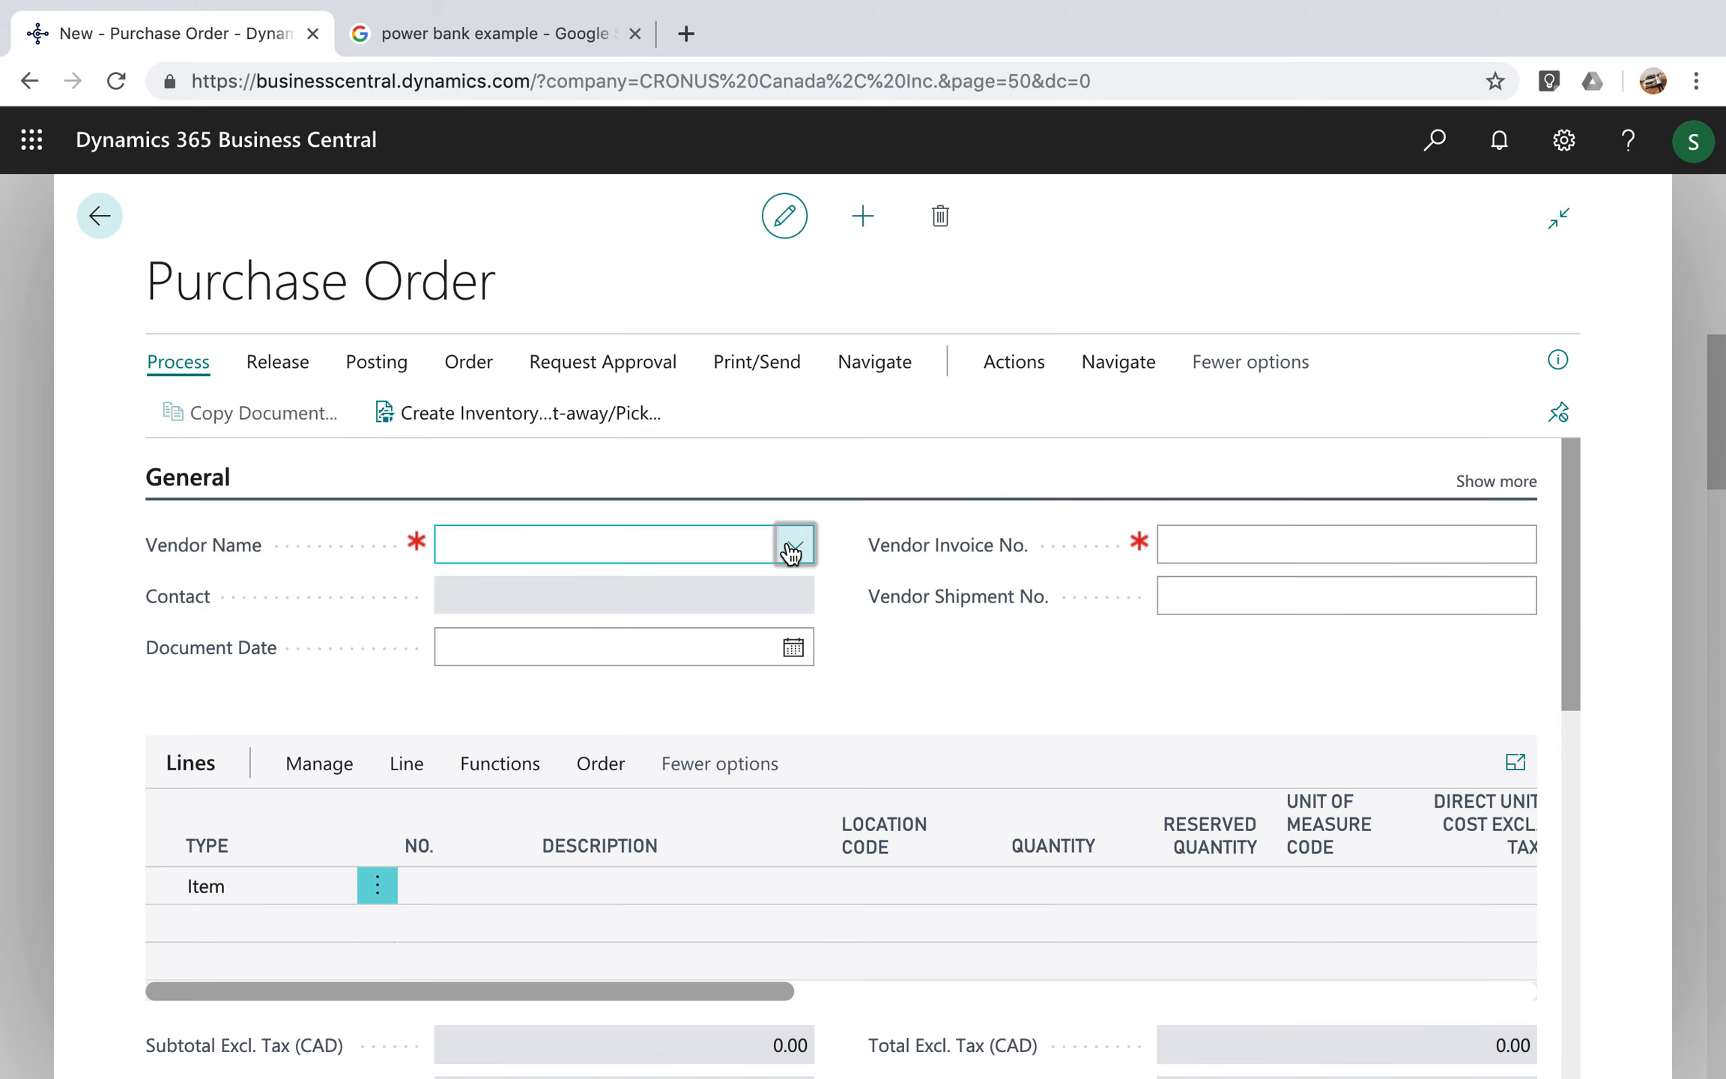
- Set the purchase order's vendor to Fabrikam, Inc. and the vendor invoice number to 99801
left_click(794, 545)
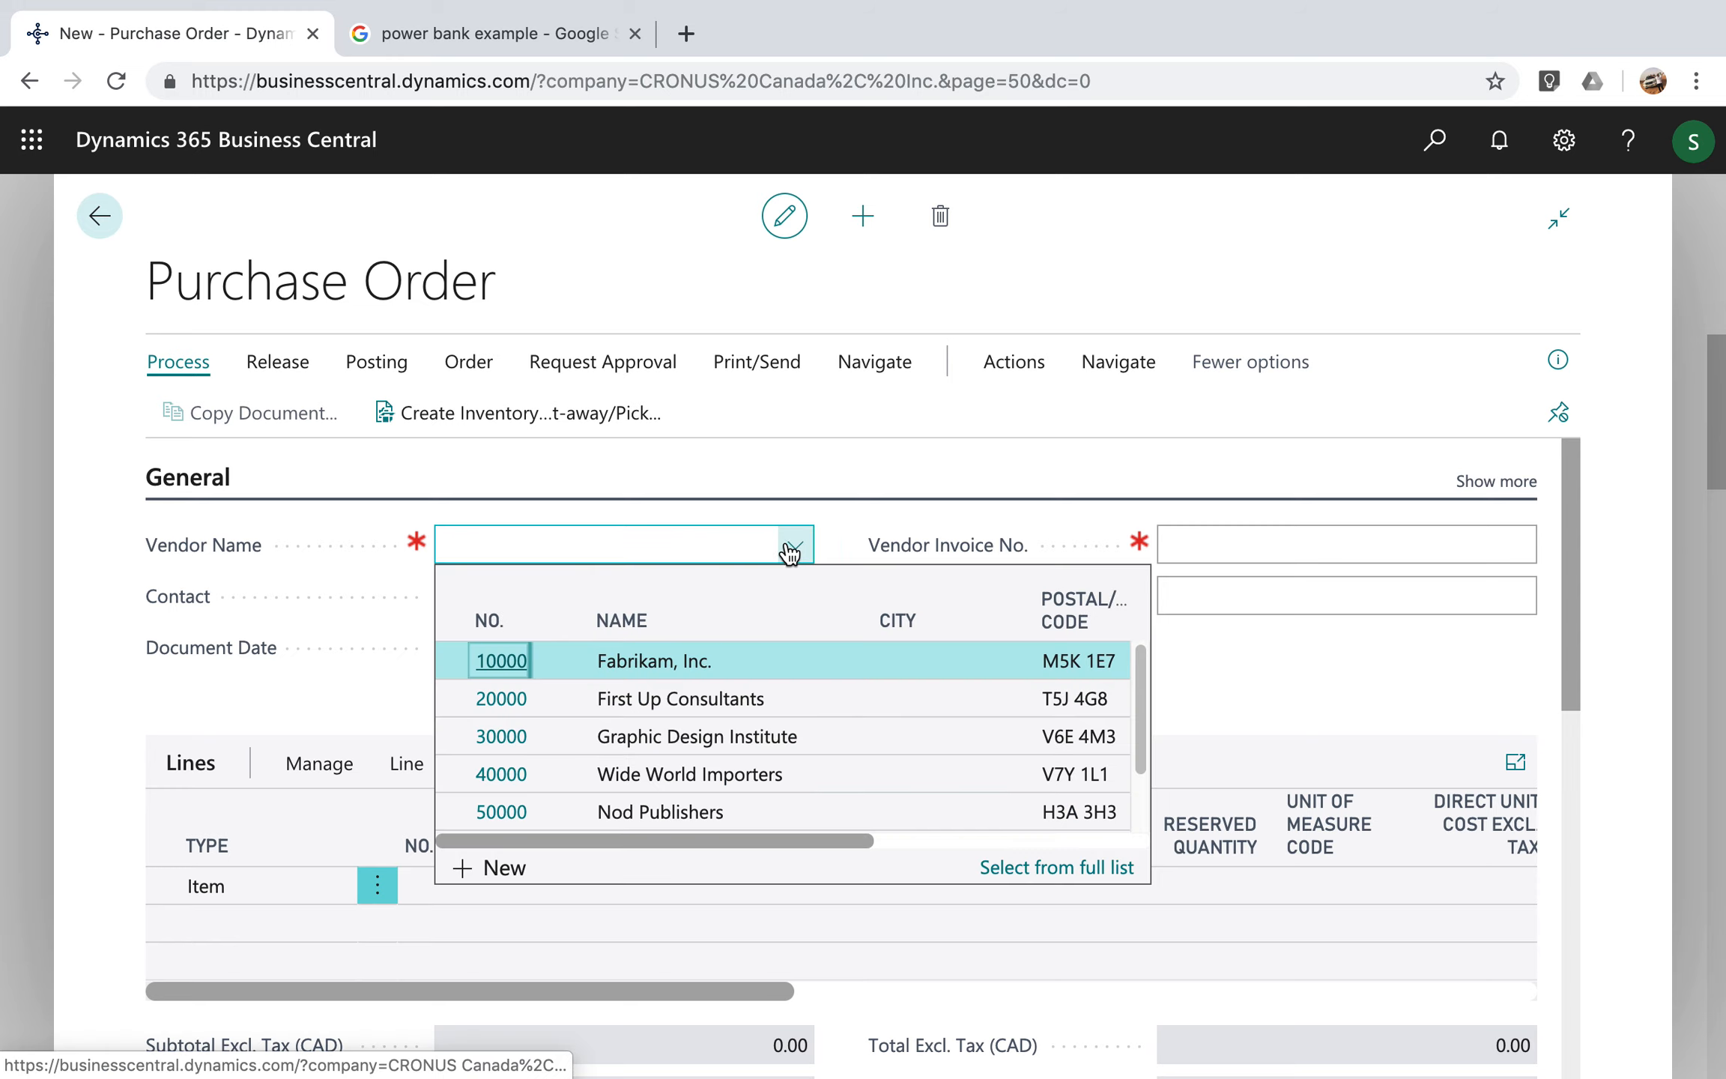
left_click(494, 666)
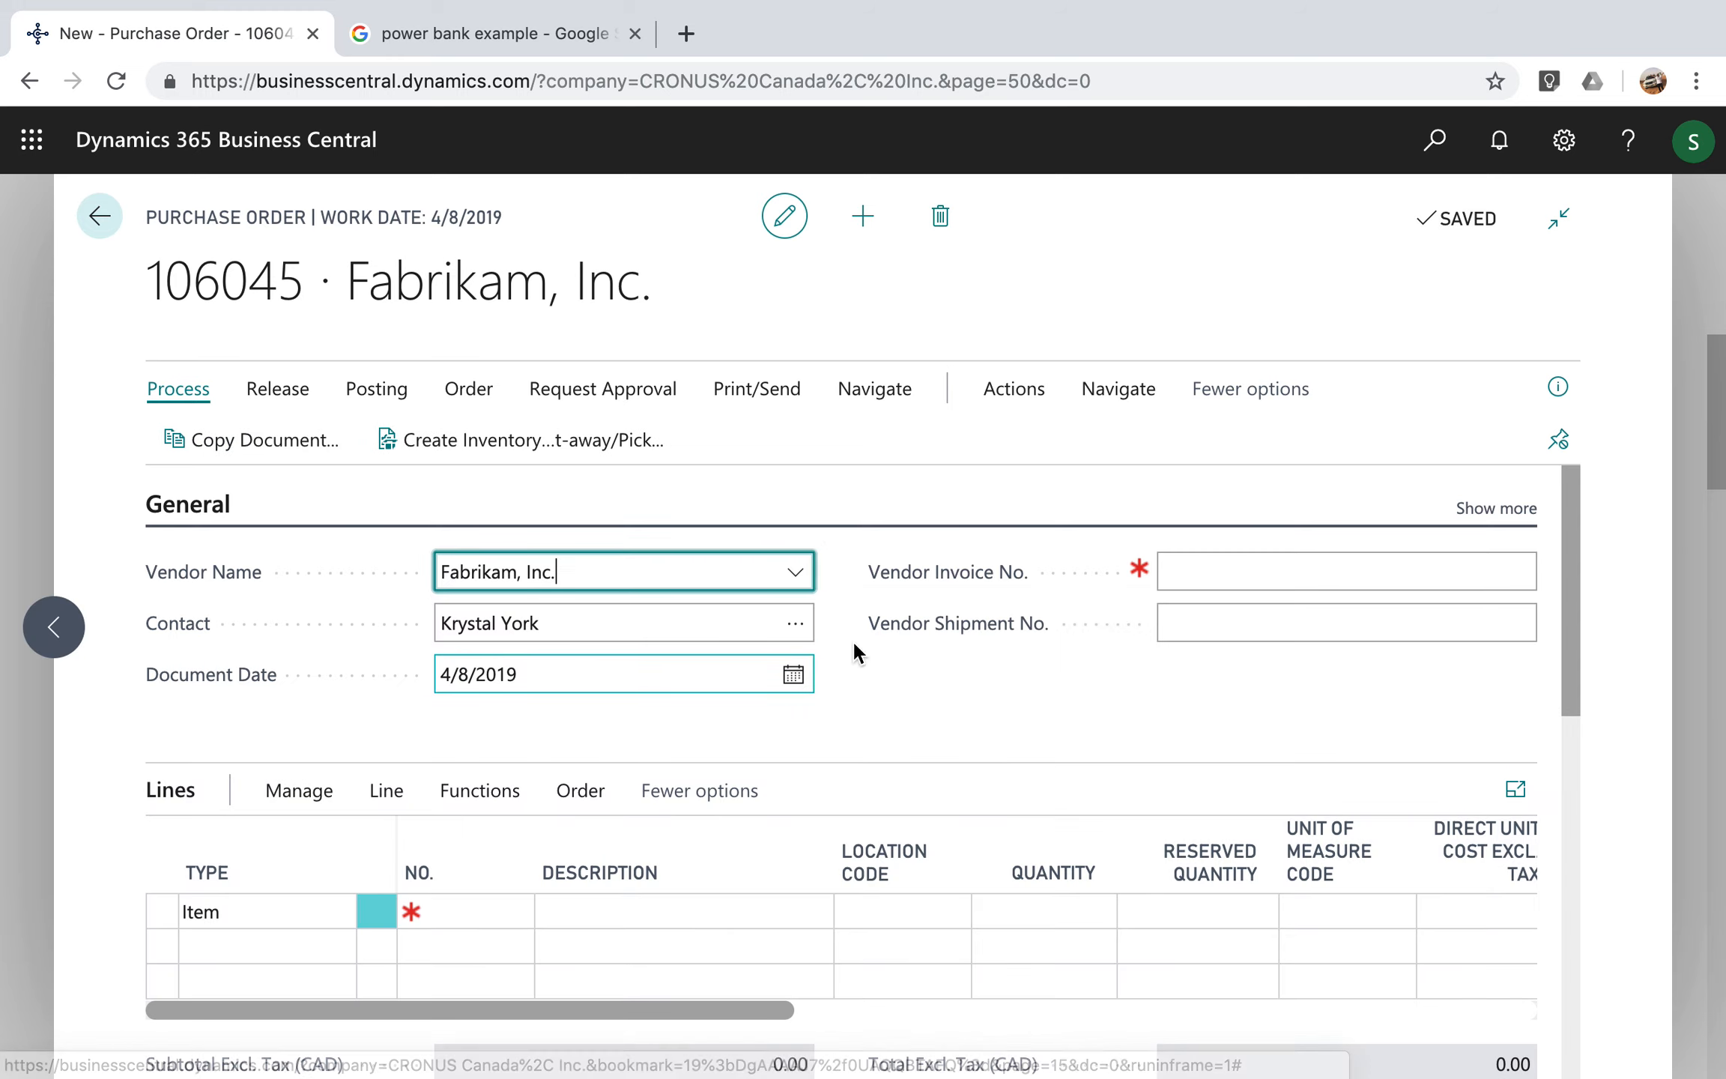
left_click(1264, 603)
type("98001")
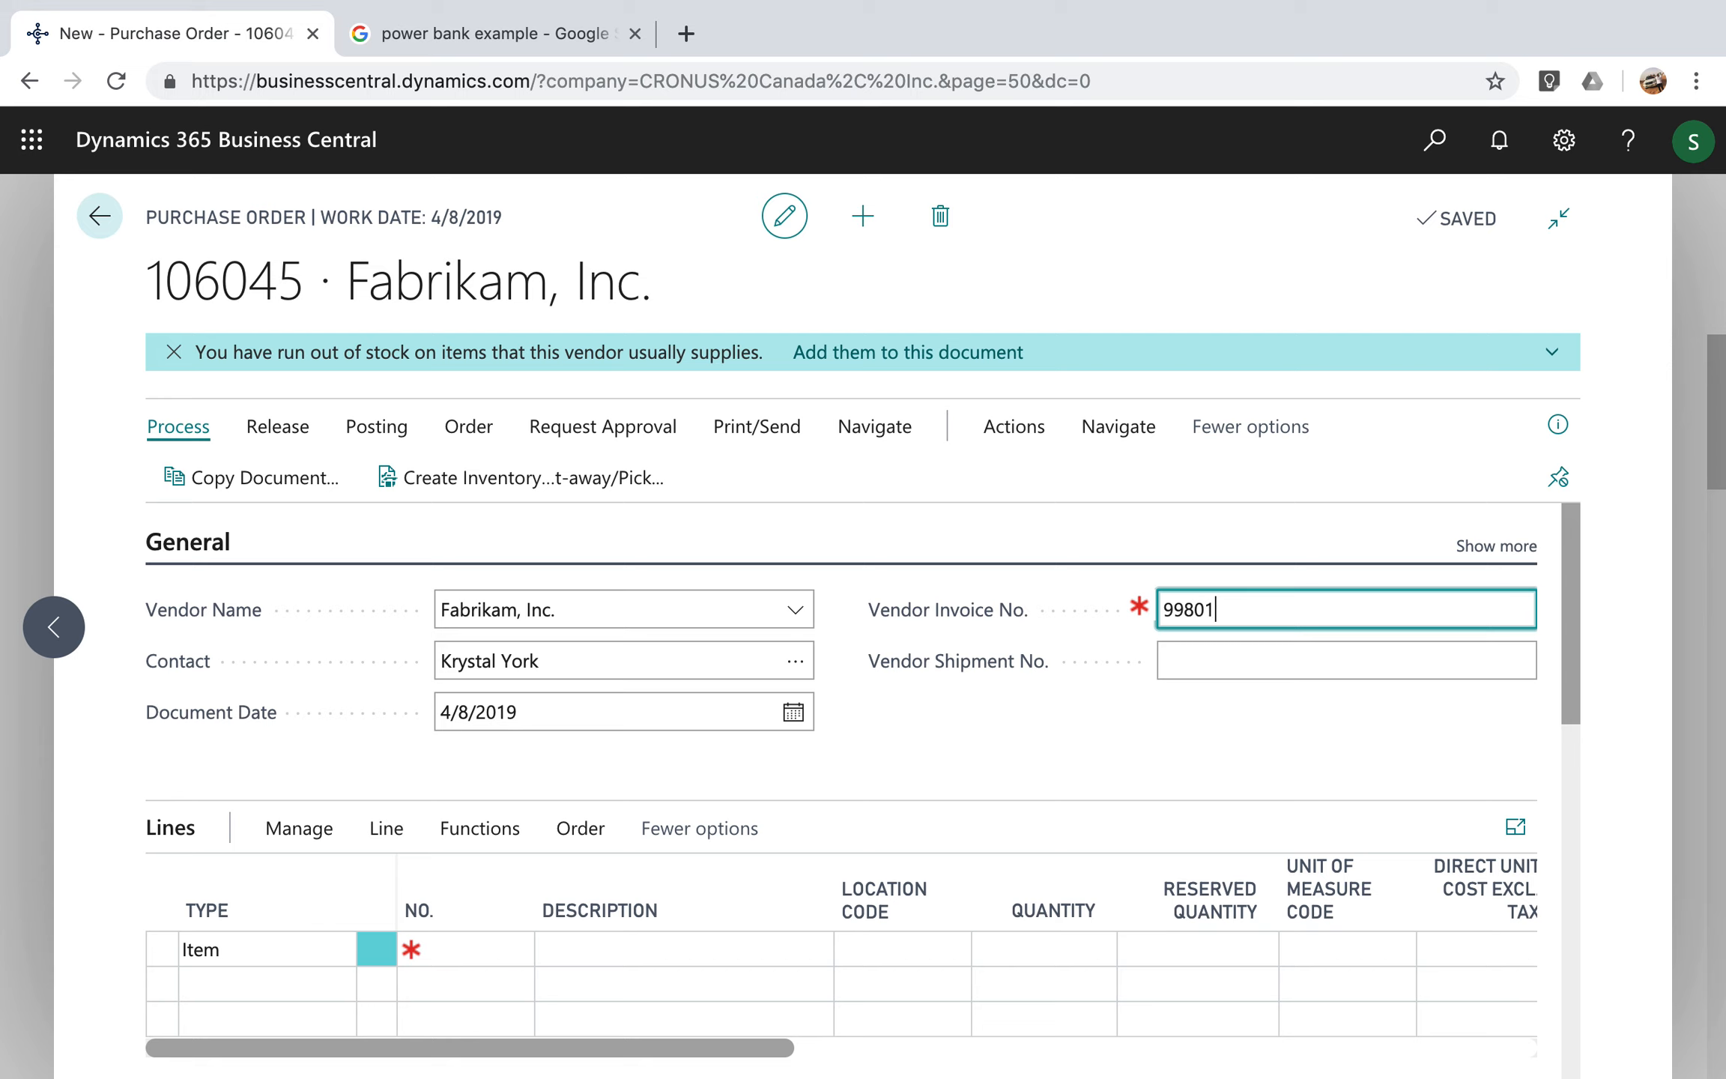
key("Tab")
- Add item 1012, Power Bank, to the first line of the purchase order
scroll(1078, 869, "down", 2)
left_click(473, 805)
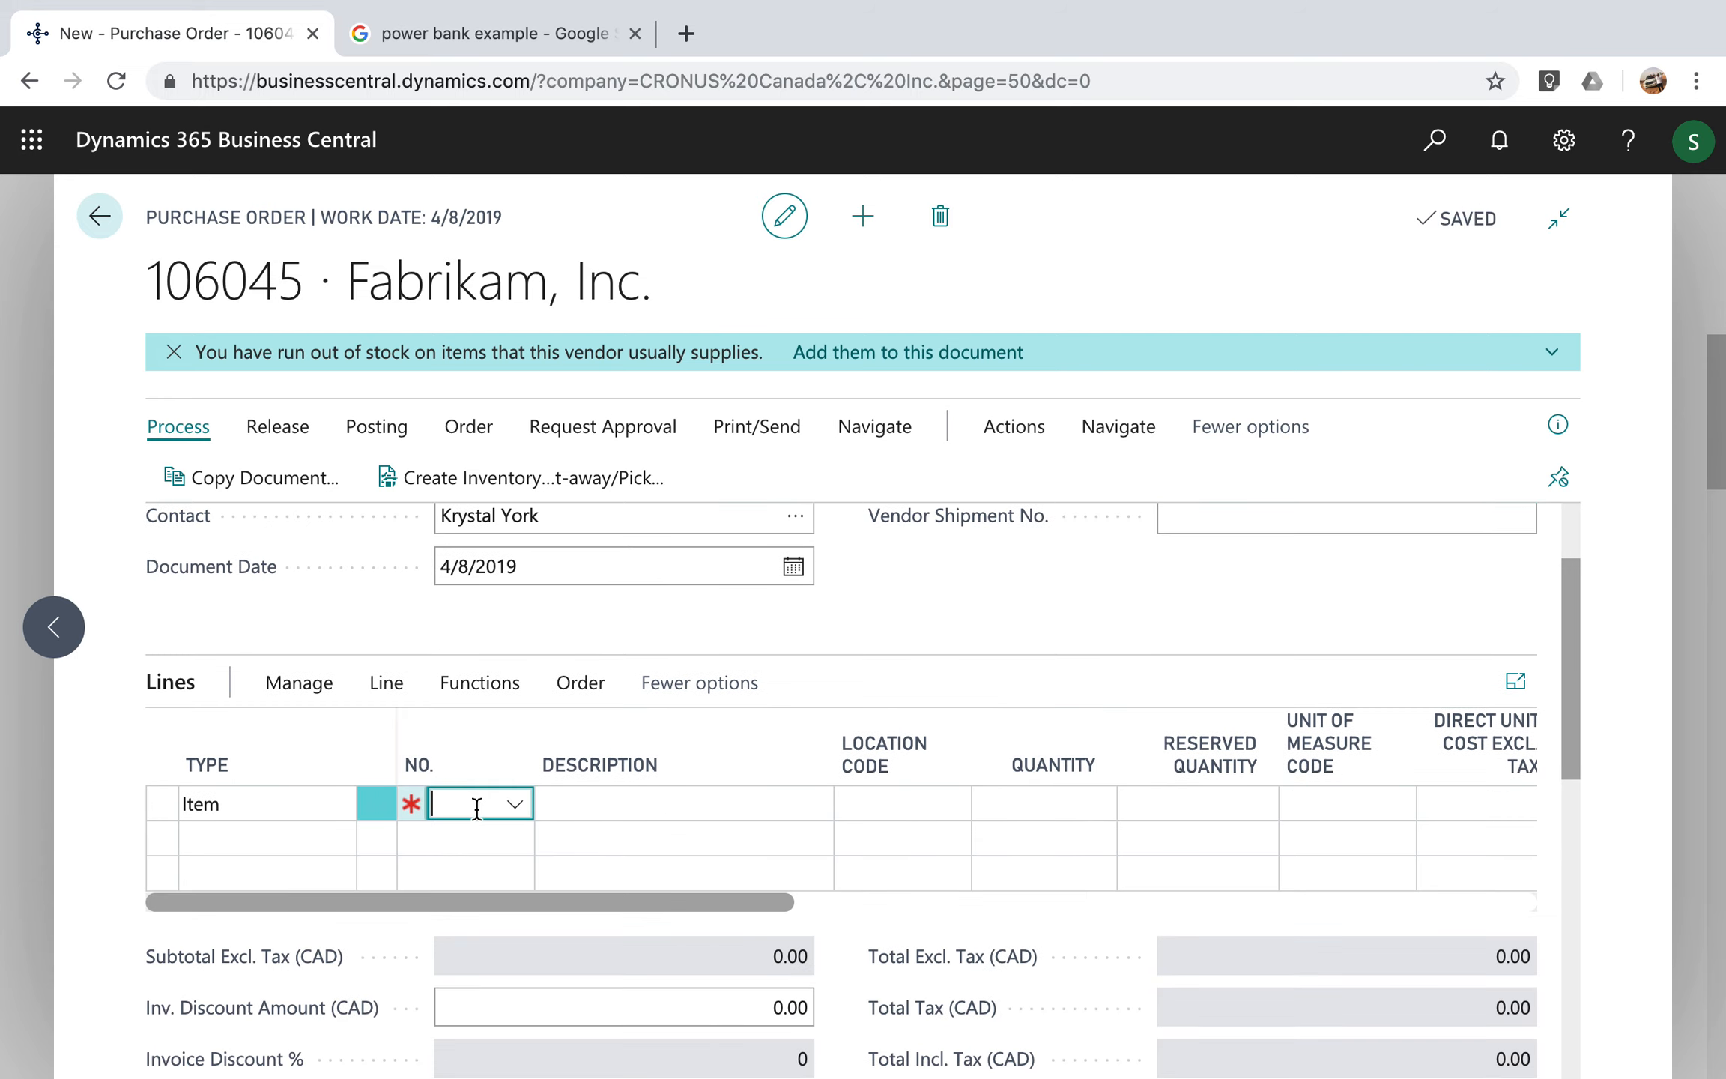
left_click(515, 805)
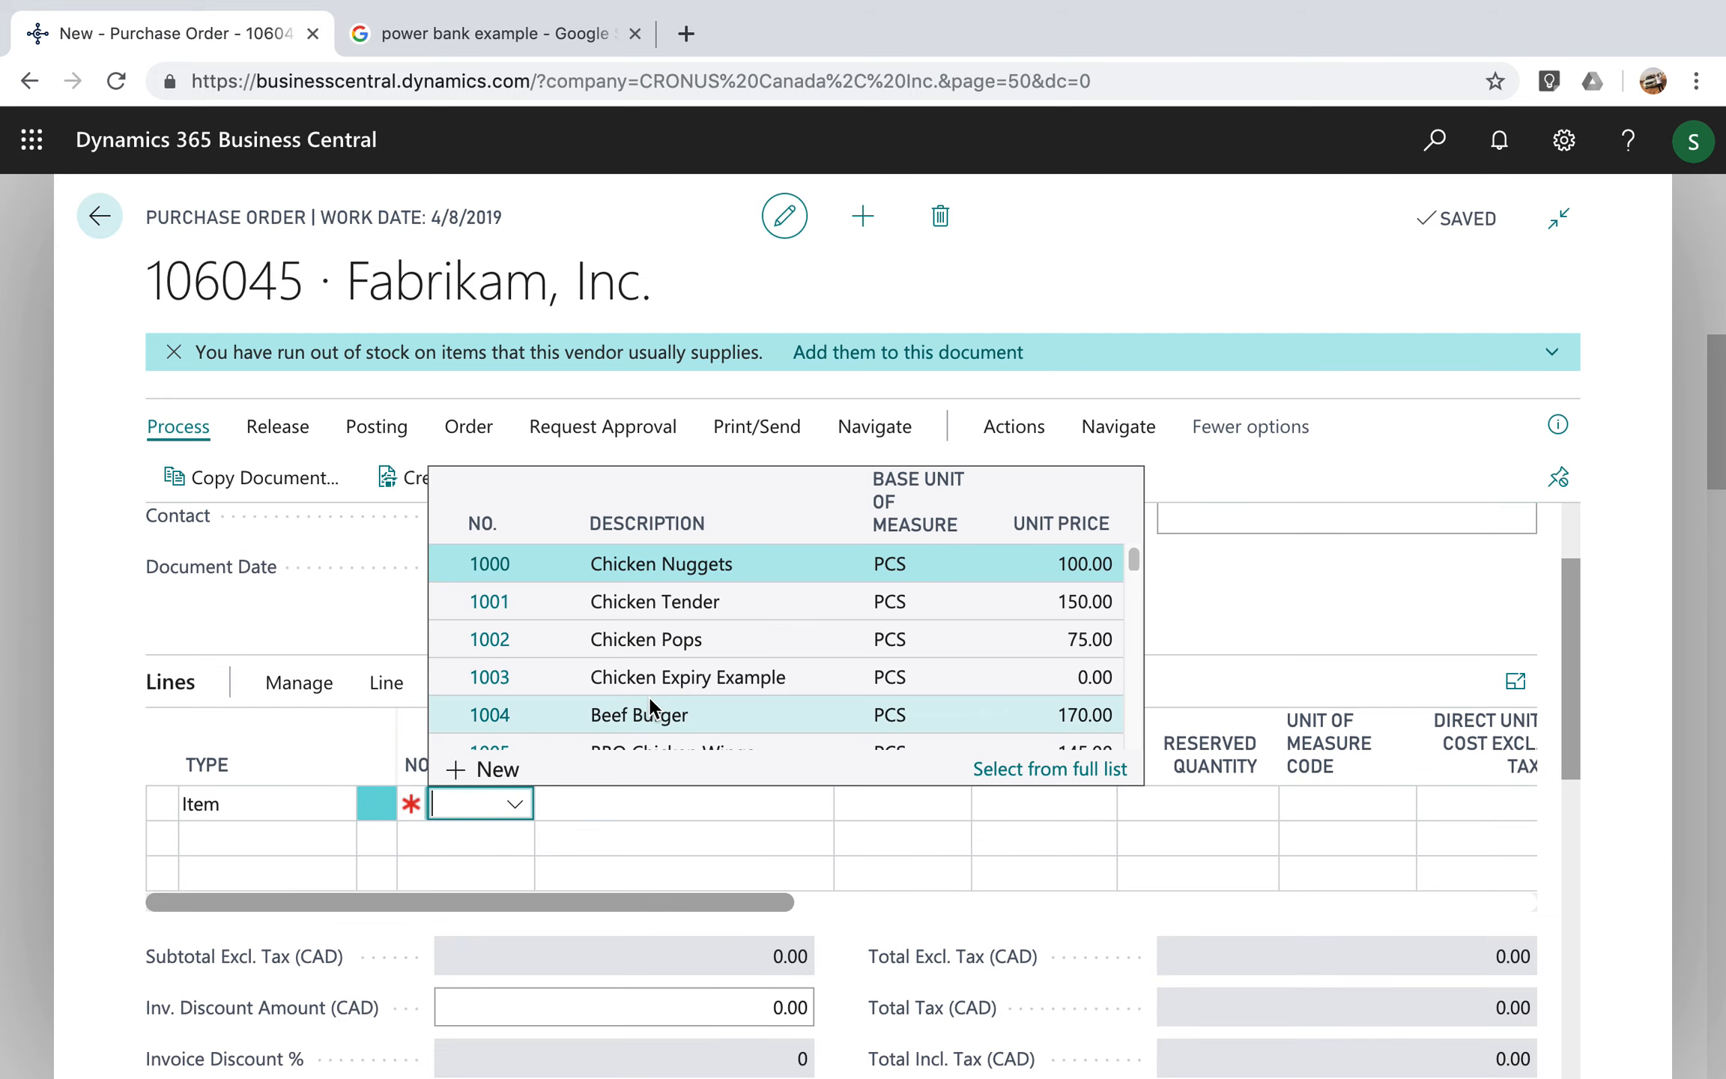
scroll(649, 696, "down", 5)
scroll(649, 704, "down", 2)
scroll(649, 704, "up", 3)
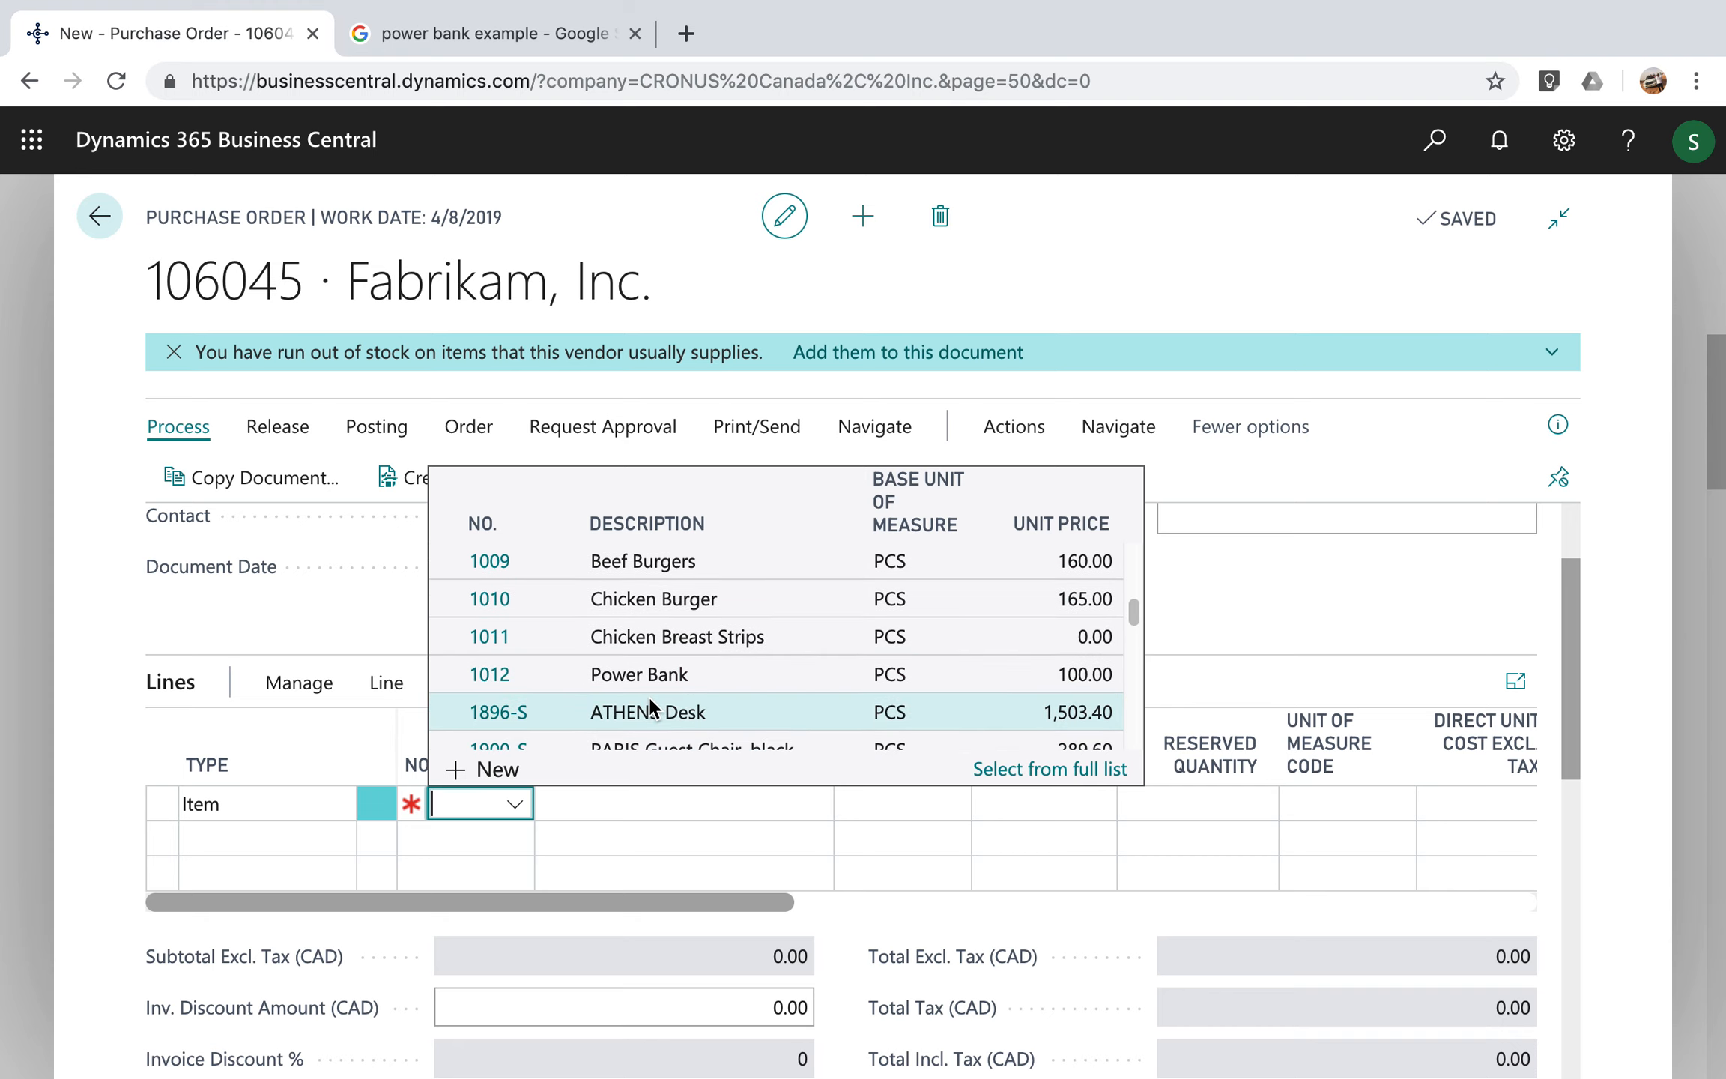
left_click(503, 675)
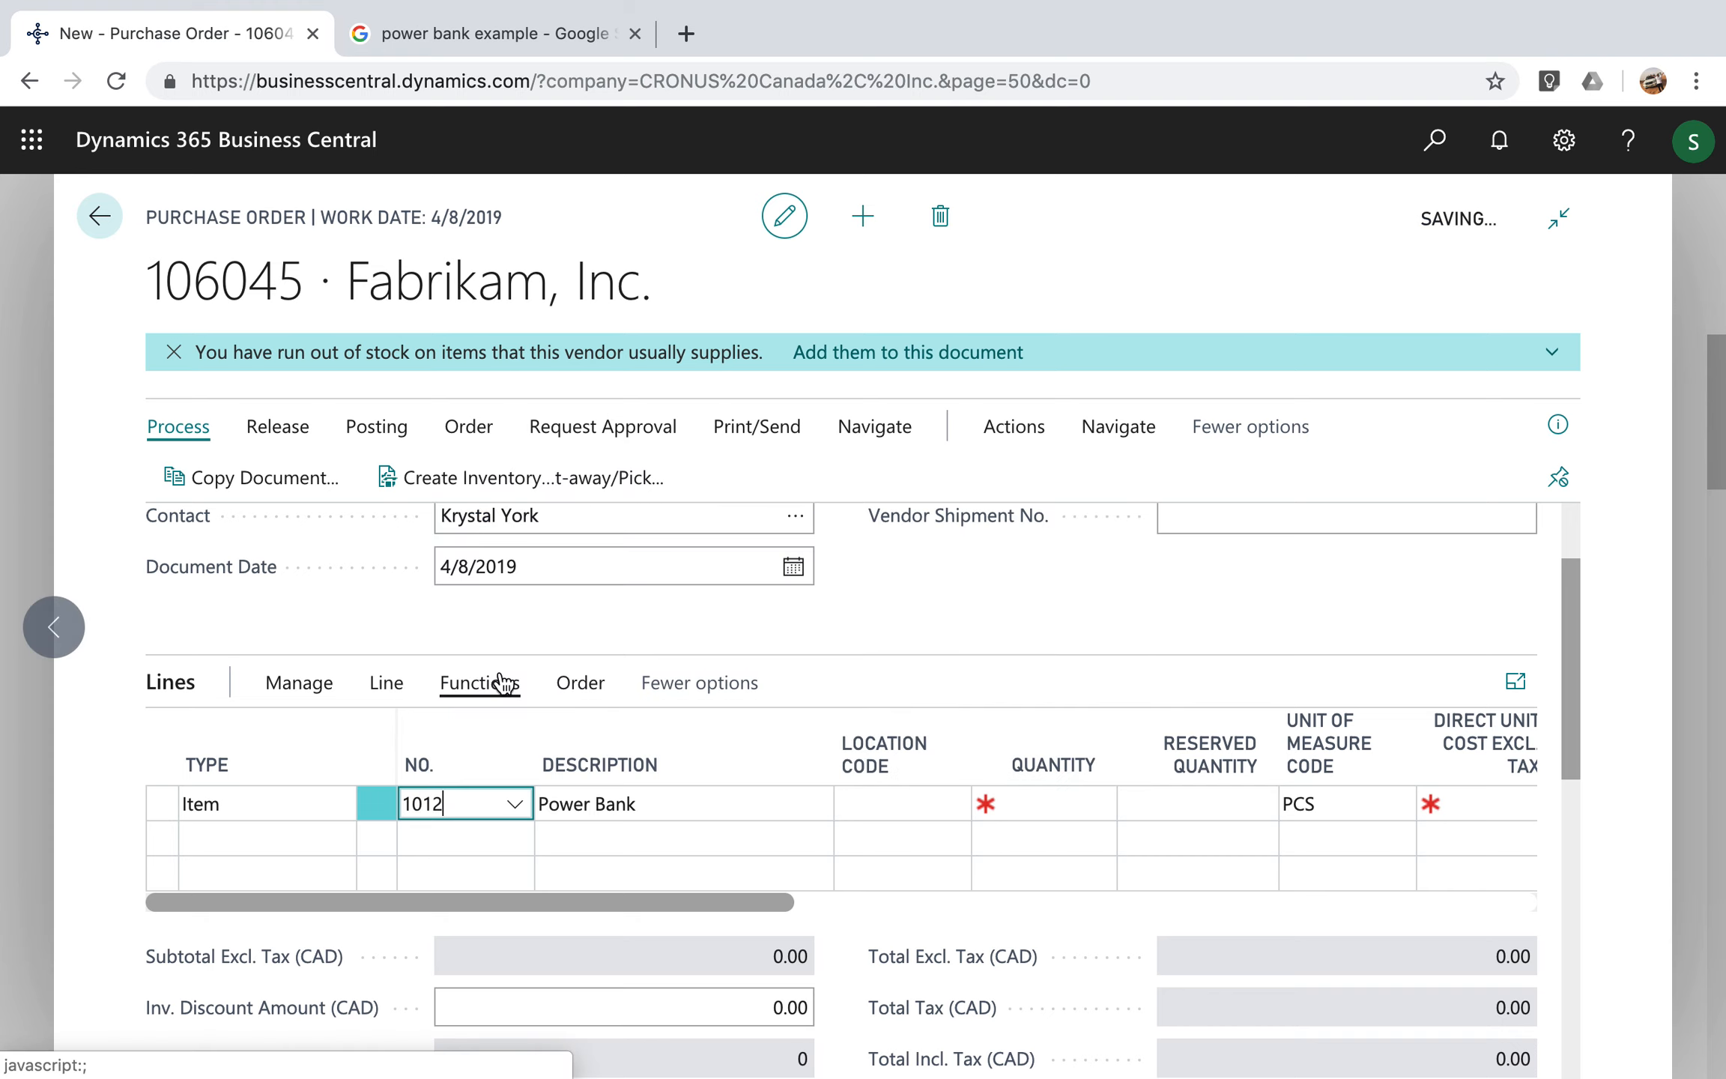
- Set the Power Bank line's location code to EAST and its quantity to 10
left_click(922, 808)
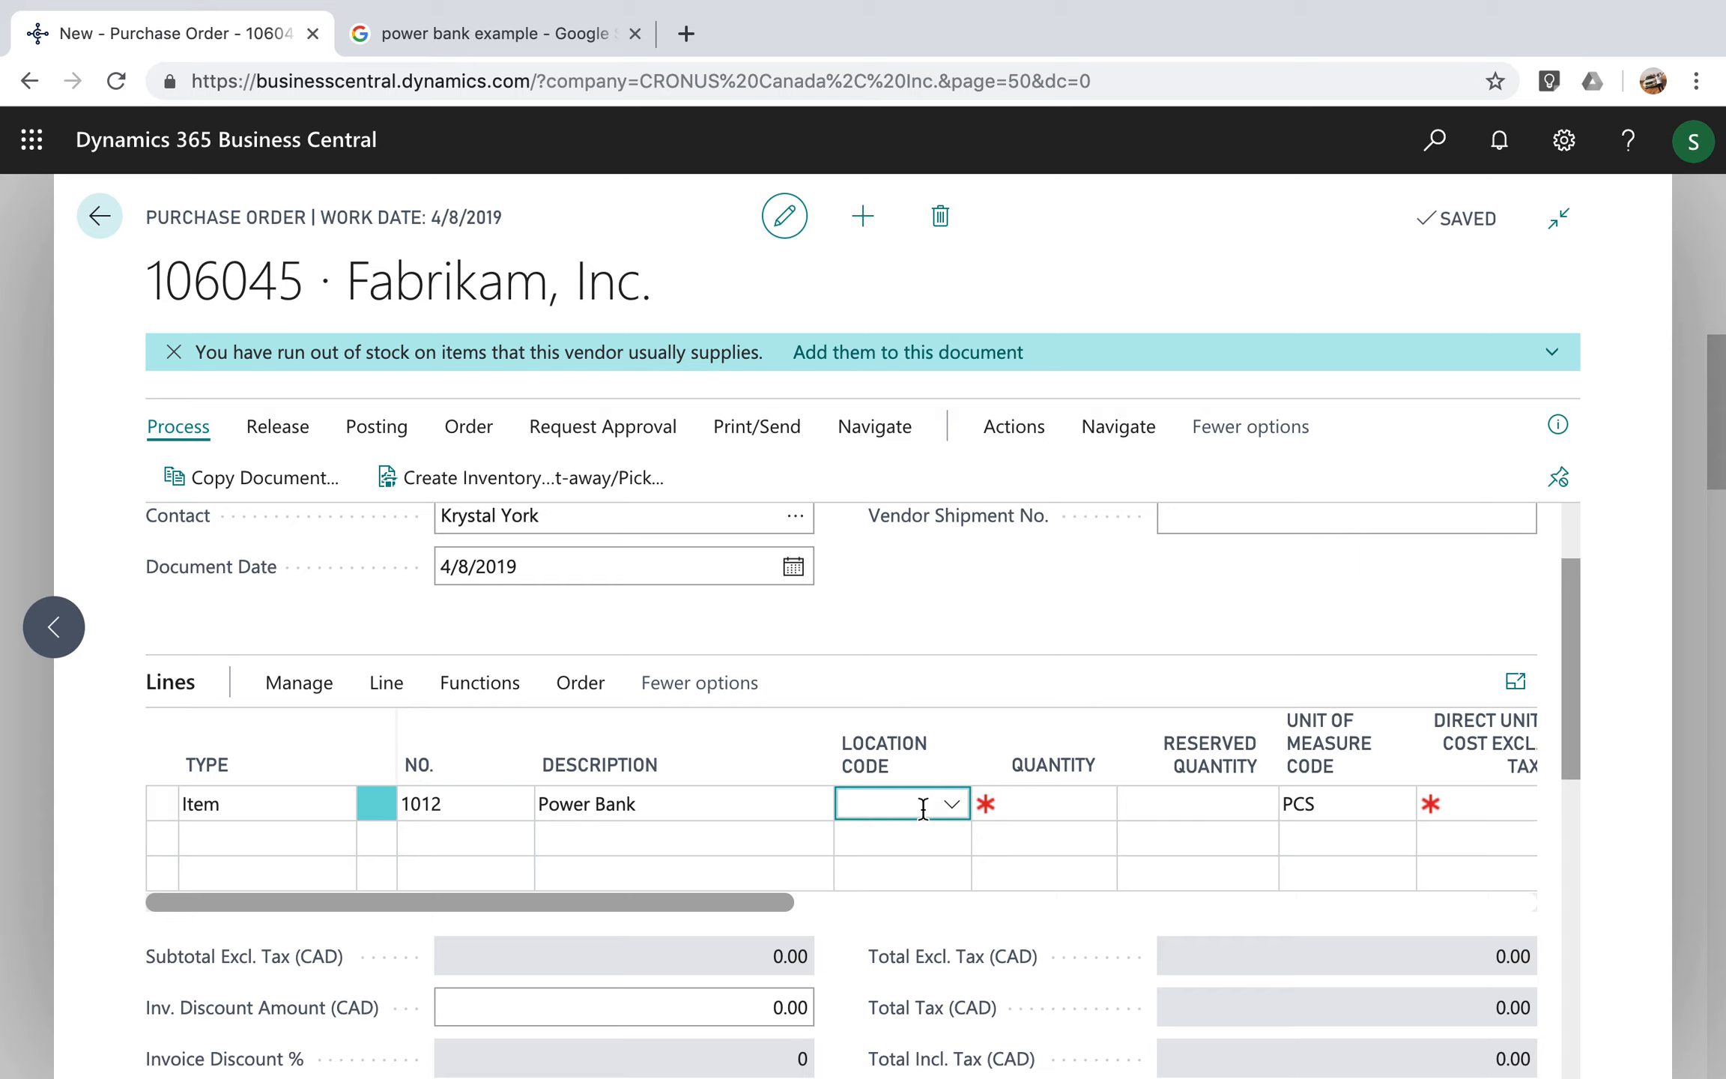
left_click(927, 915)
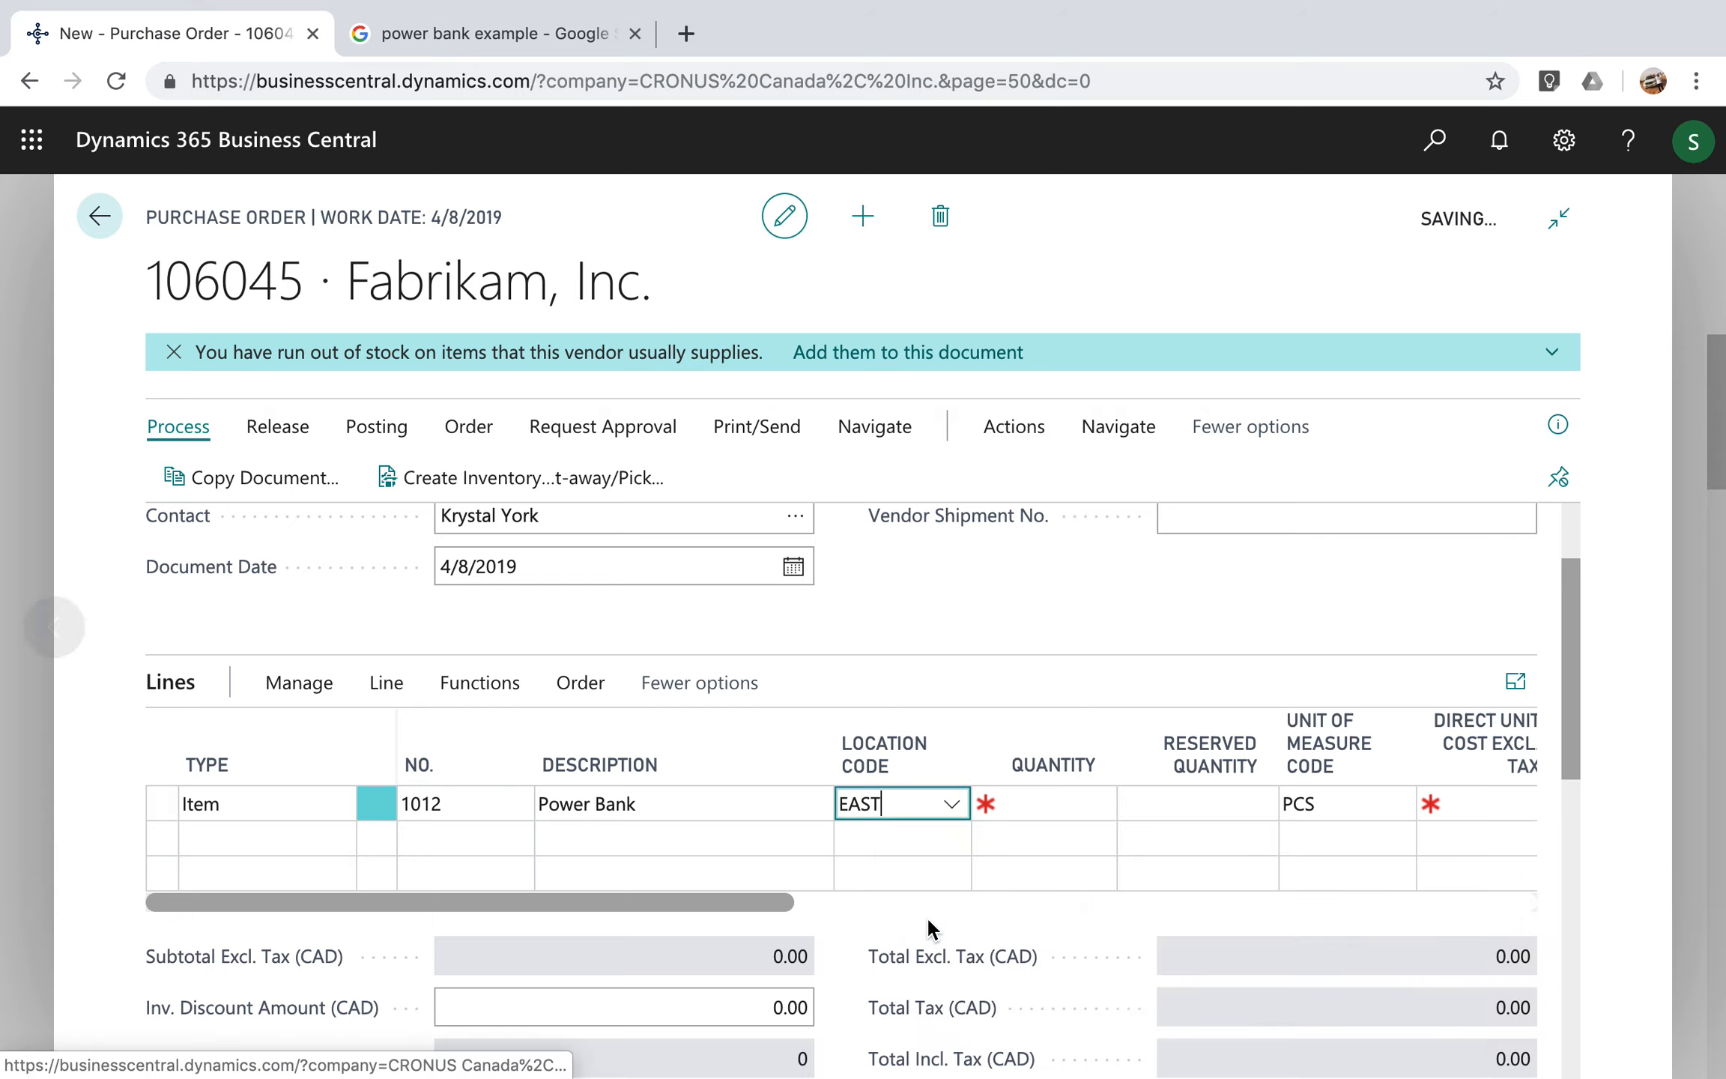
key("Tab")
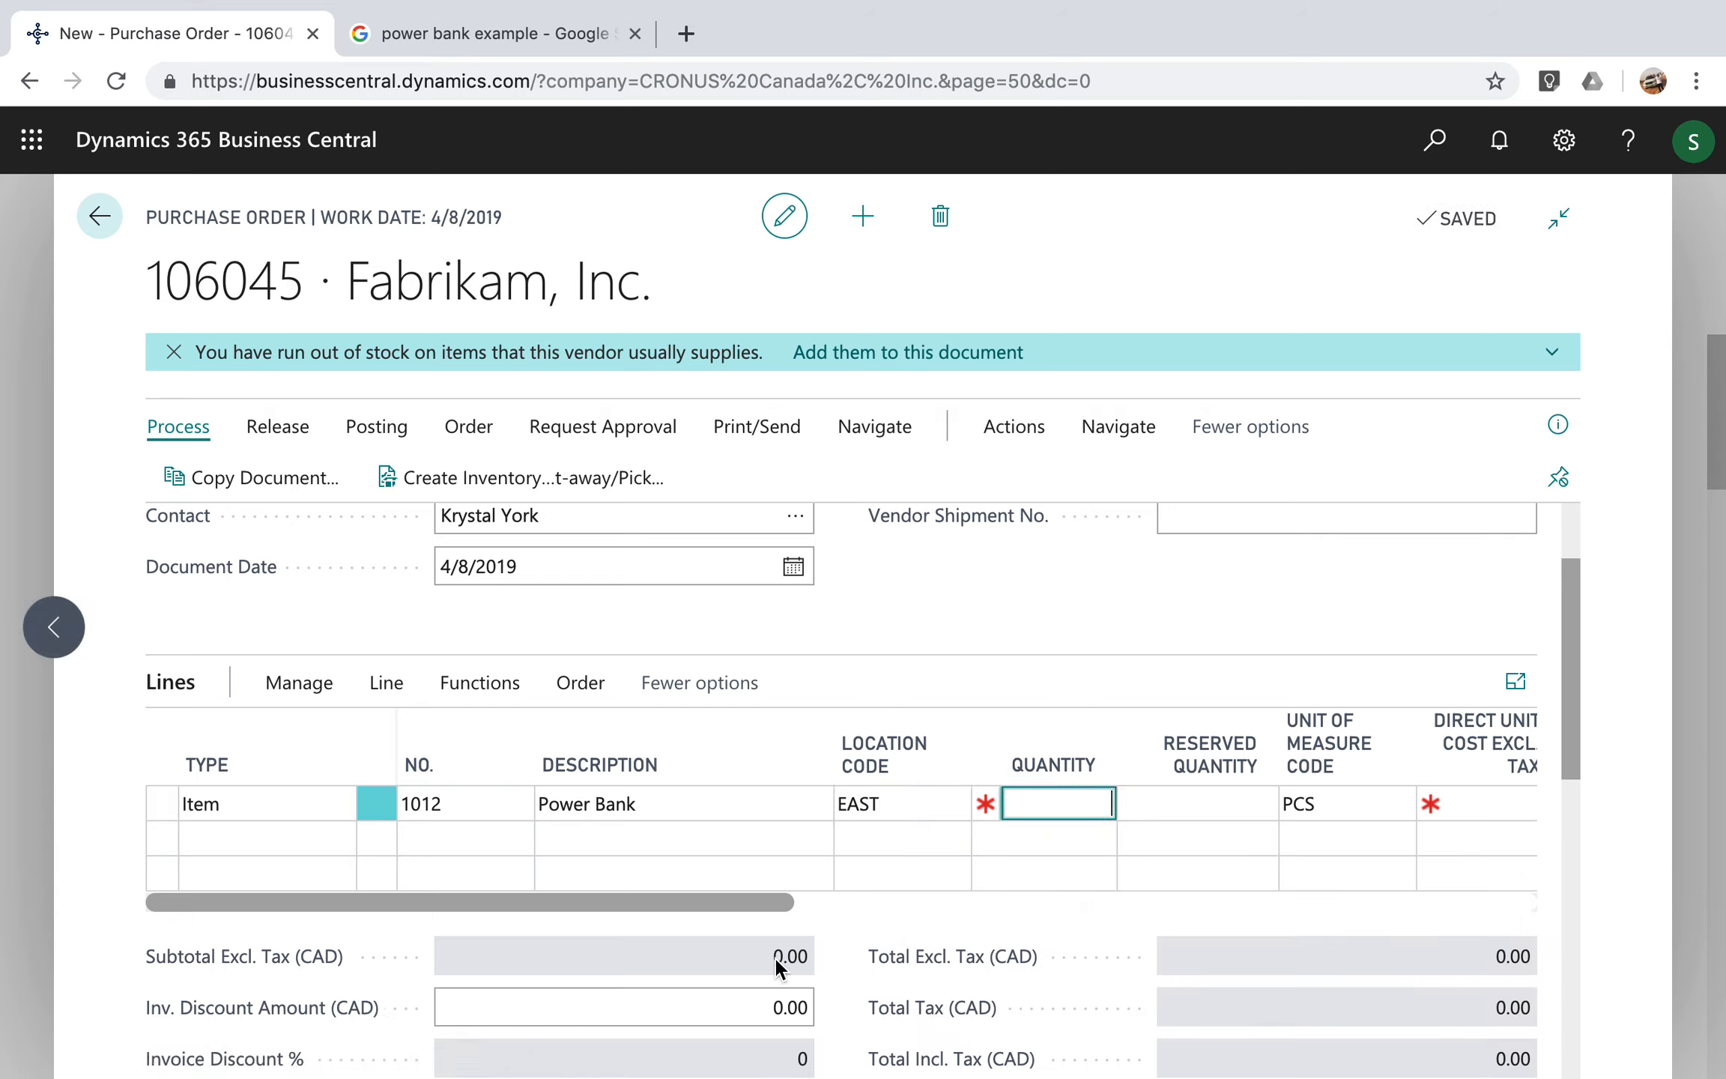
type("10")
key("Tab")
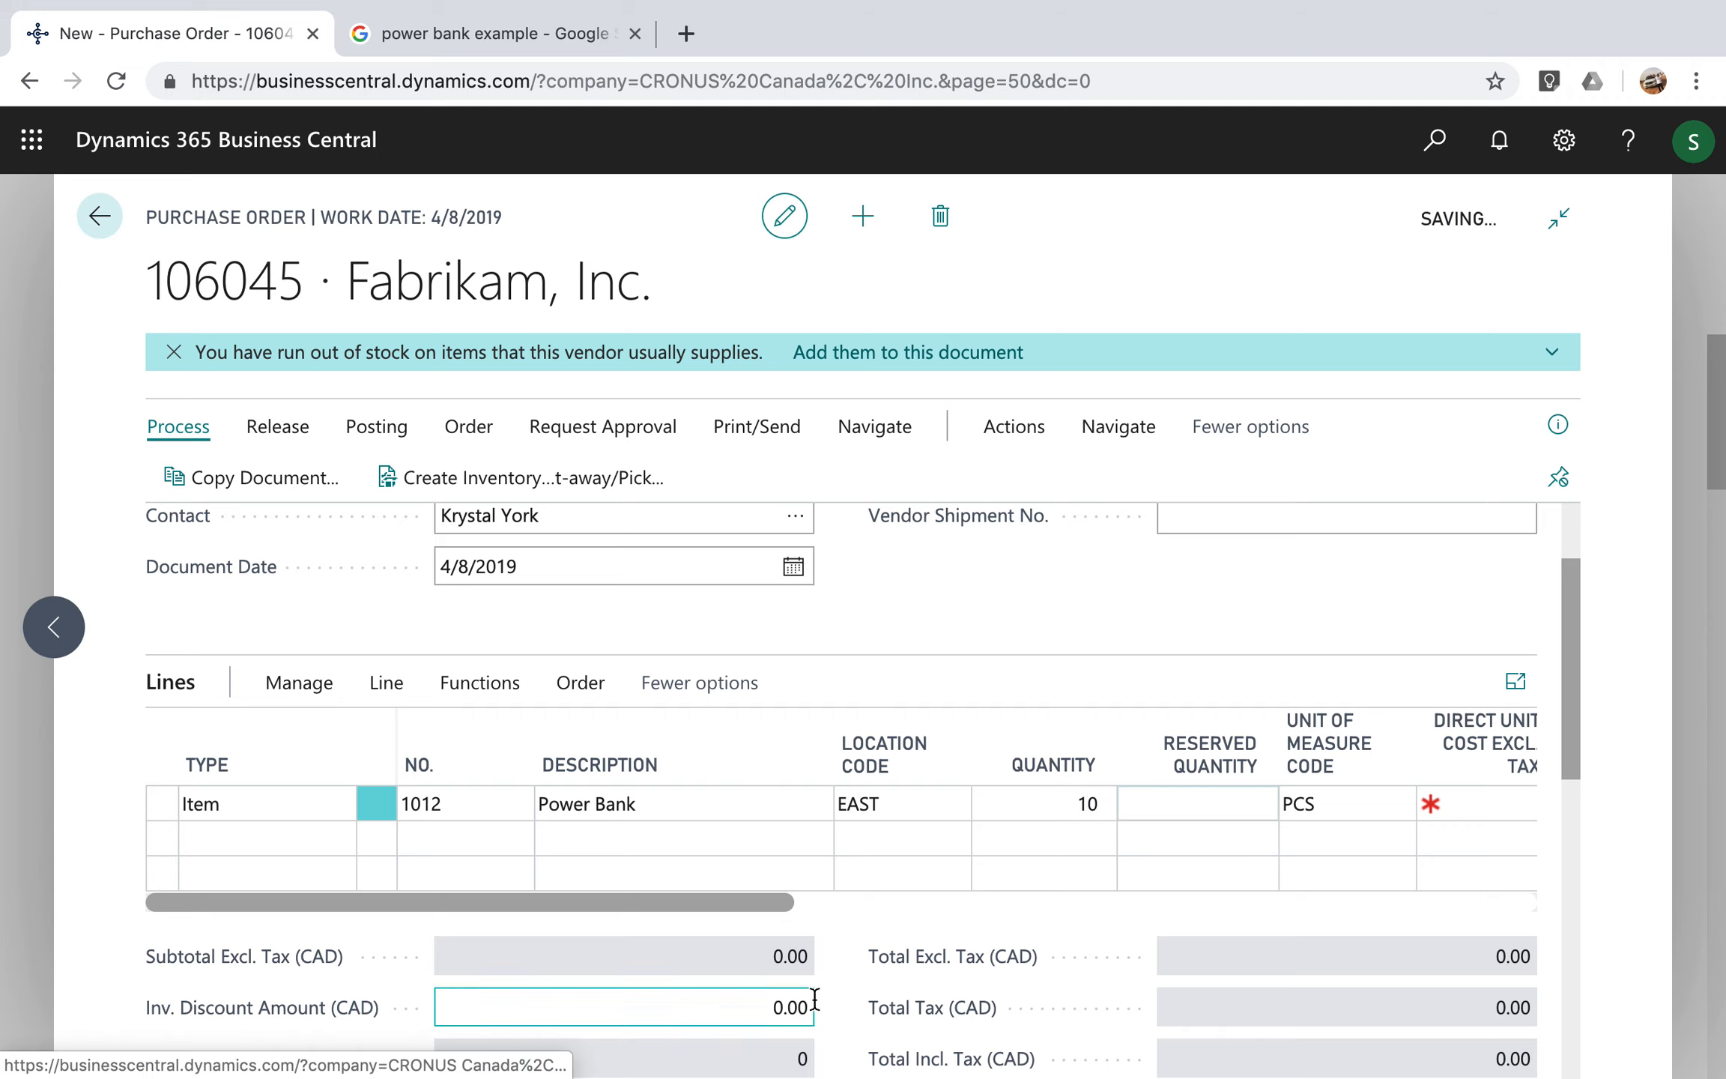
- Set the Power Bank line's direct unit cost excluding tax to 80
left_click_drag(759, 900, 934, 901)
left_click(1044, 805)
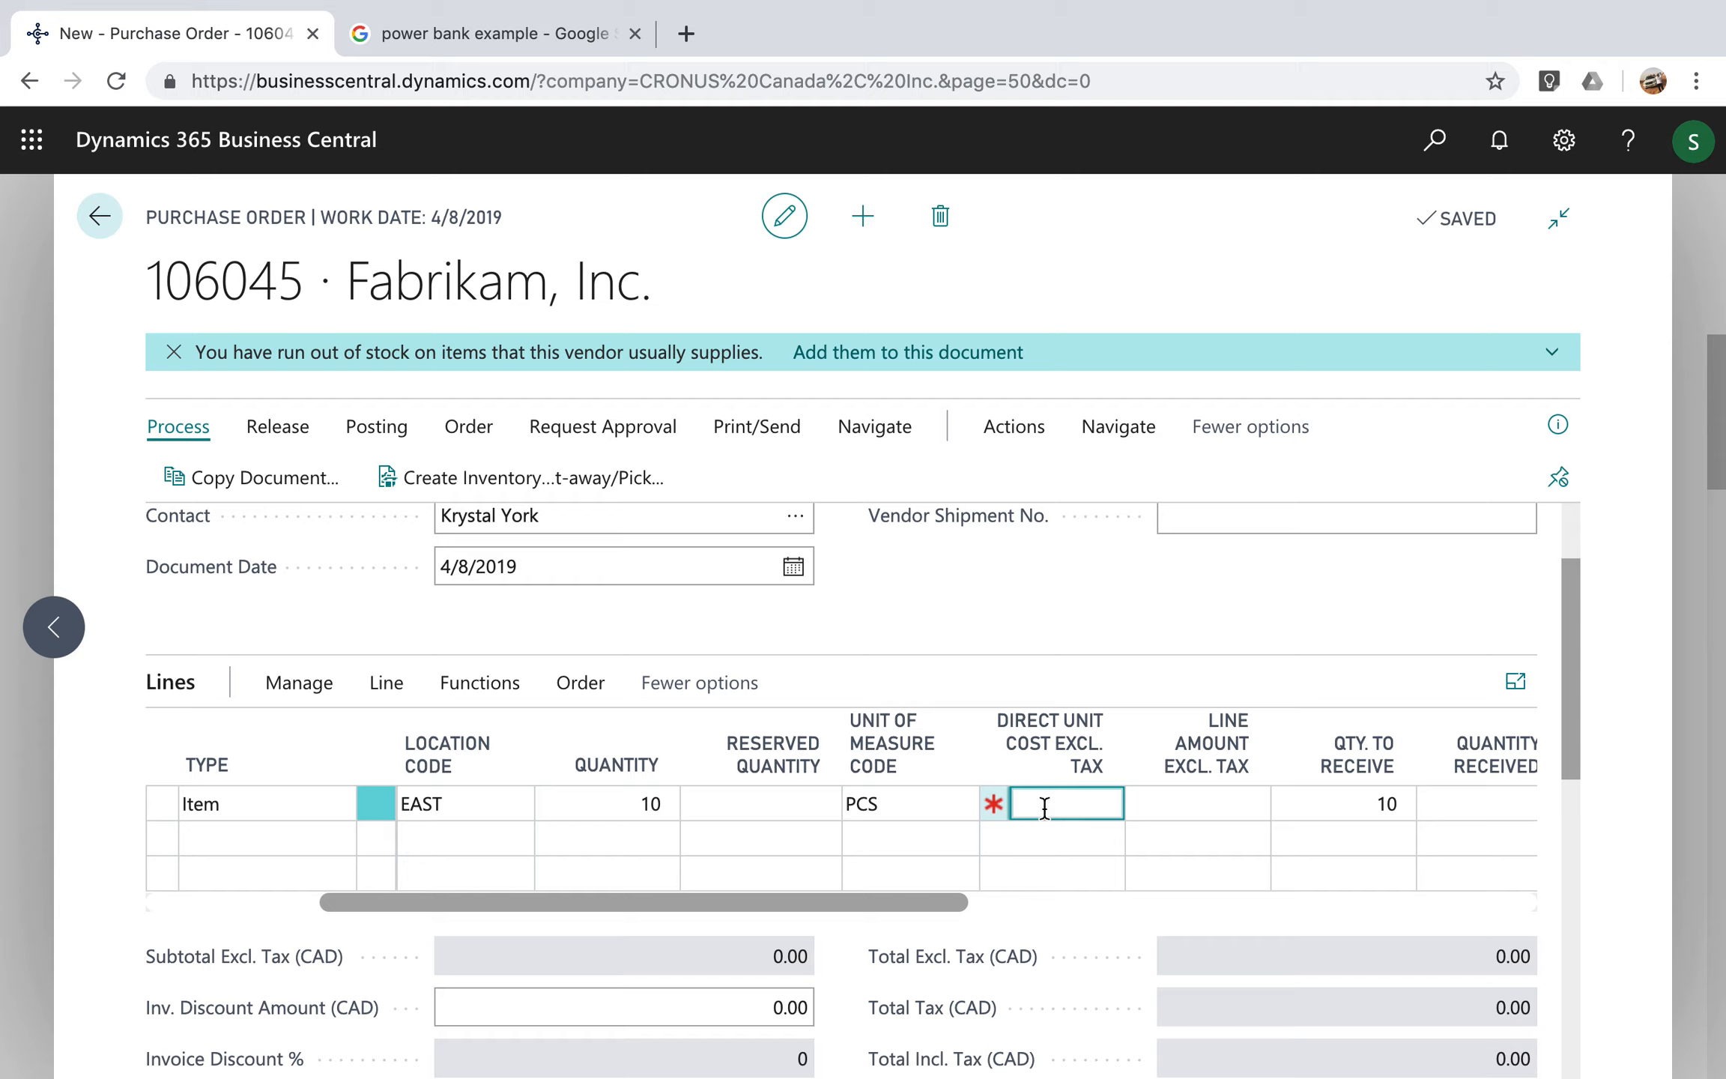
type("80")
key("Tab")
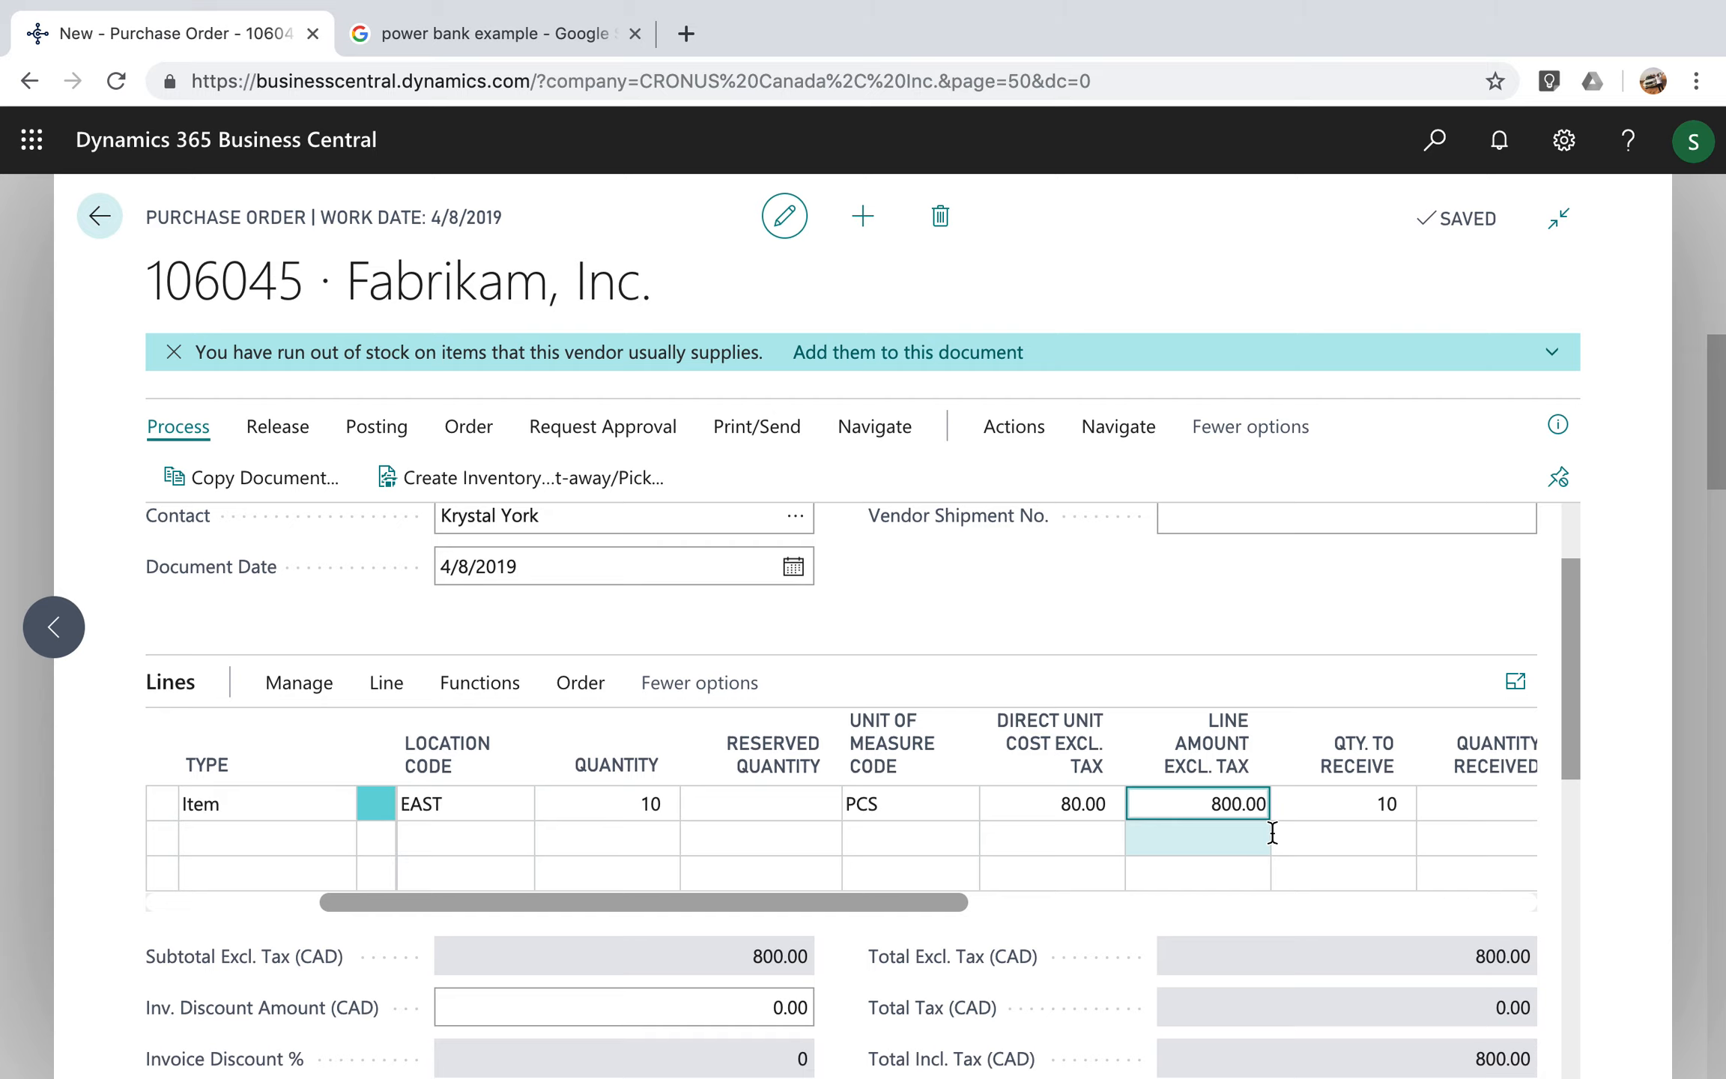
- Release the Fabrikam purchase order and post it with the Receive option only
scroll(1271, 831, "up", 2)
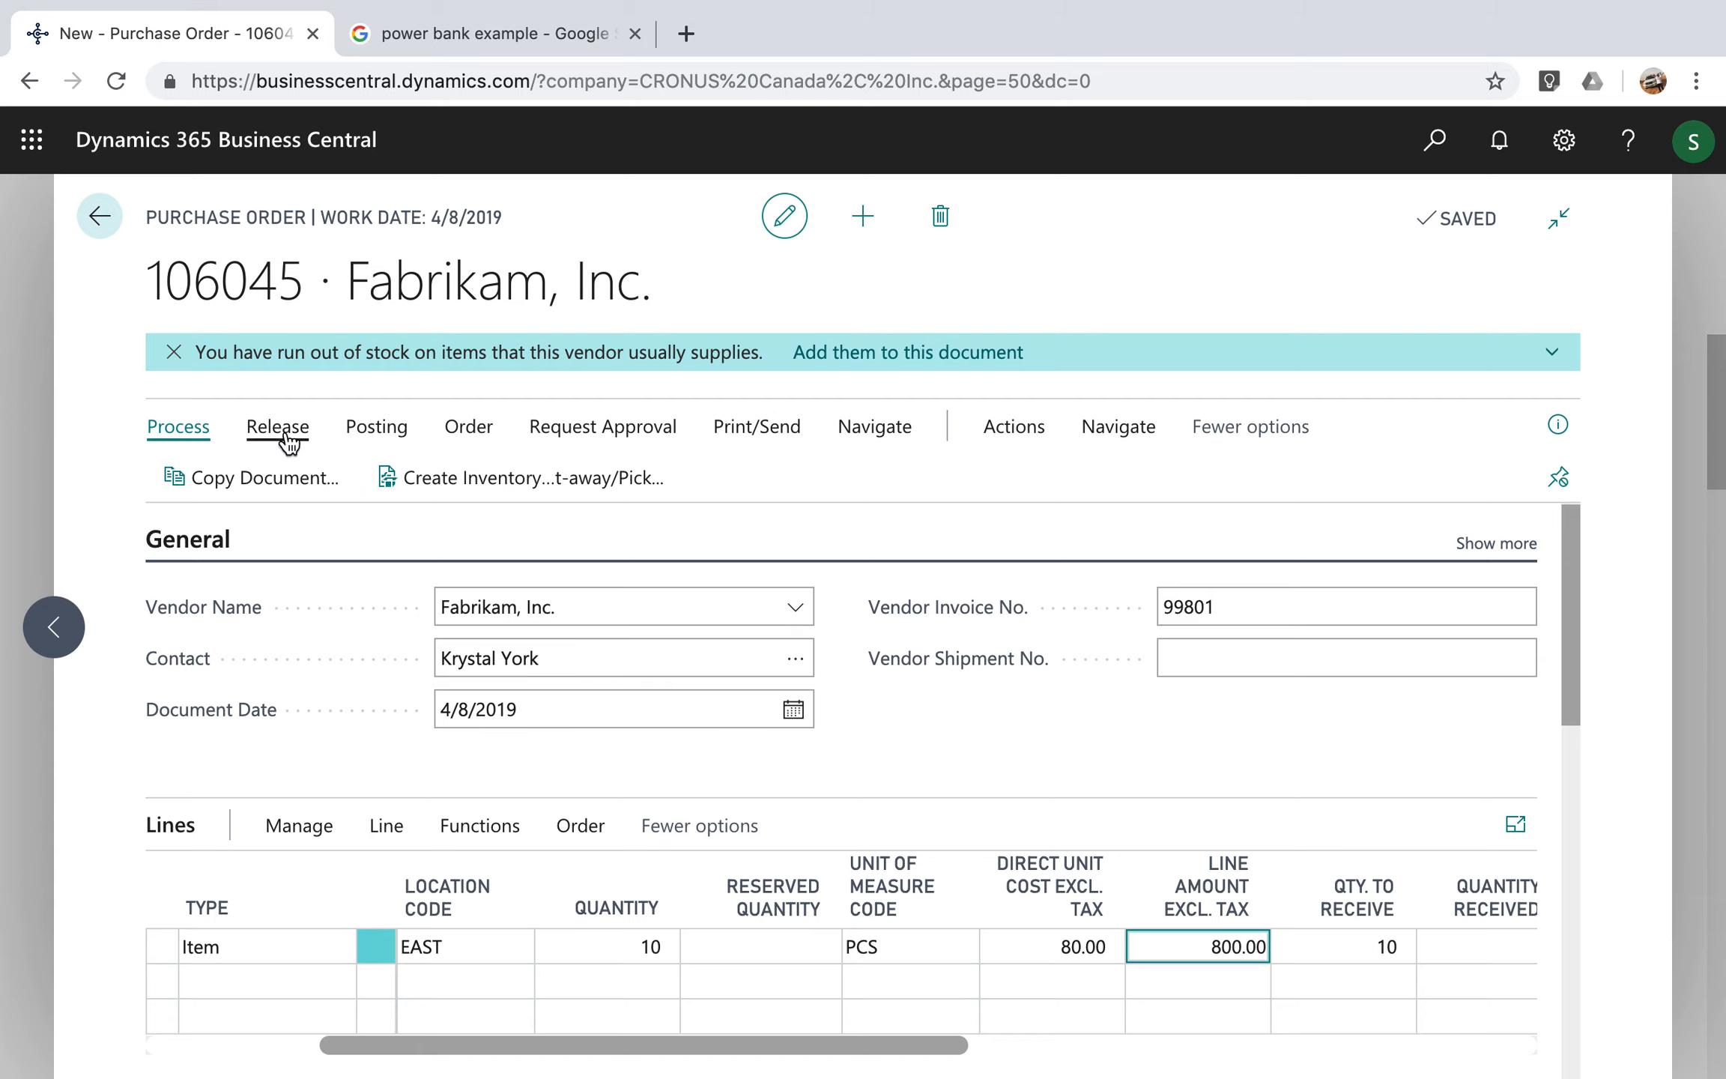
left_click(289, 443)
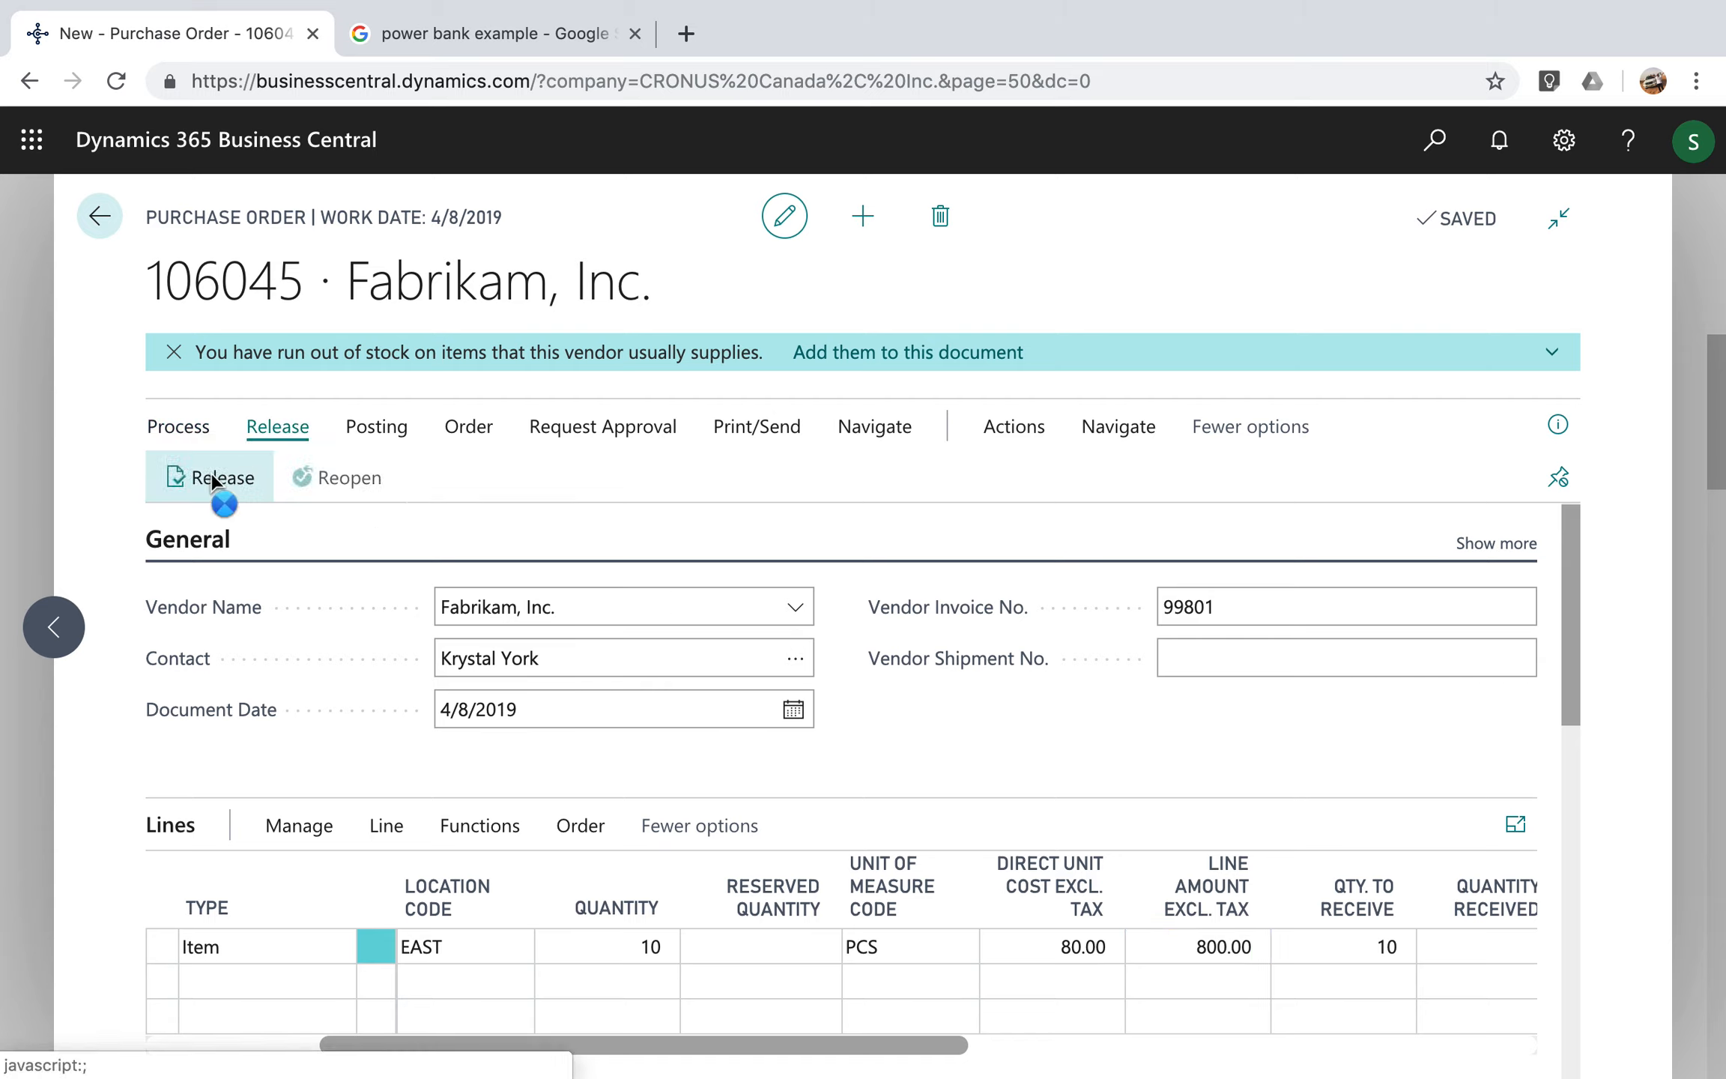
left_click(374, 434)
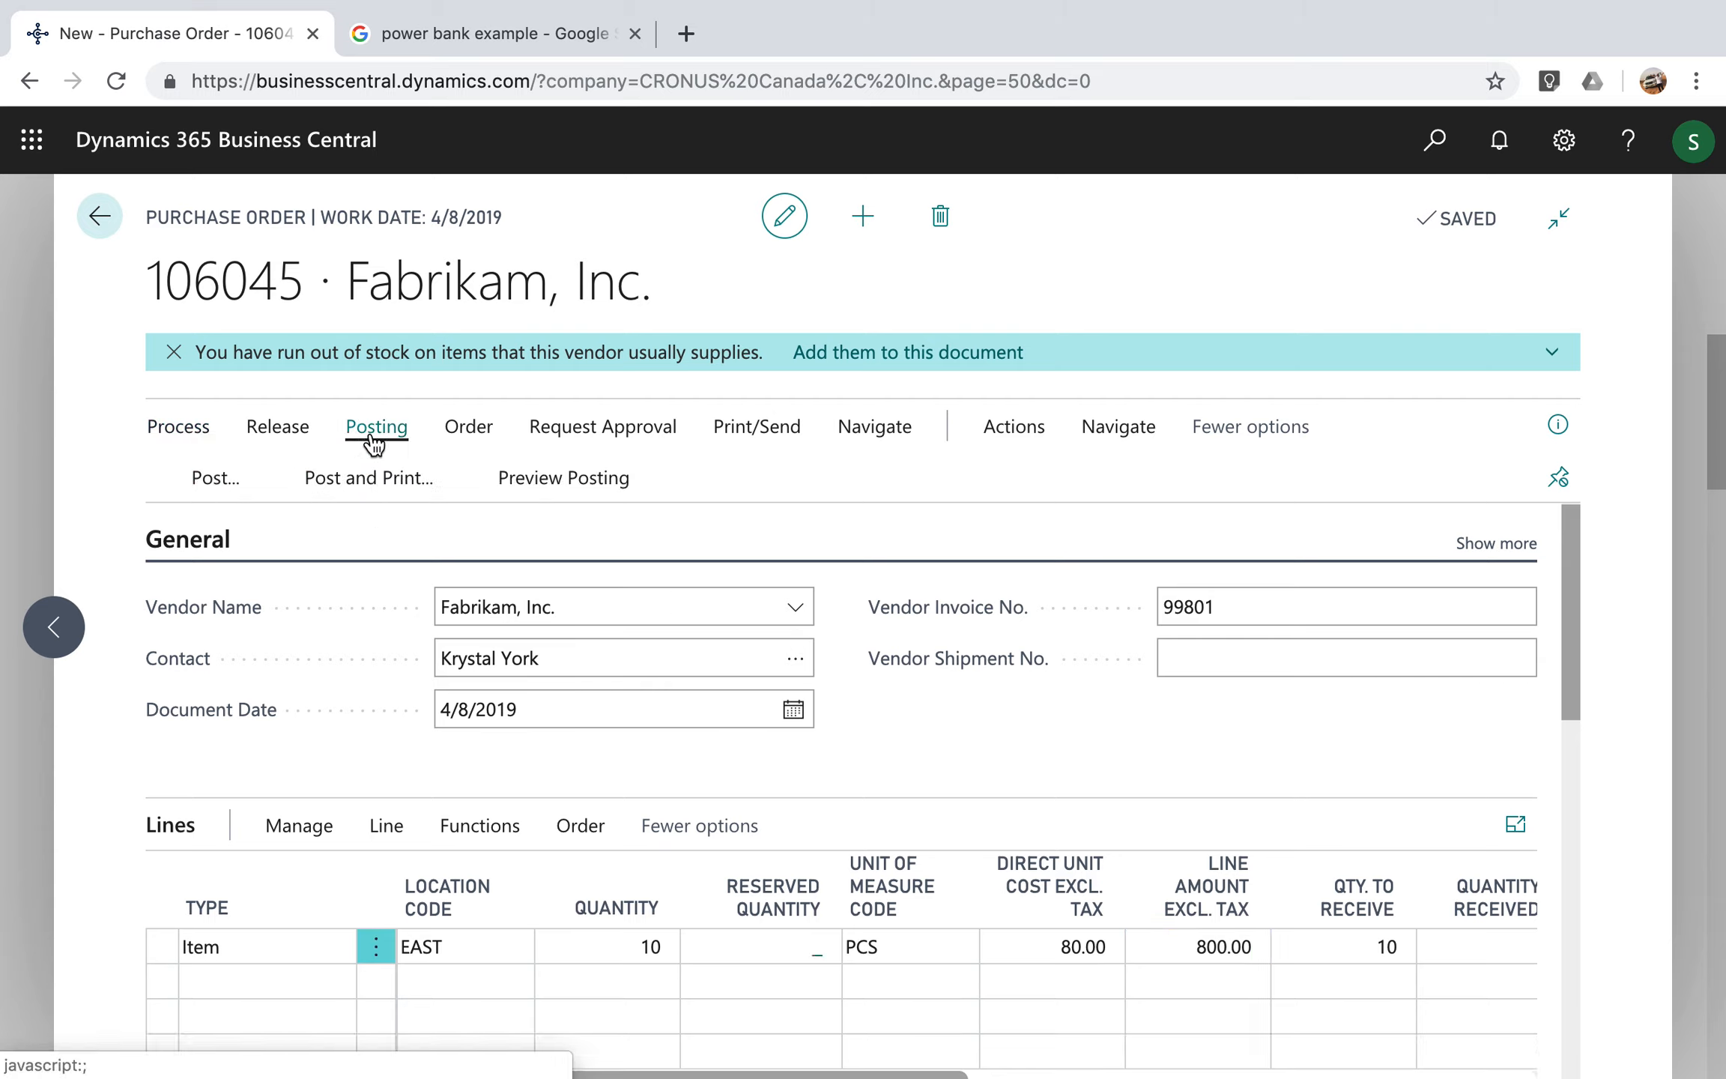
left_click(201, 480)
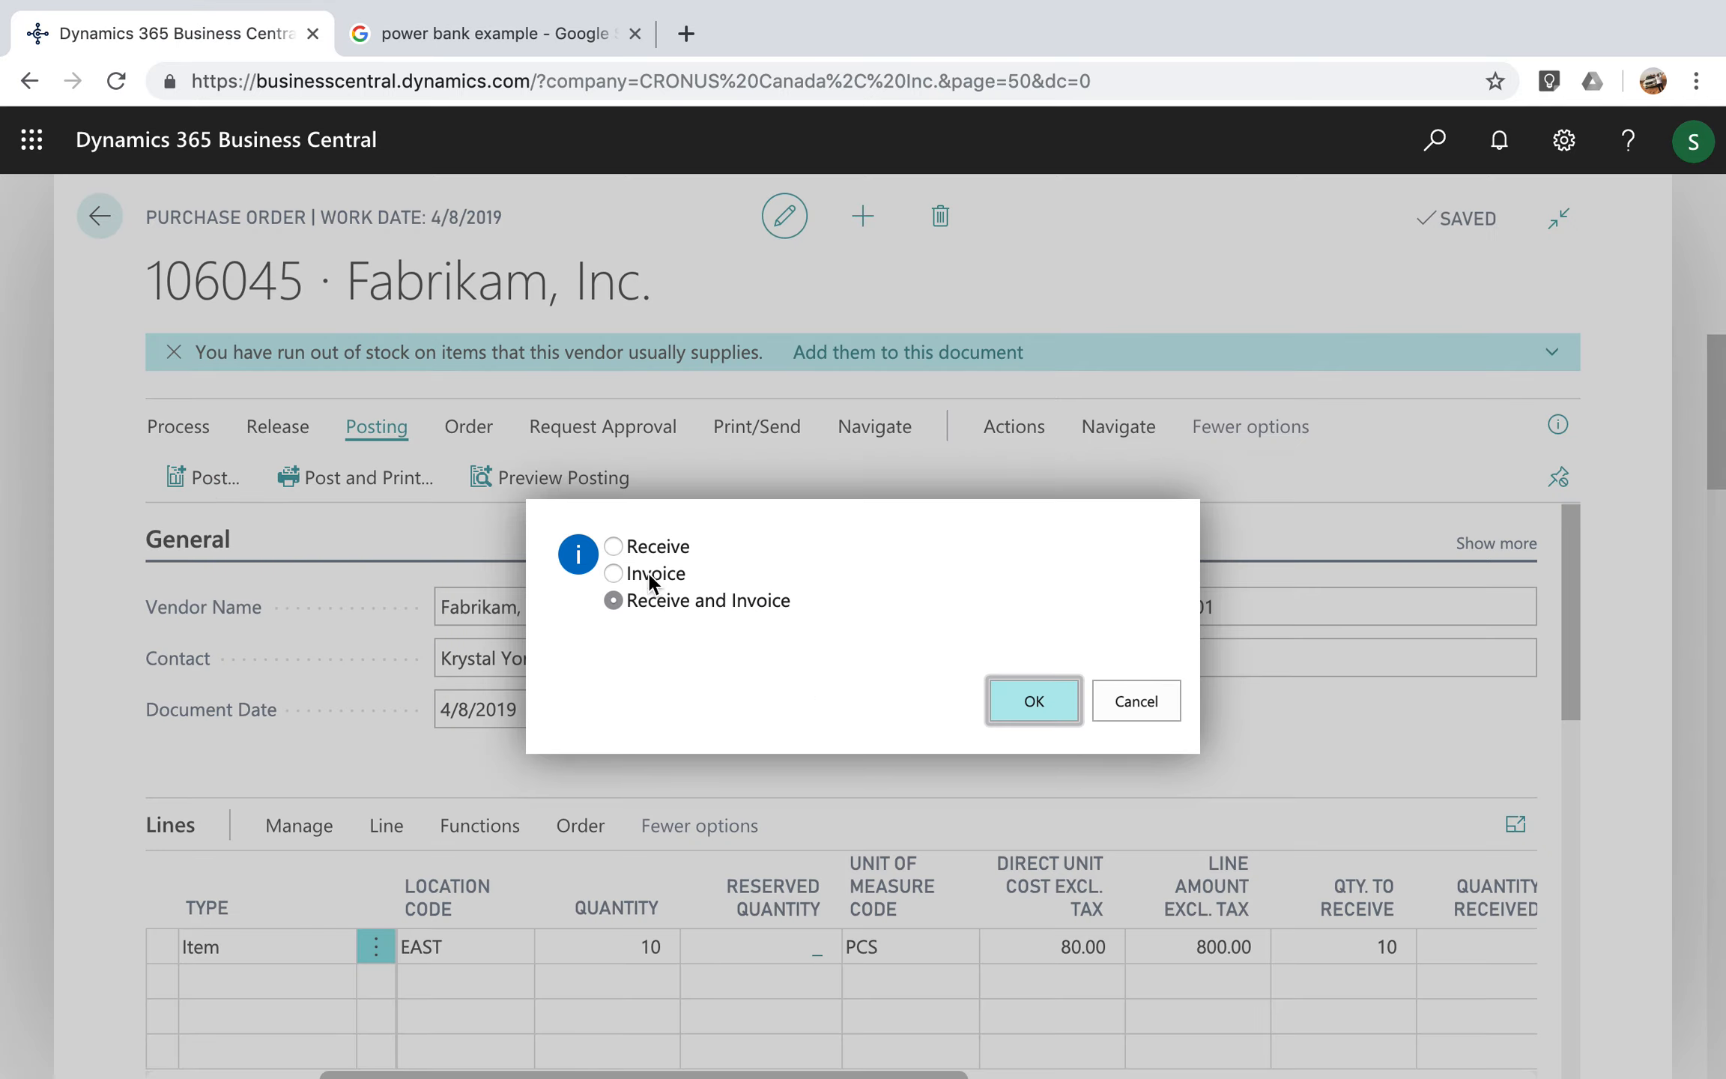
left_click(614, 547)
left_click(1031, 702)
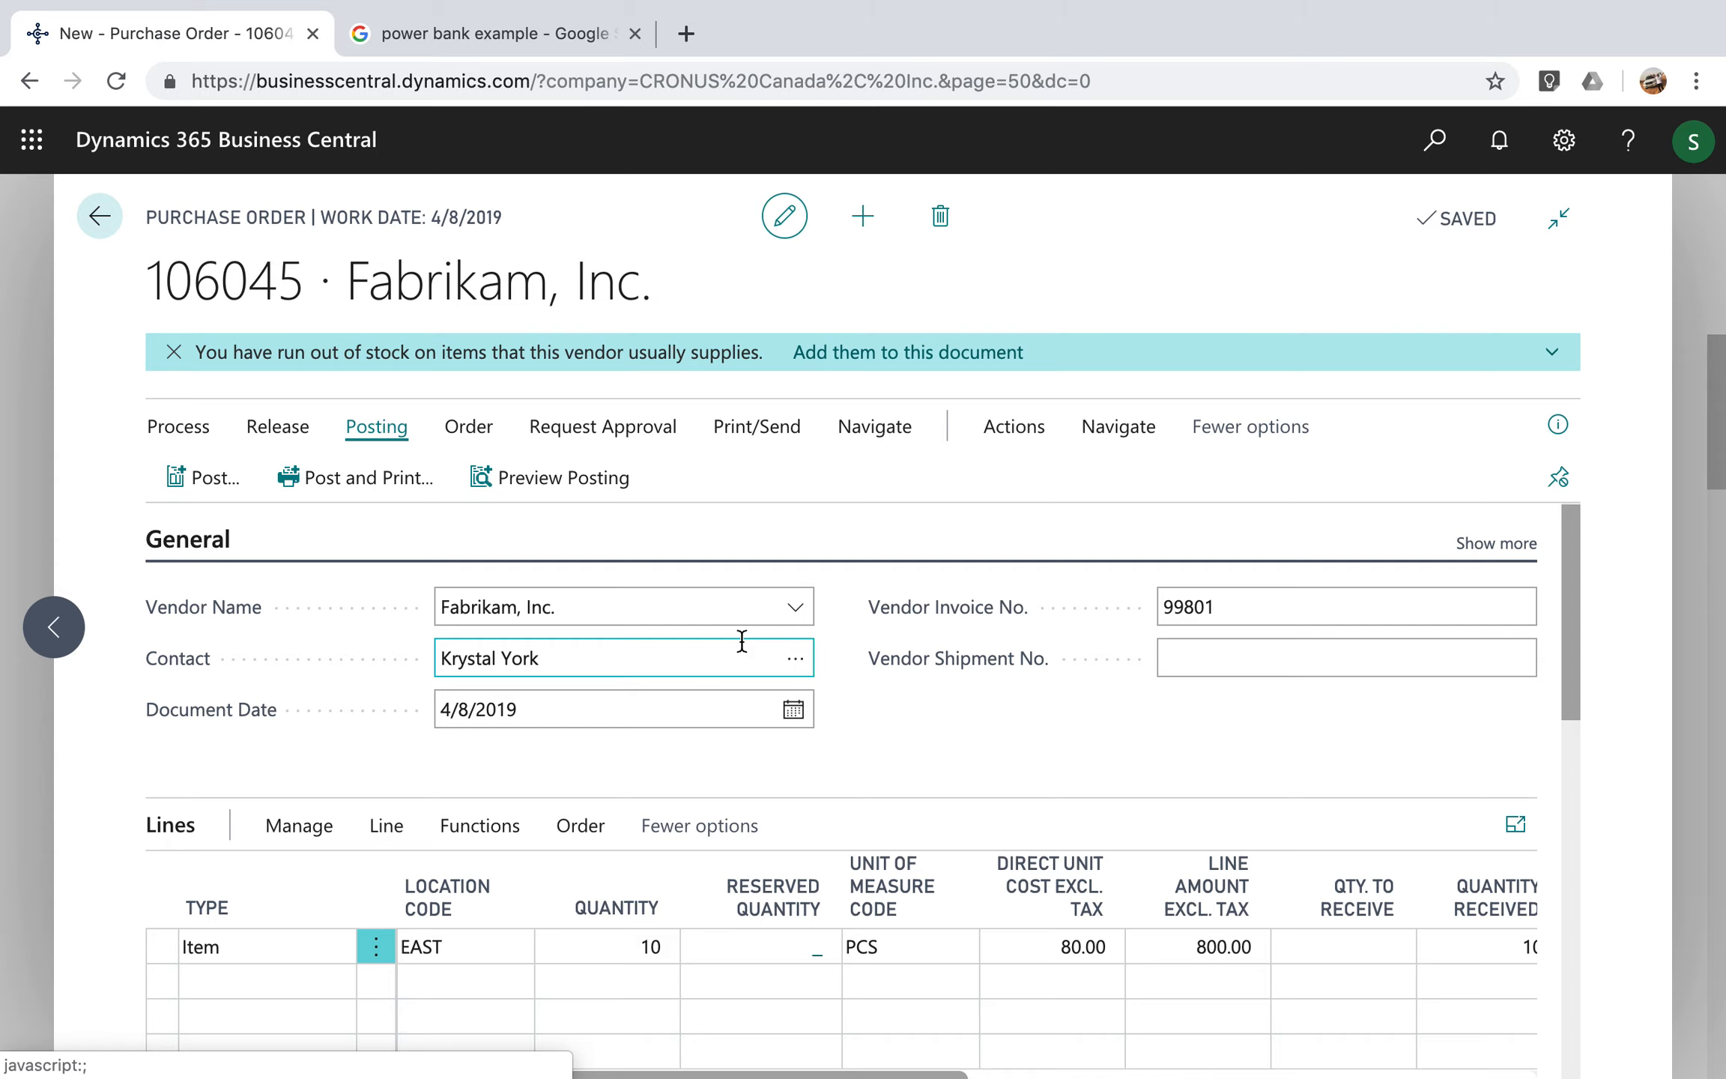
- Leave the purchase order and create a new purchase invoice from the Purchase Invoices list
left_click(109, 227)
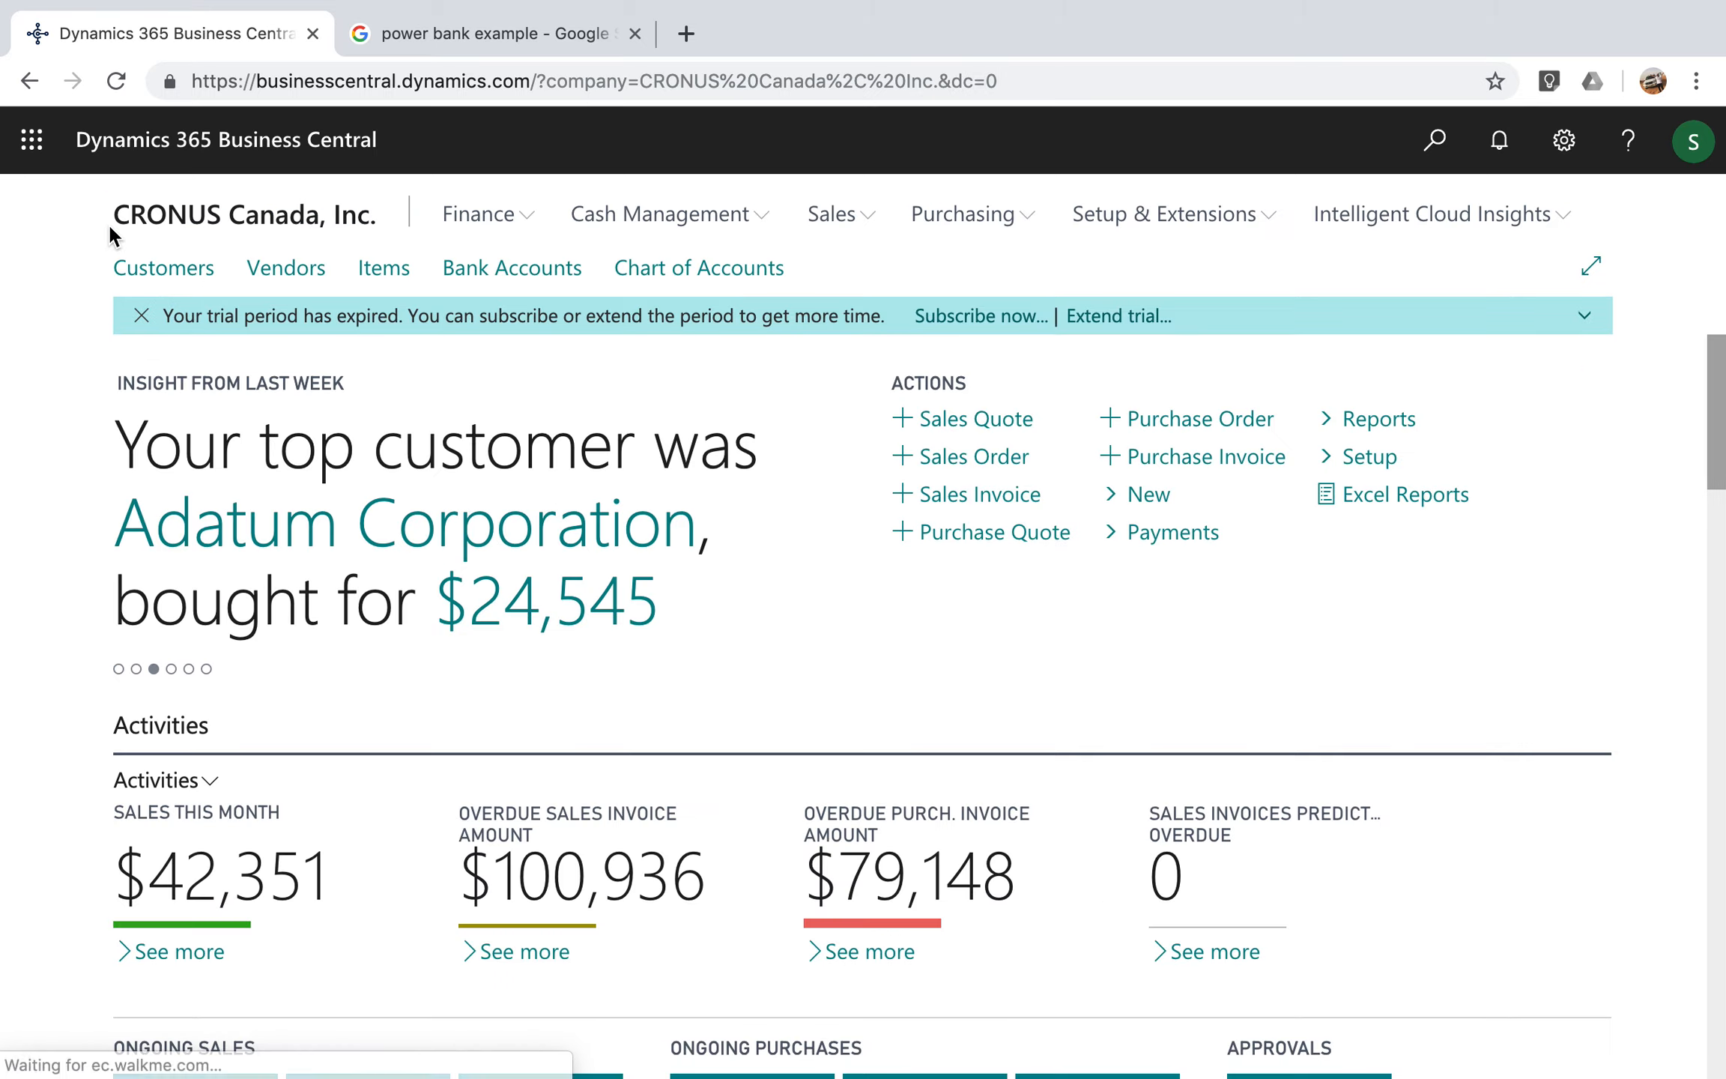
left_click(1021, 222)
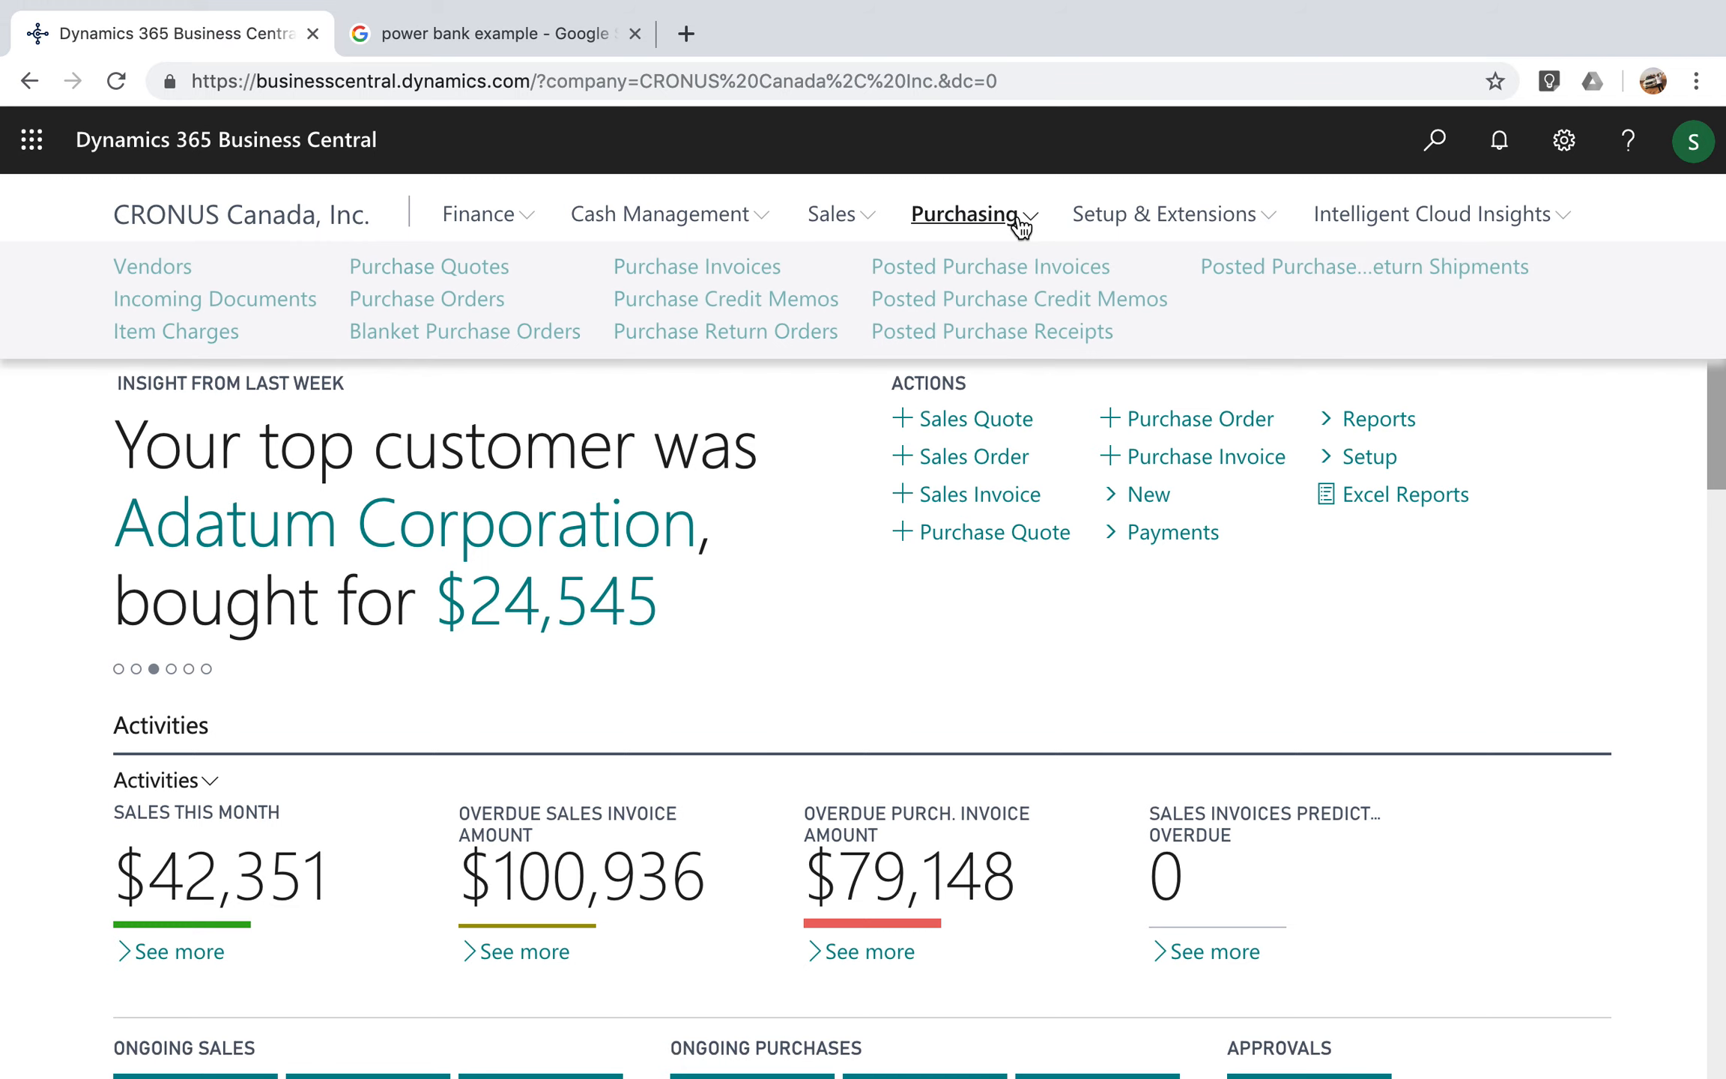
left_click(740, 268)
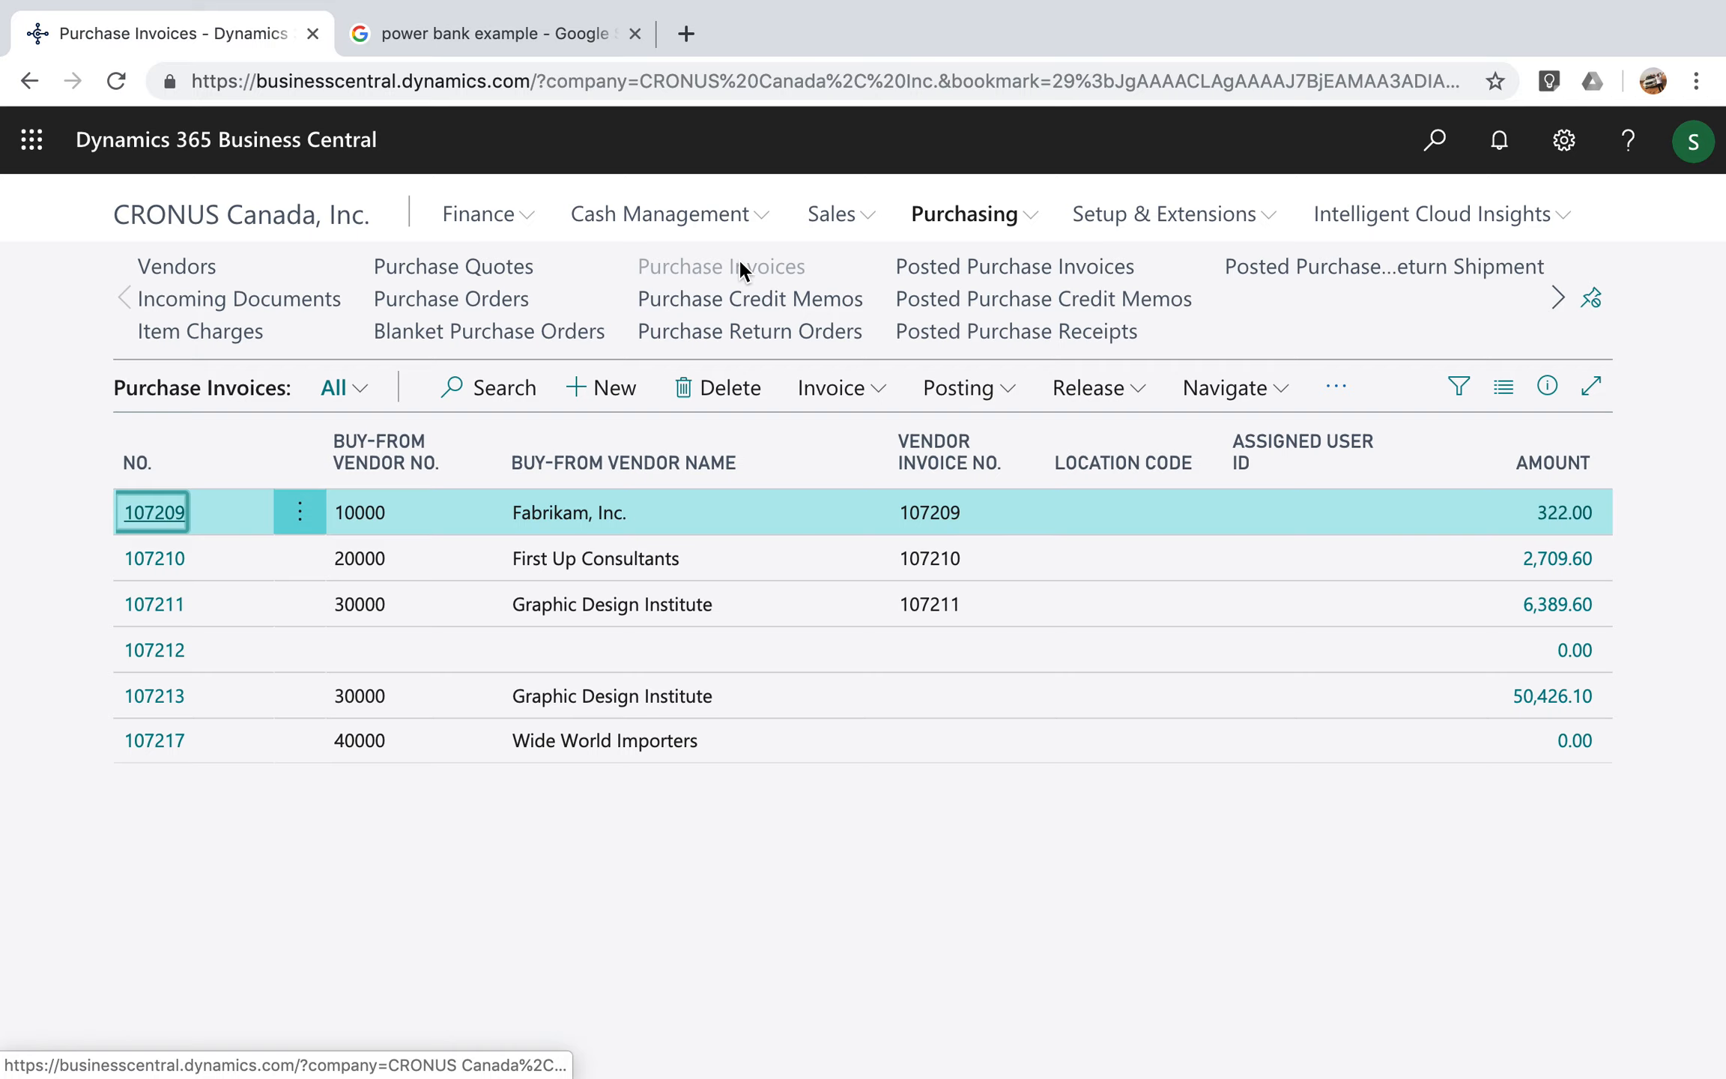
left_click(588, 397)
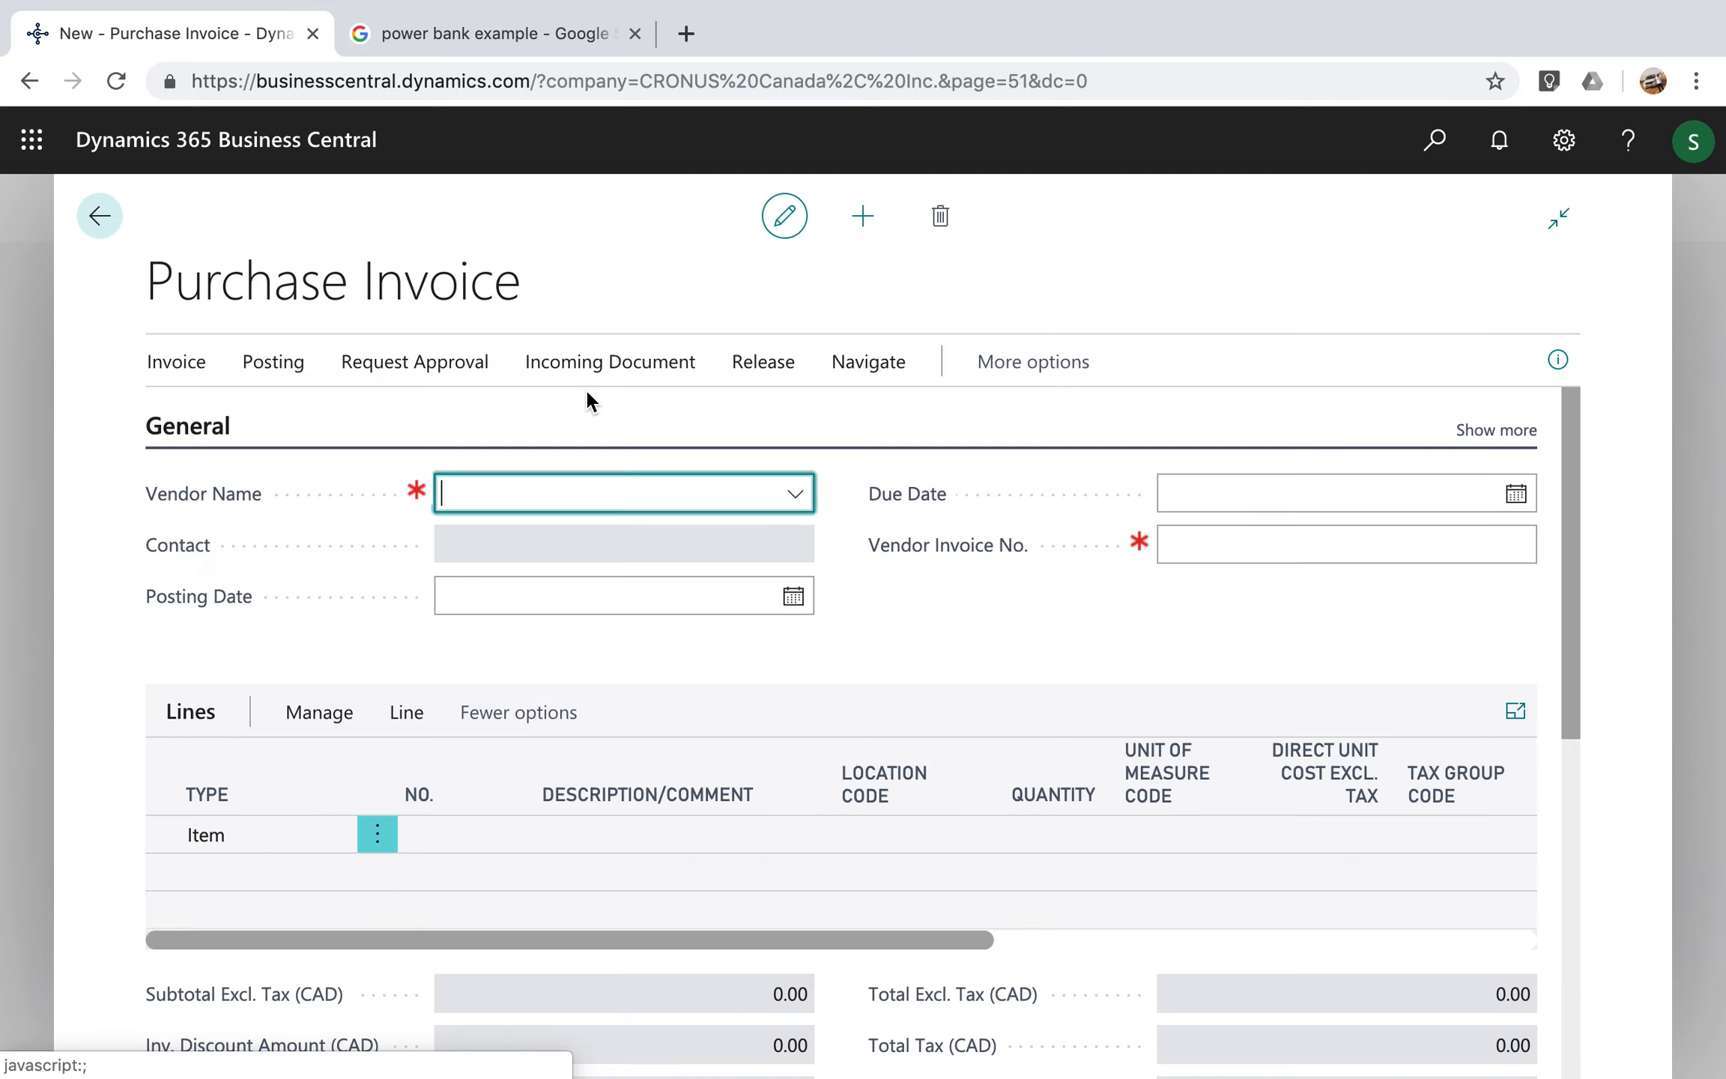
- Set the purchase invoice's vendor to First Up Consultants and the vendor invoice number to 98812
left_click(794, 496)
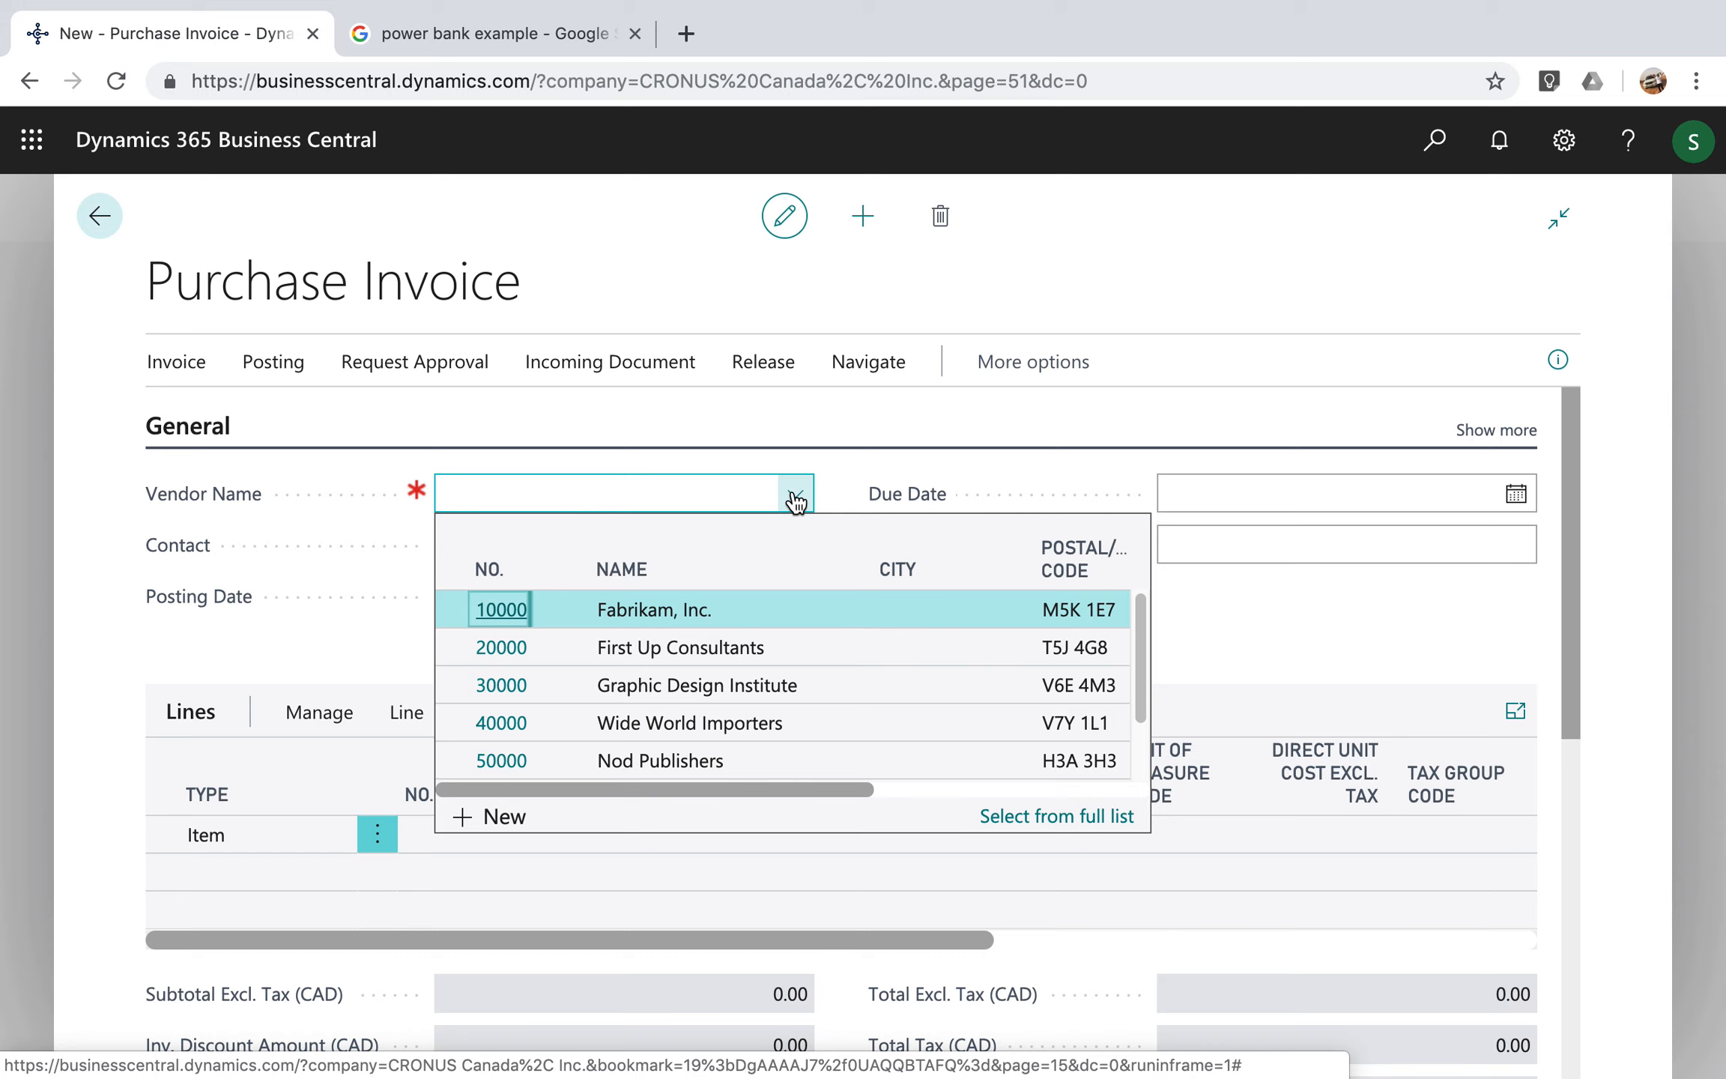
left_click(648, 656)
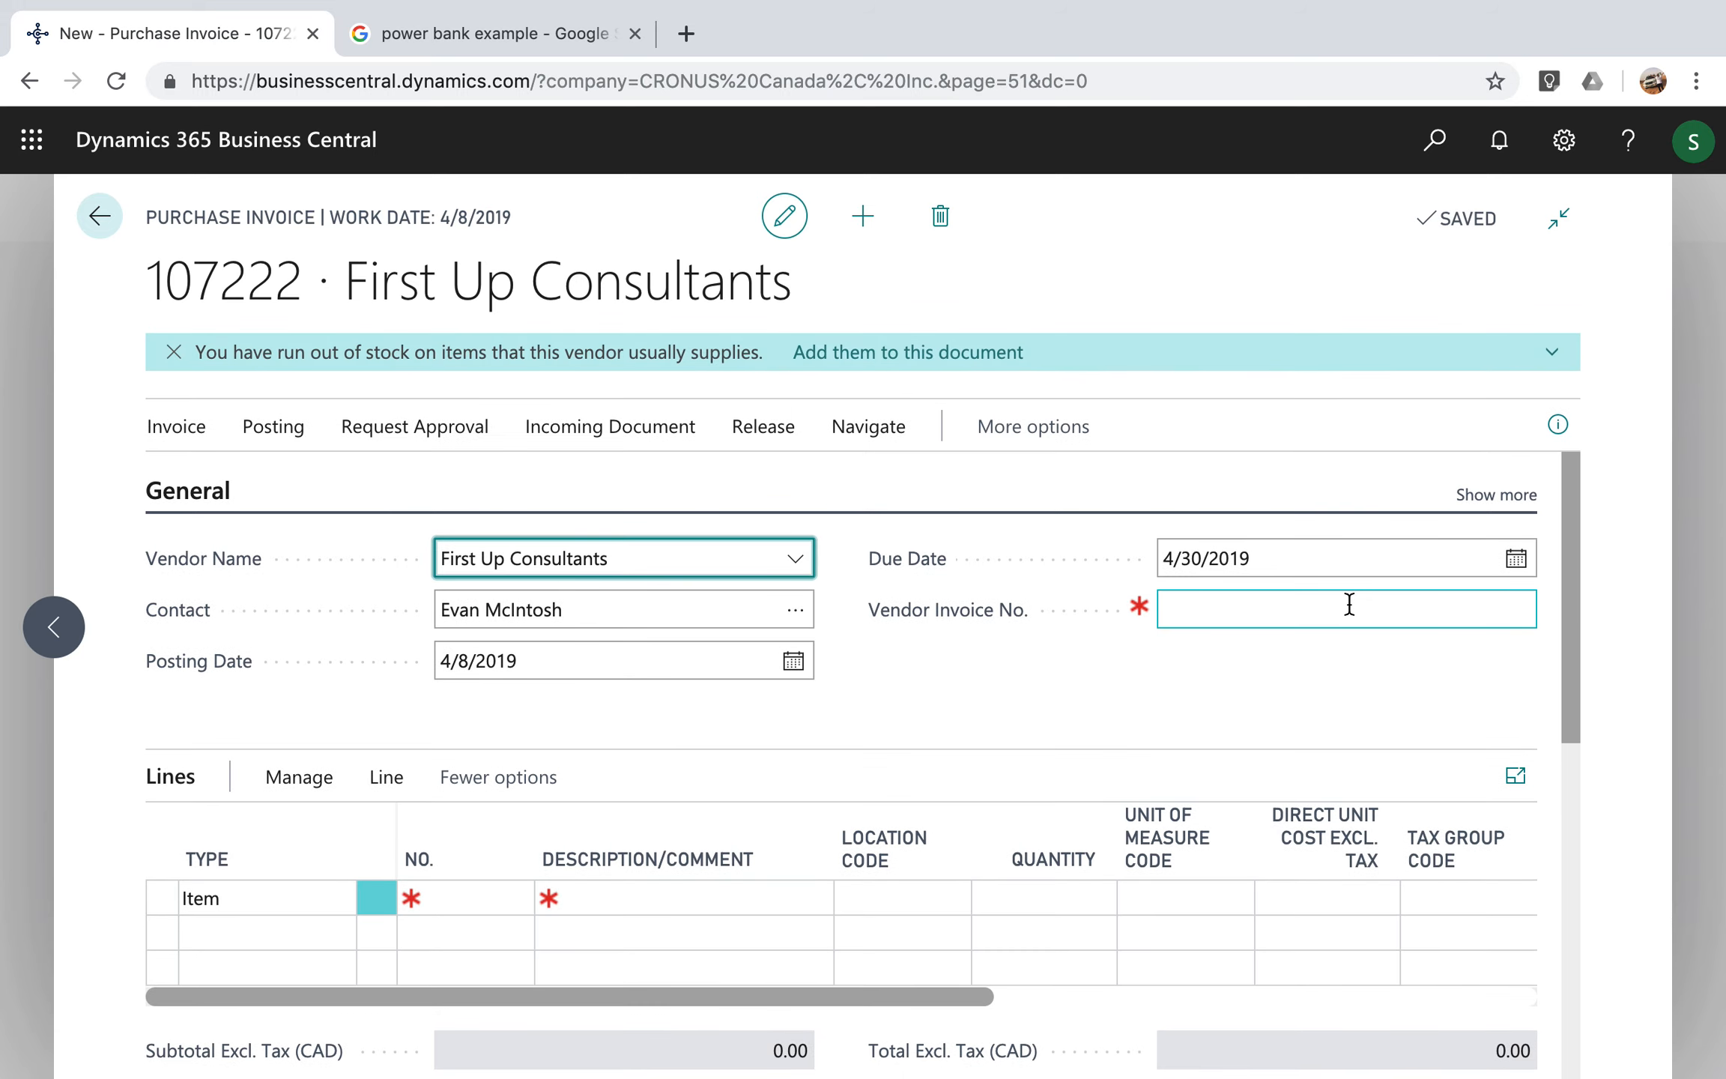
left_click(1341, 607)
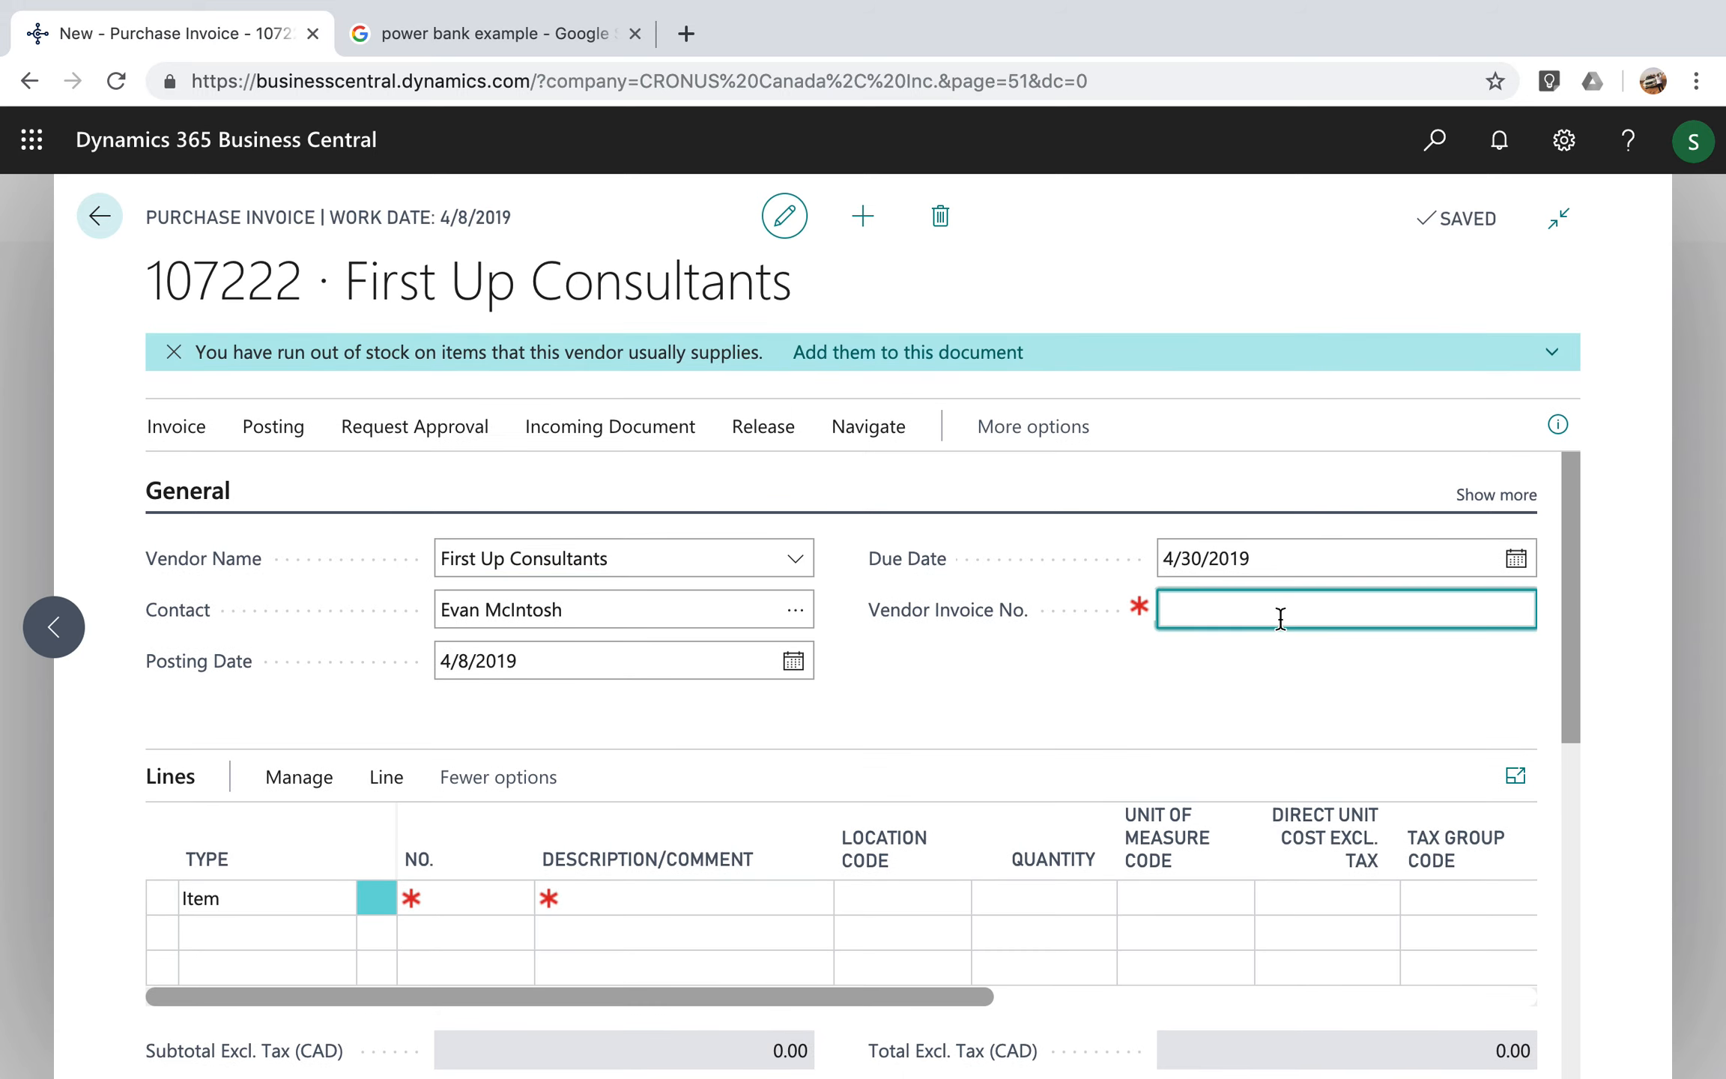
type("98812")
left_click(1189, 718)
- Make the first invoice line a Charge (Item) line with the item charge JB-FREIGHT
scroll(1189, 720, "down", 2)
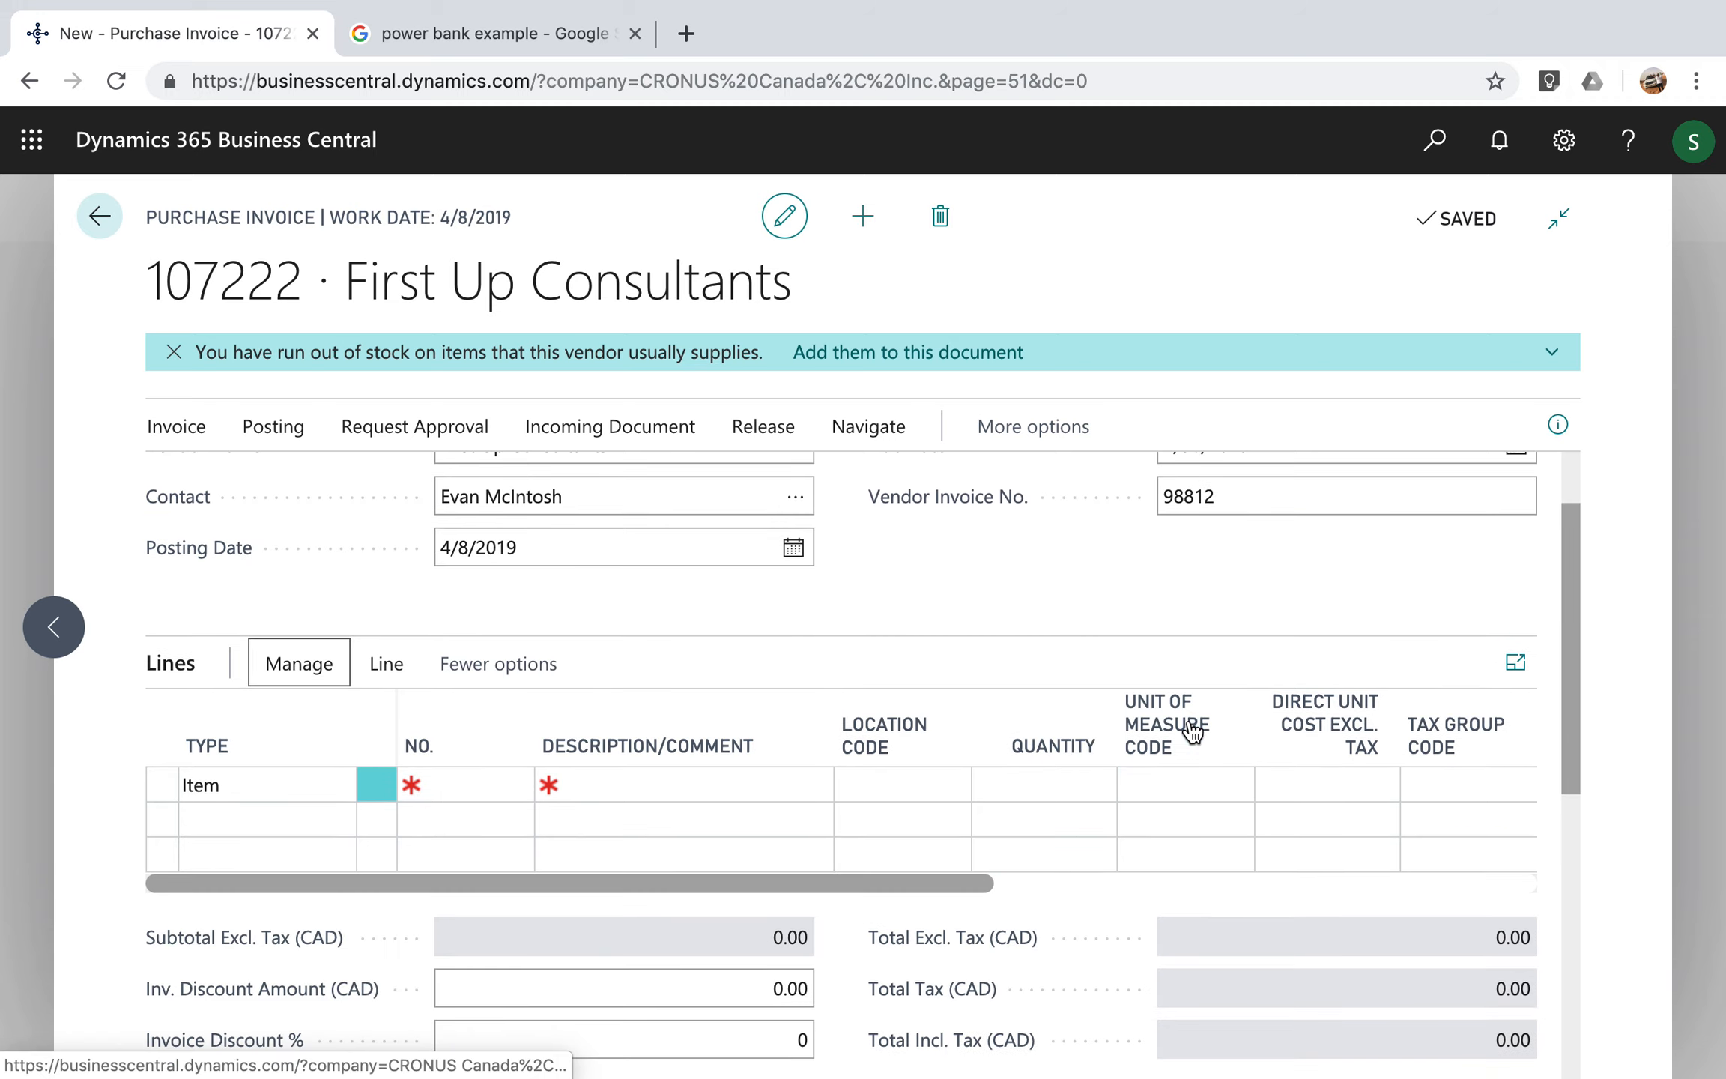
left_click(282, 787)
left_click(337, 784)
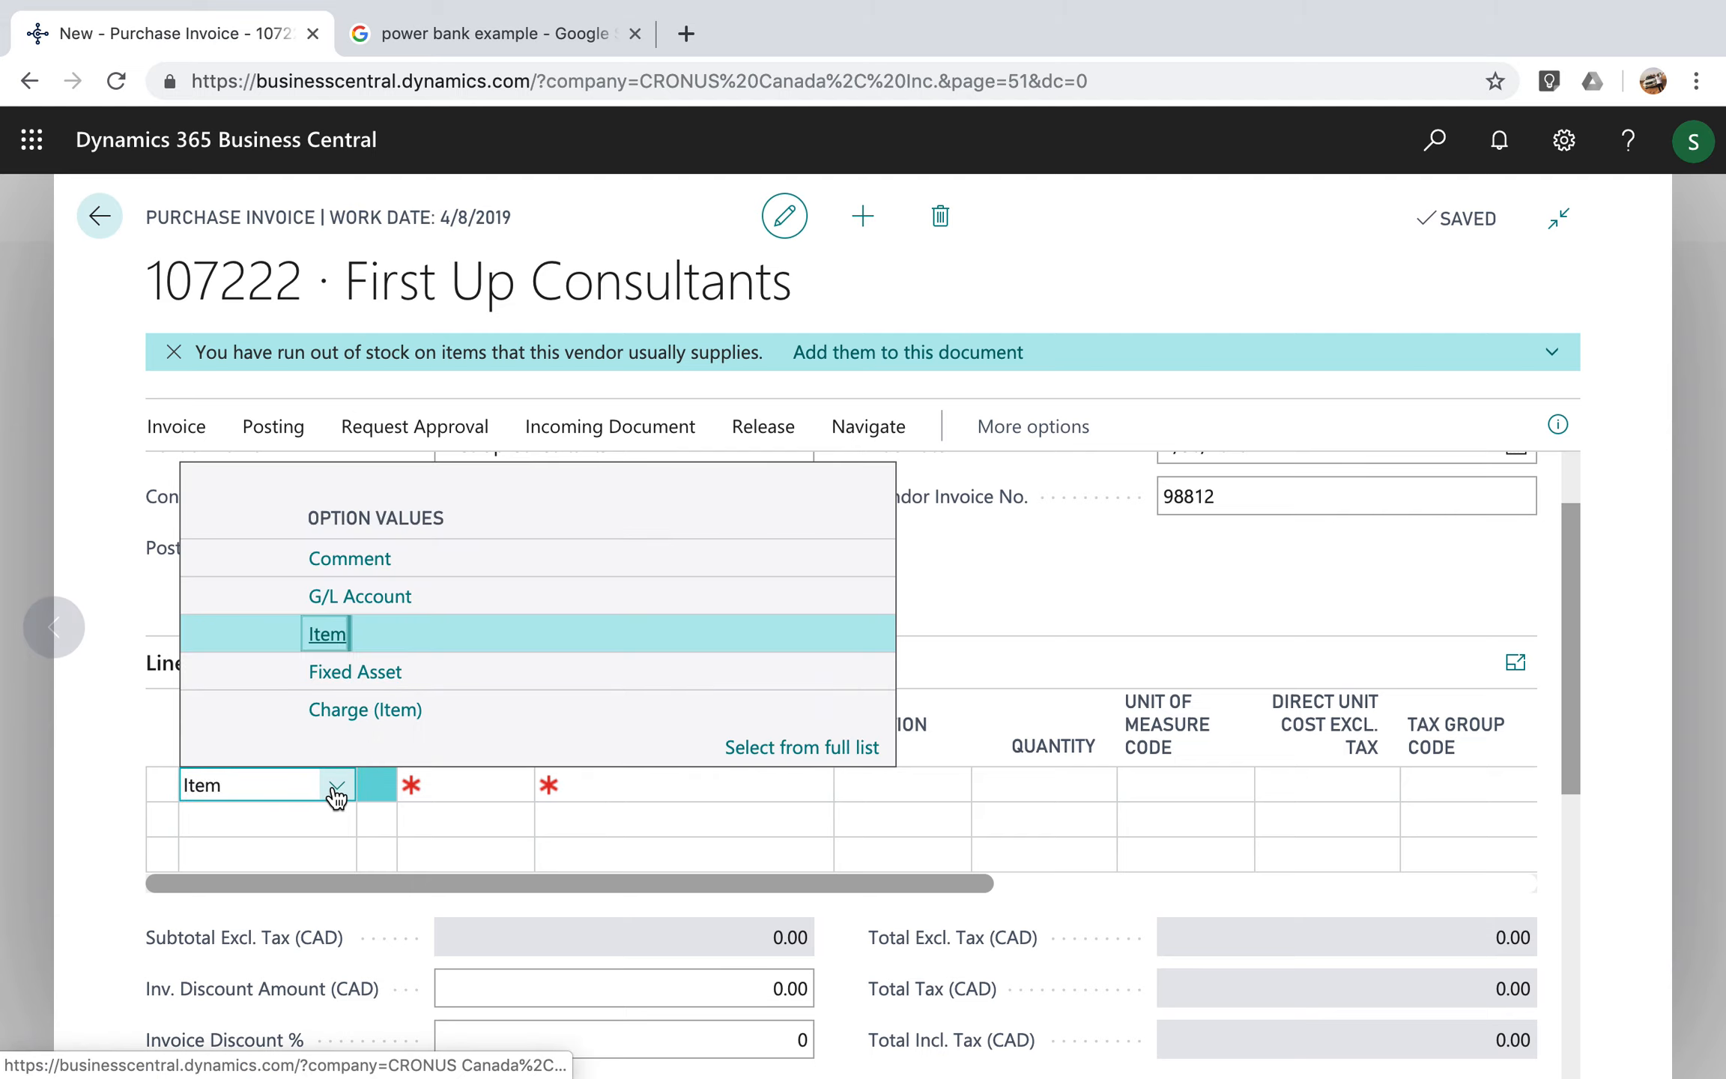
left_click(335, 711)
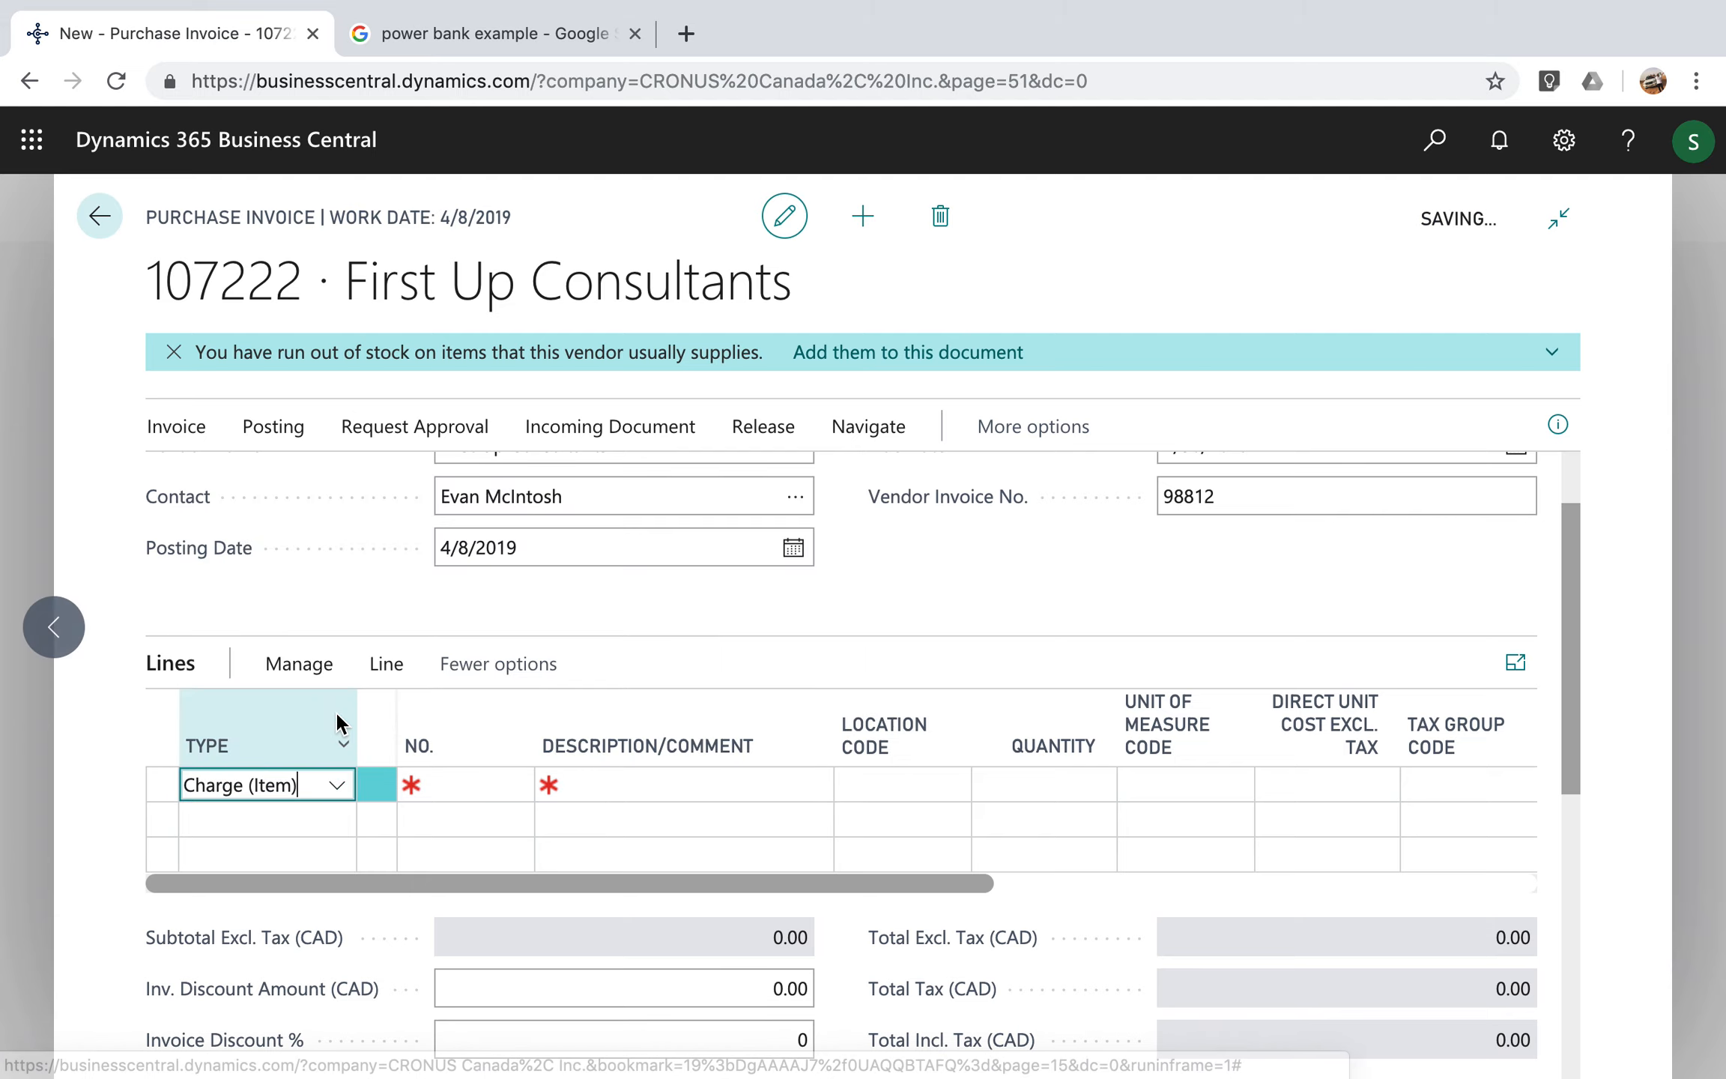
left_click(459, 779)
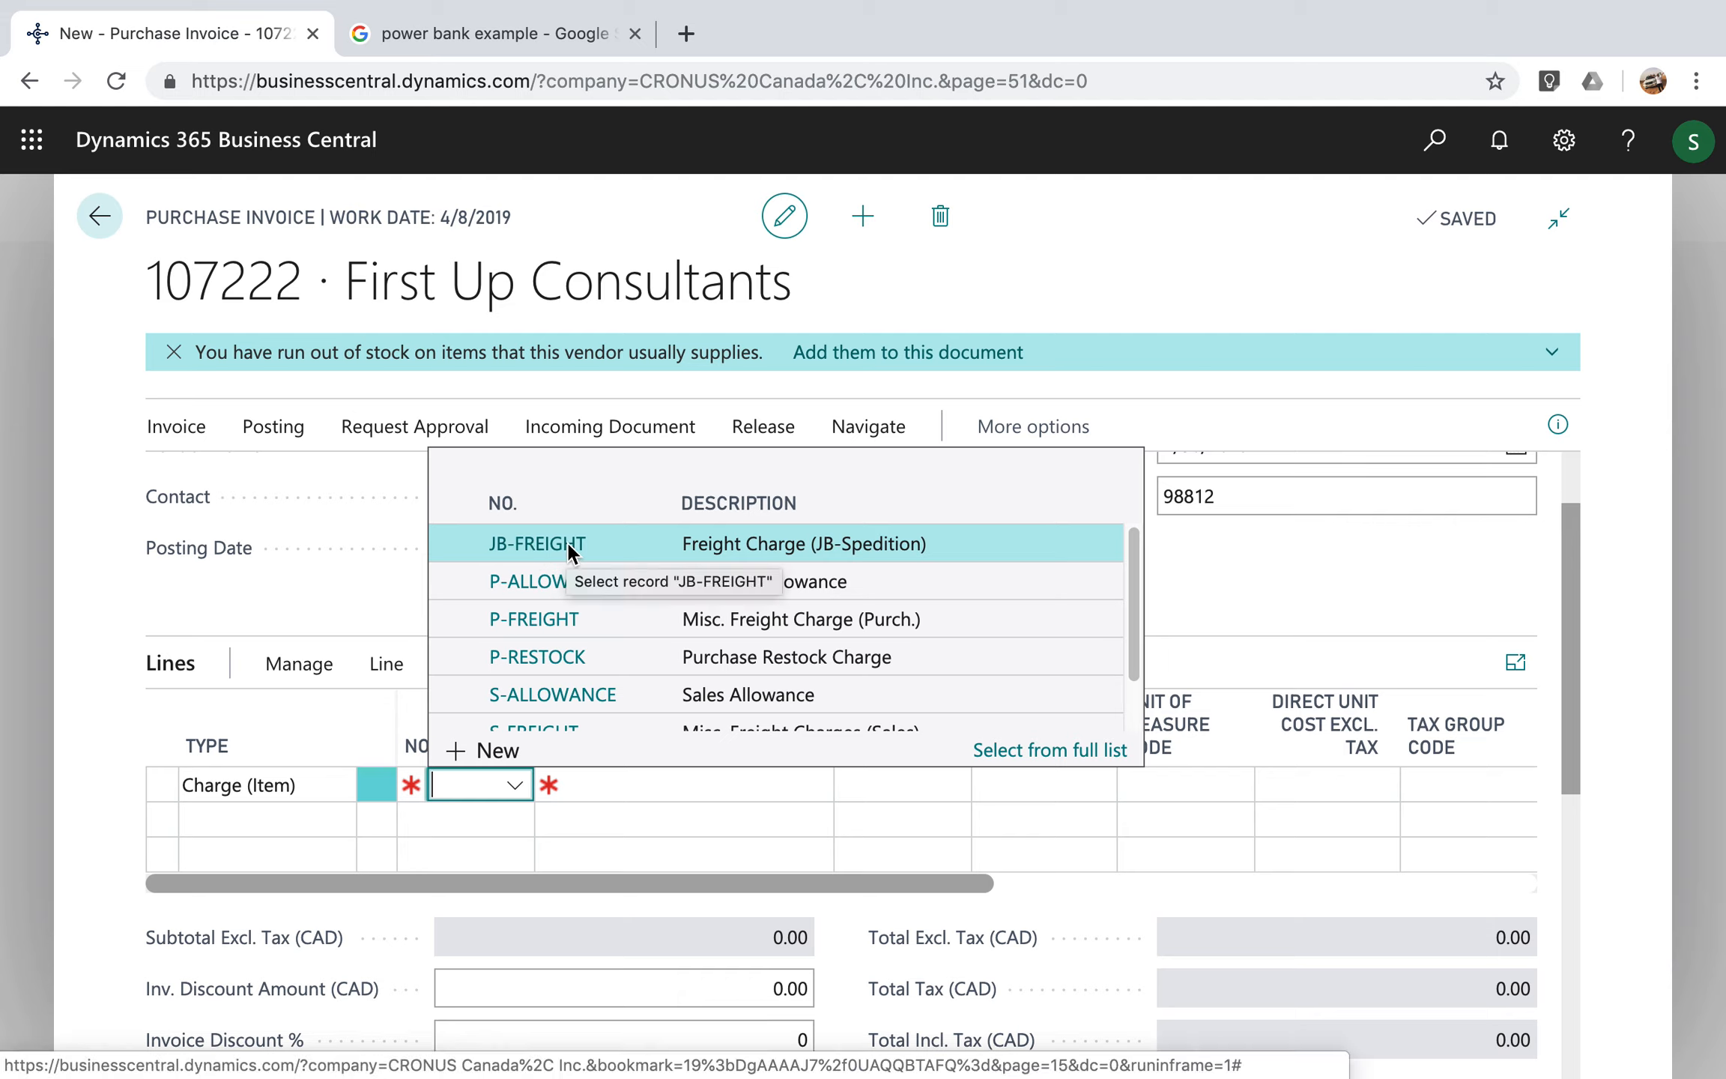
left_click(567, 545)
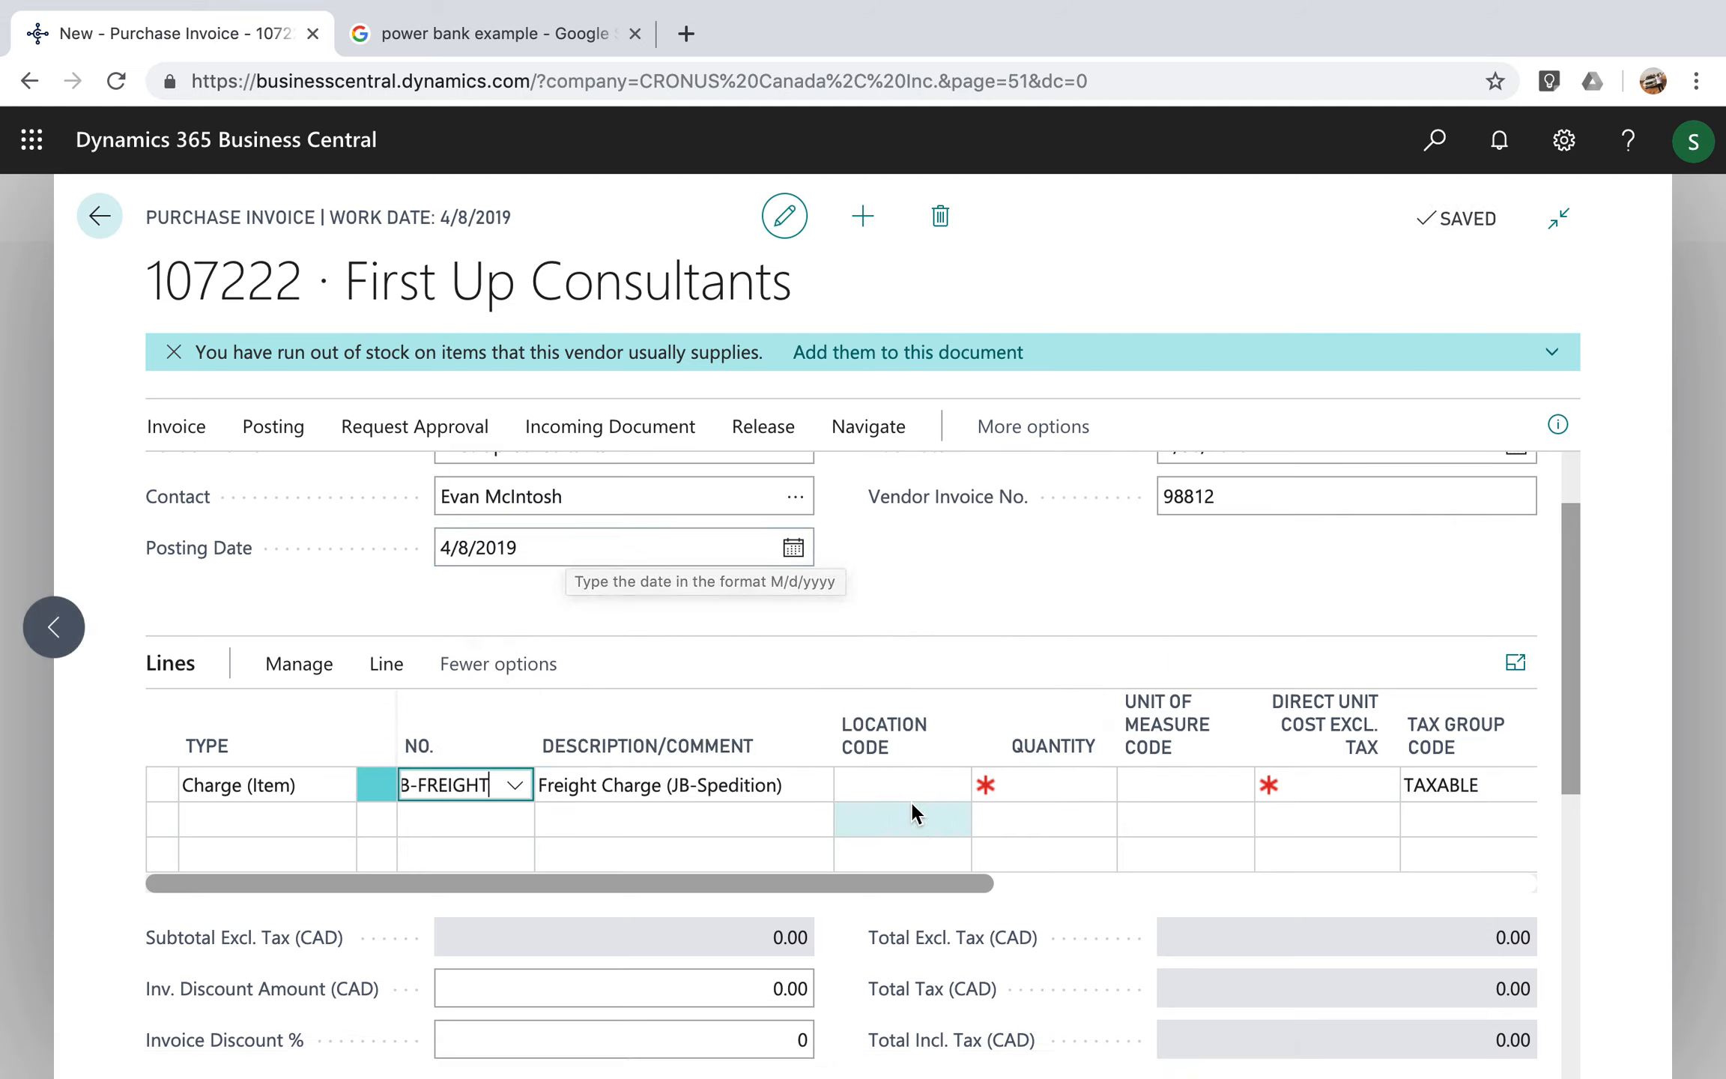
- Set the freight charge line's location code to EAST and its quantity to 1
left_click(909, 786)
type("east")
key("Tab")
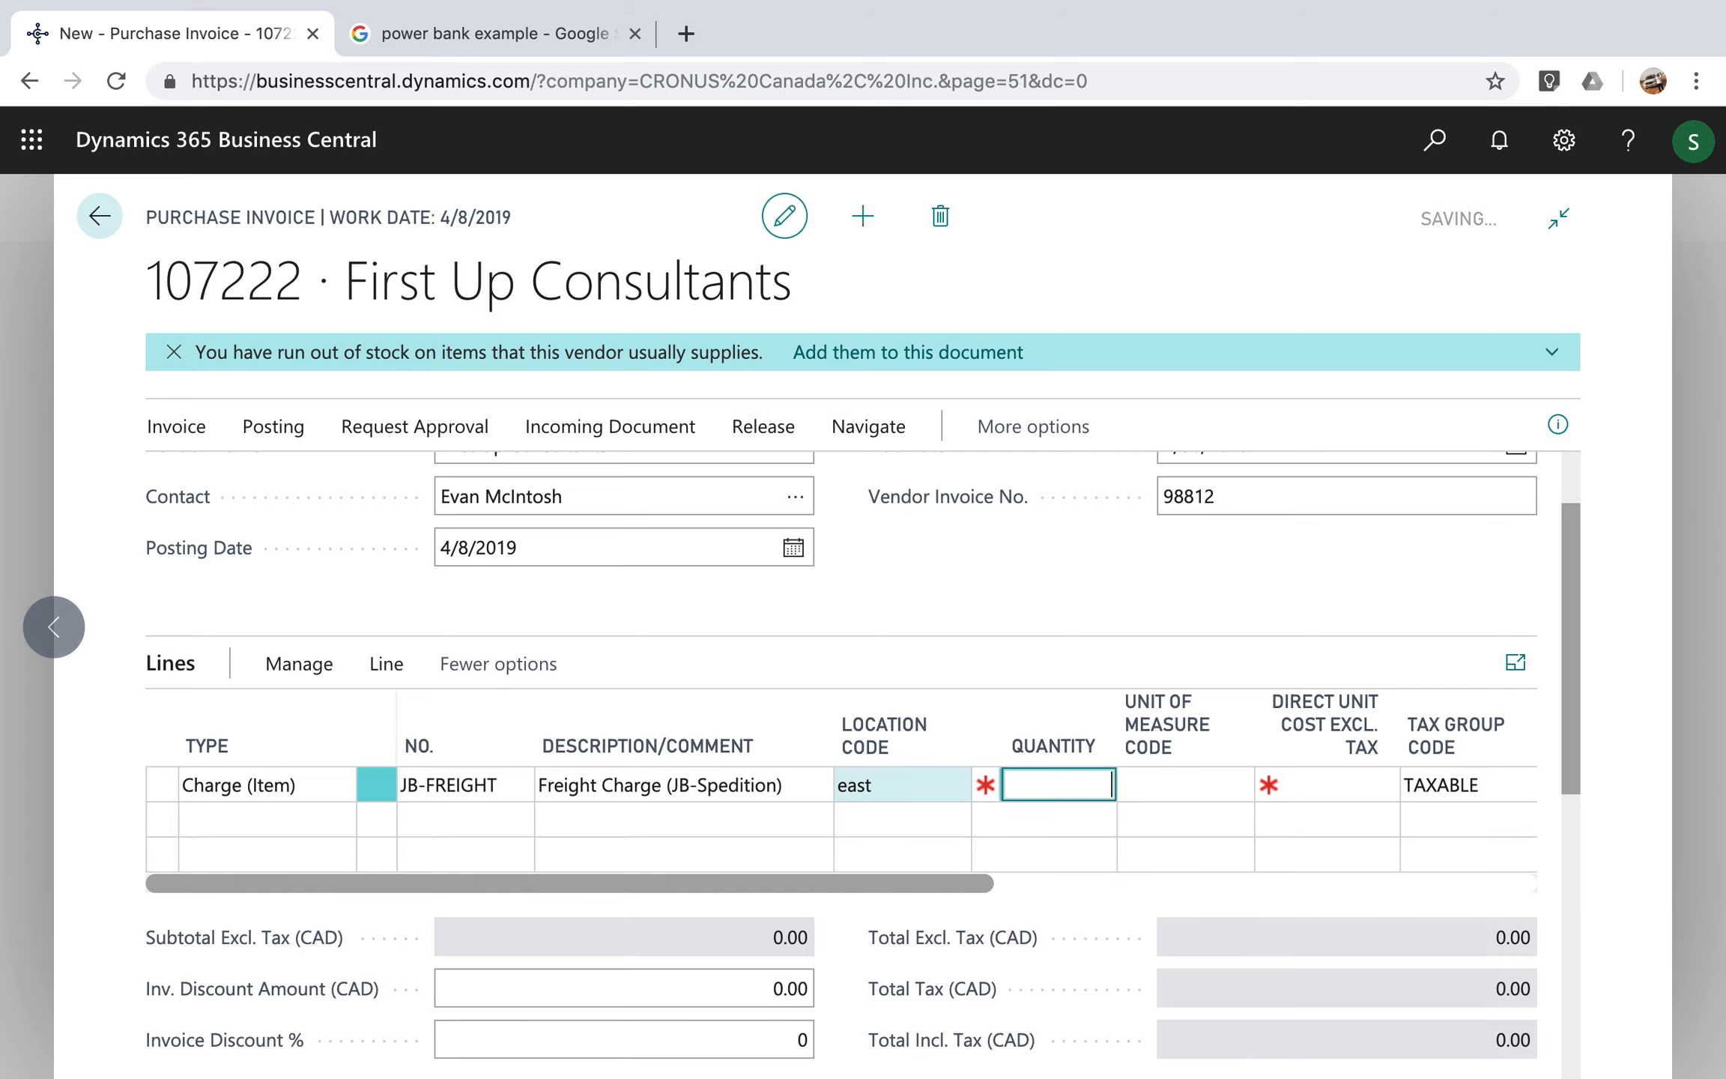
key("Tab")
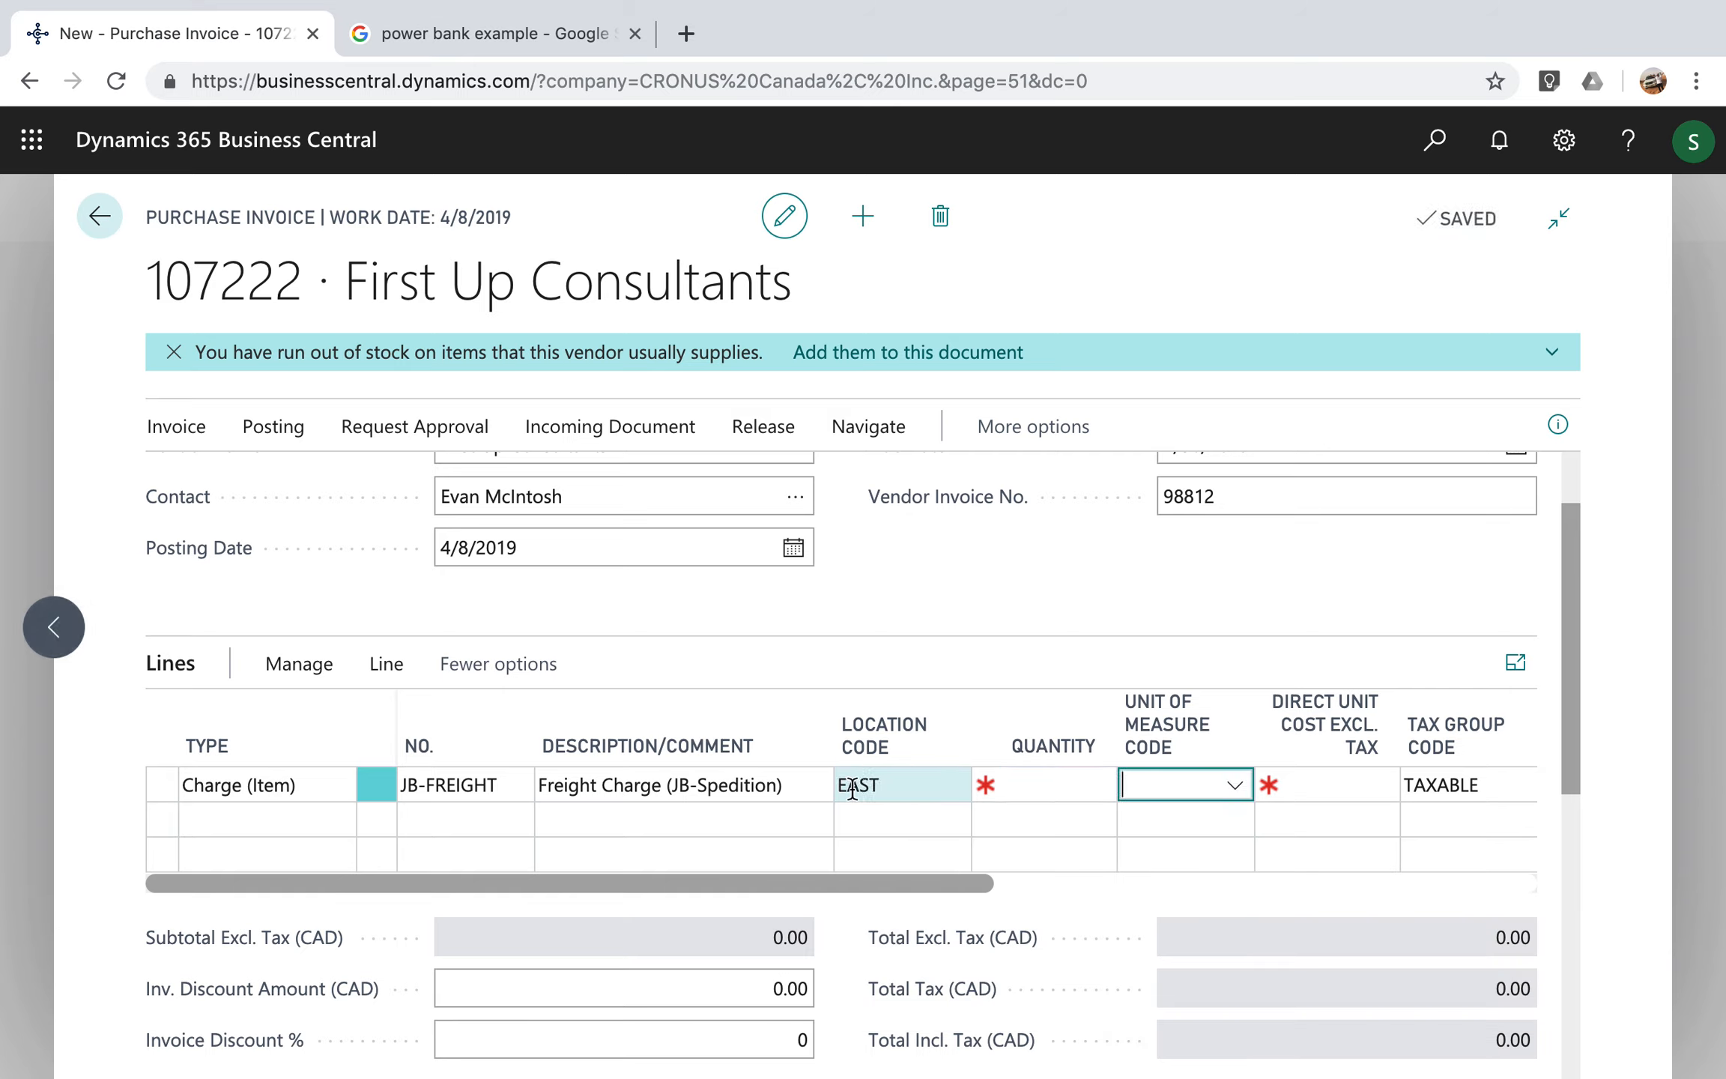
left_click(1046, 787)
type("1")
key("Tab")
- Set the freight charge line's direct unit cost excluding tax to 200
key("Tab")
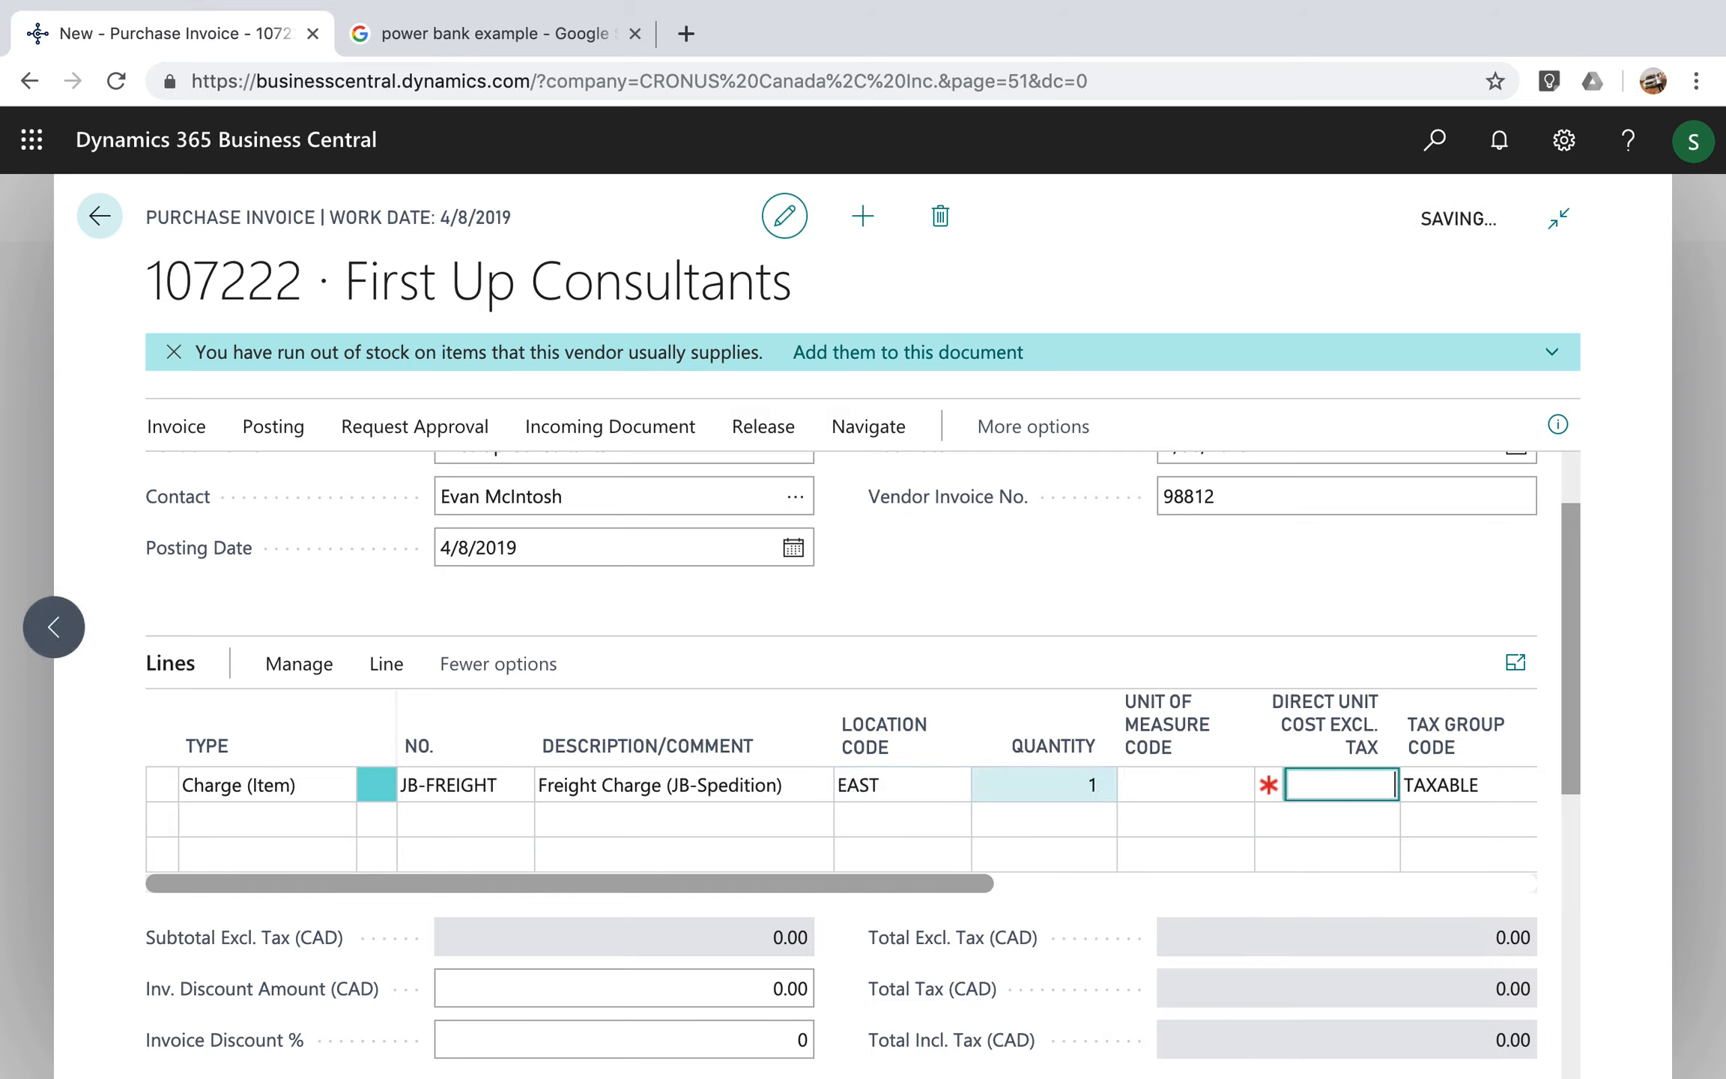
type("200")
key("Tab")
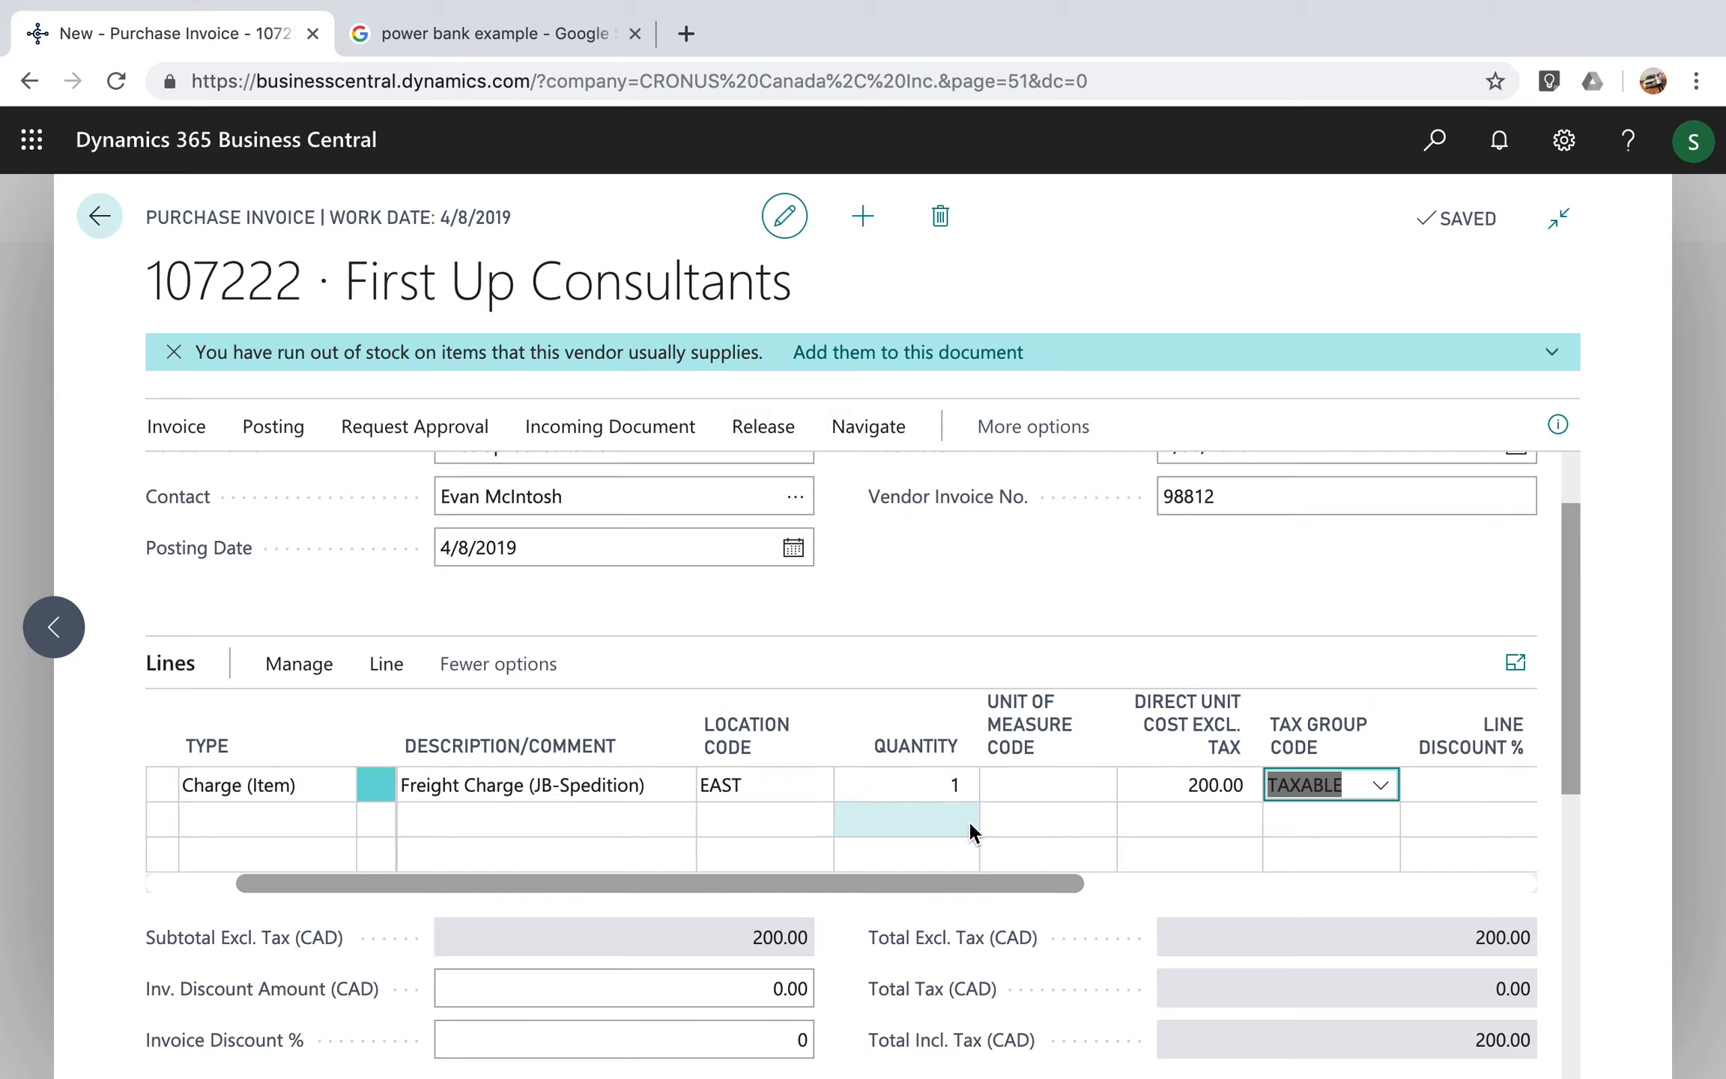
- Set the freight charge line's tax group code to NONTAXABLE
left_click_drag(1034, 886, 1275, 879)
left_click(800, 785)
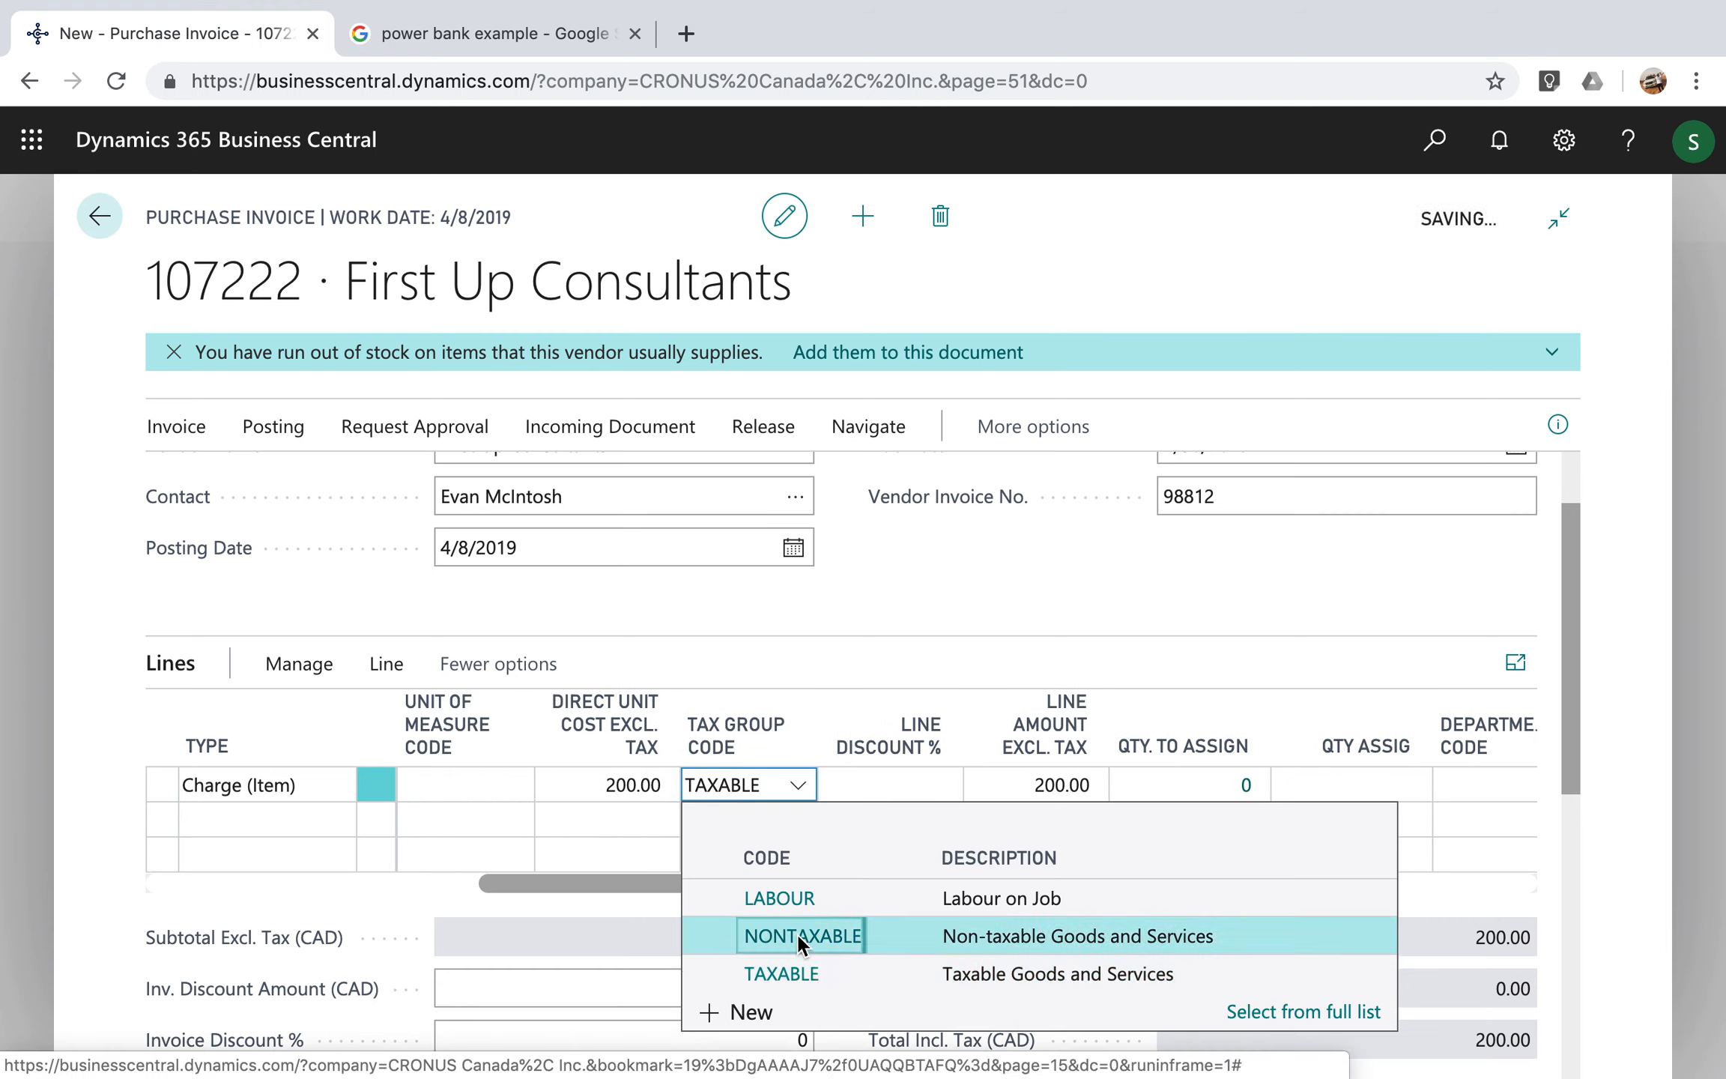
left_click(794, 931)
key("Tab")
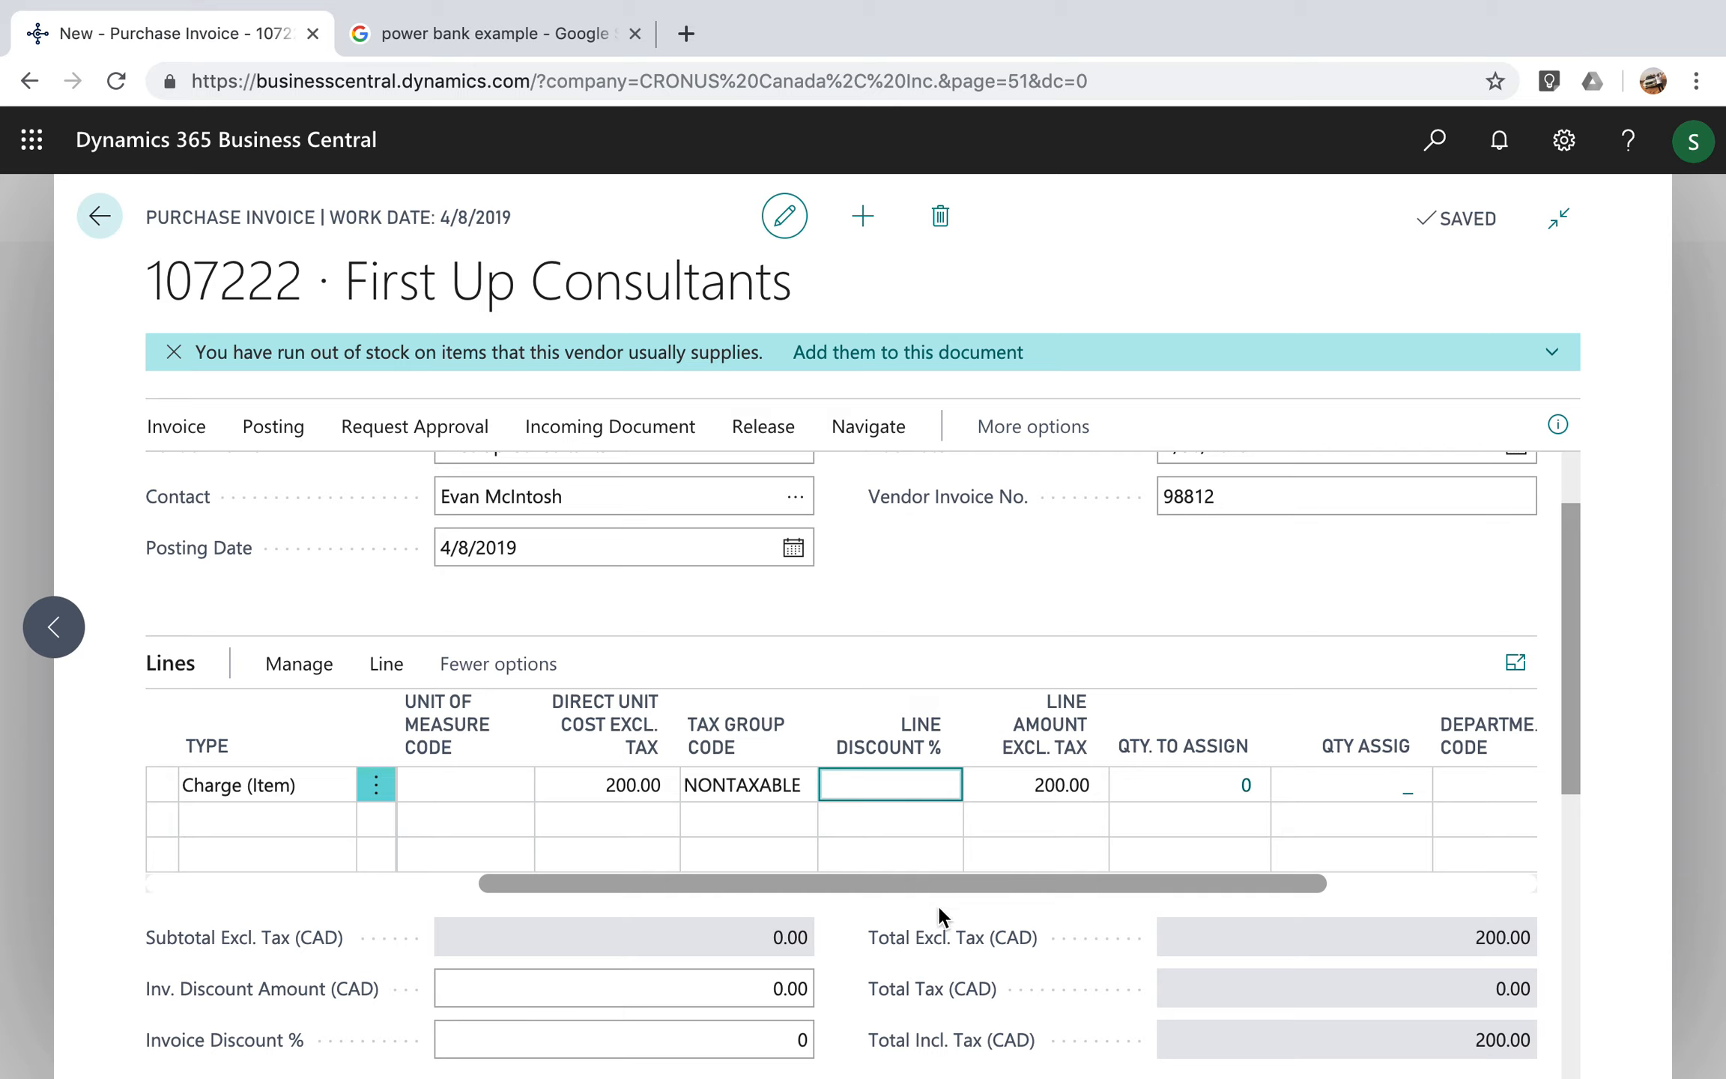
- Open the freight line's item charge assignment and get the posted Power Bank receipt line, searching the receipt lines for "power bank"
left_click(383, 665)
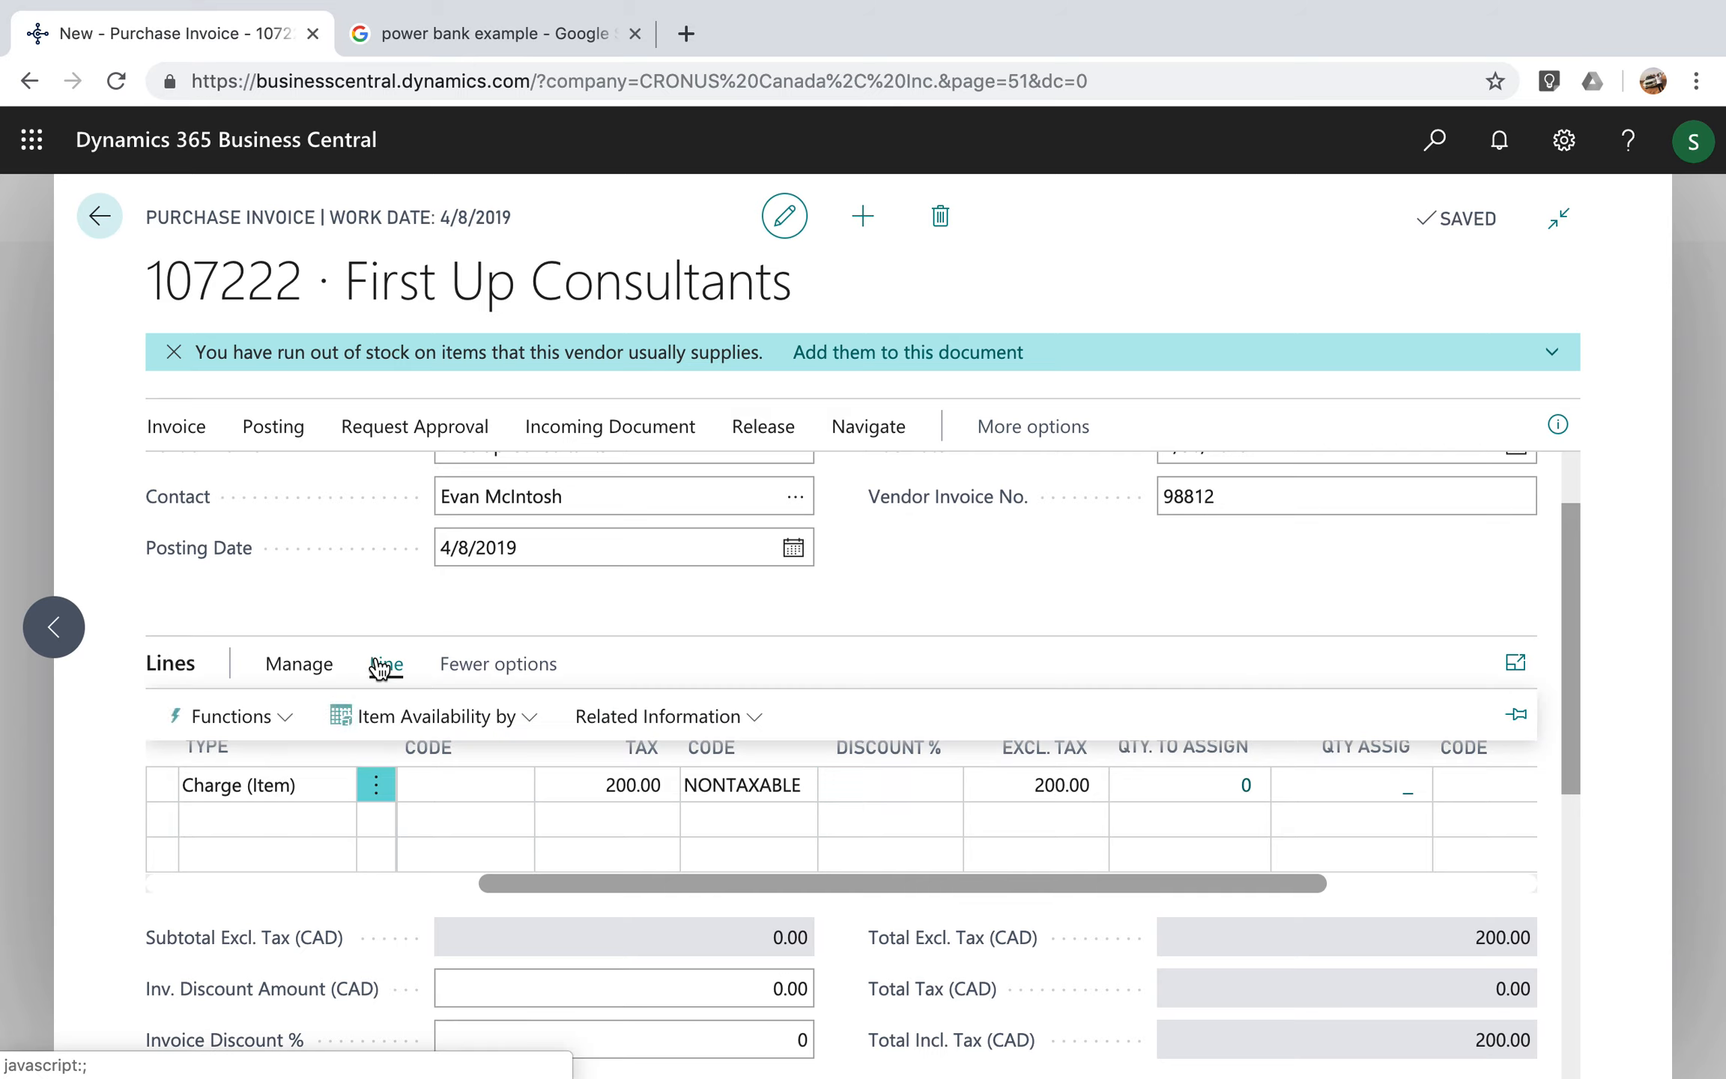
left_click(678, 717)
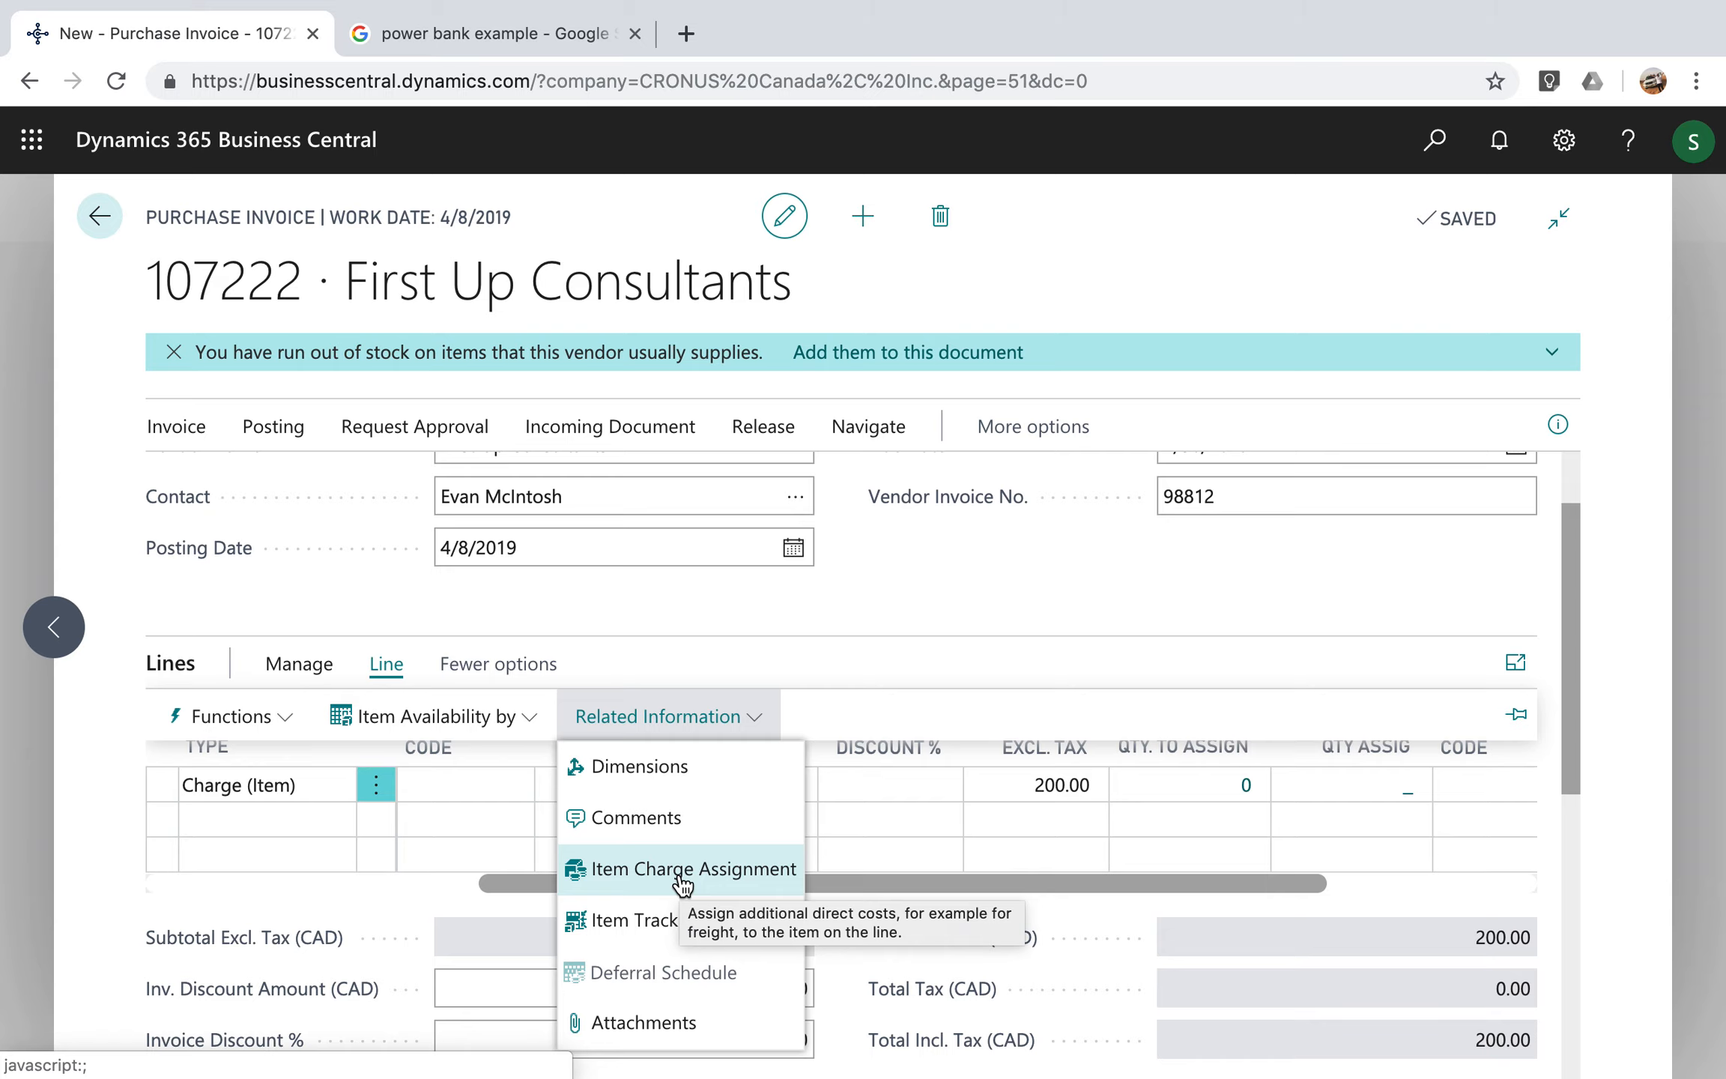
left_click(681, 877)
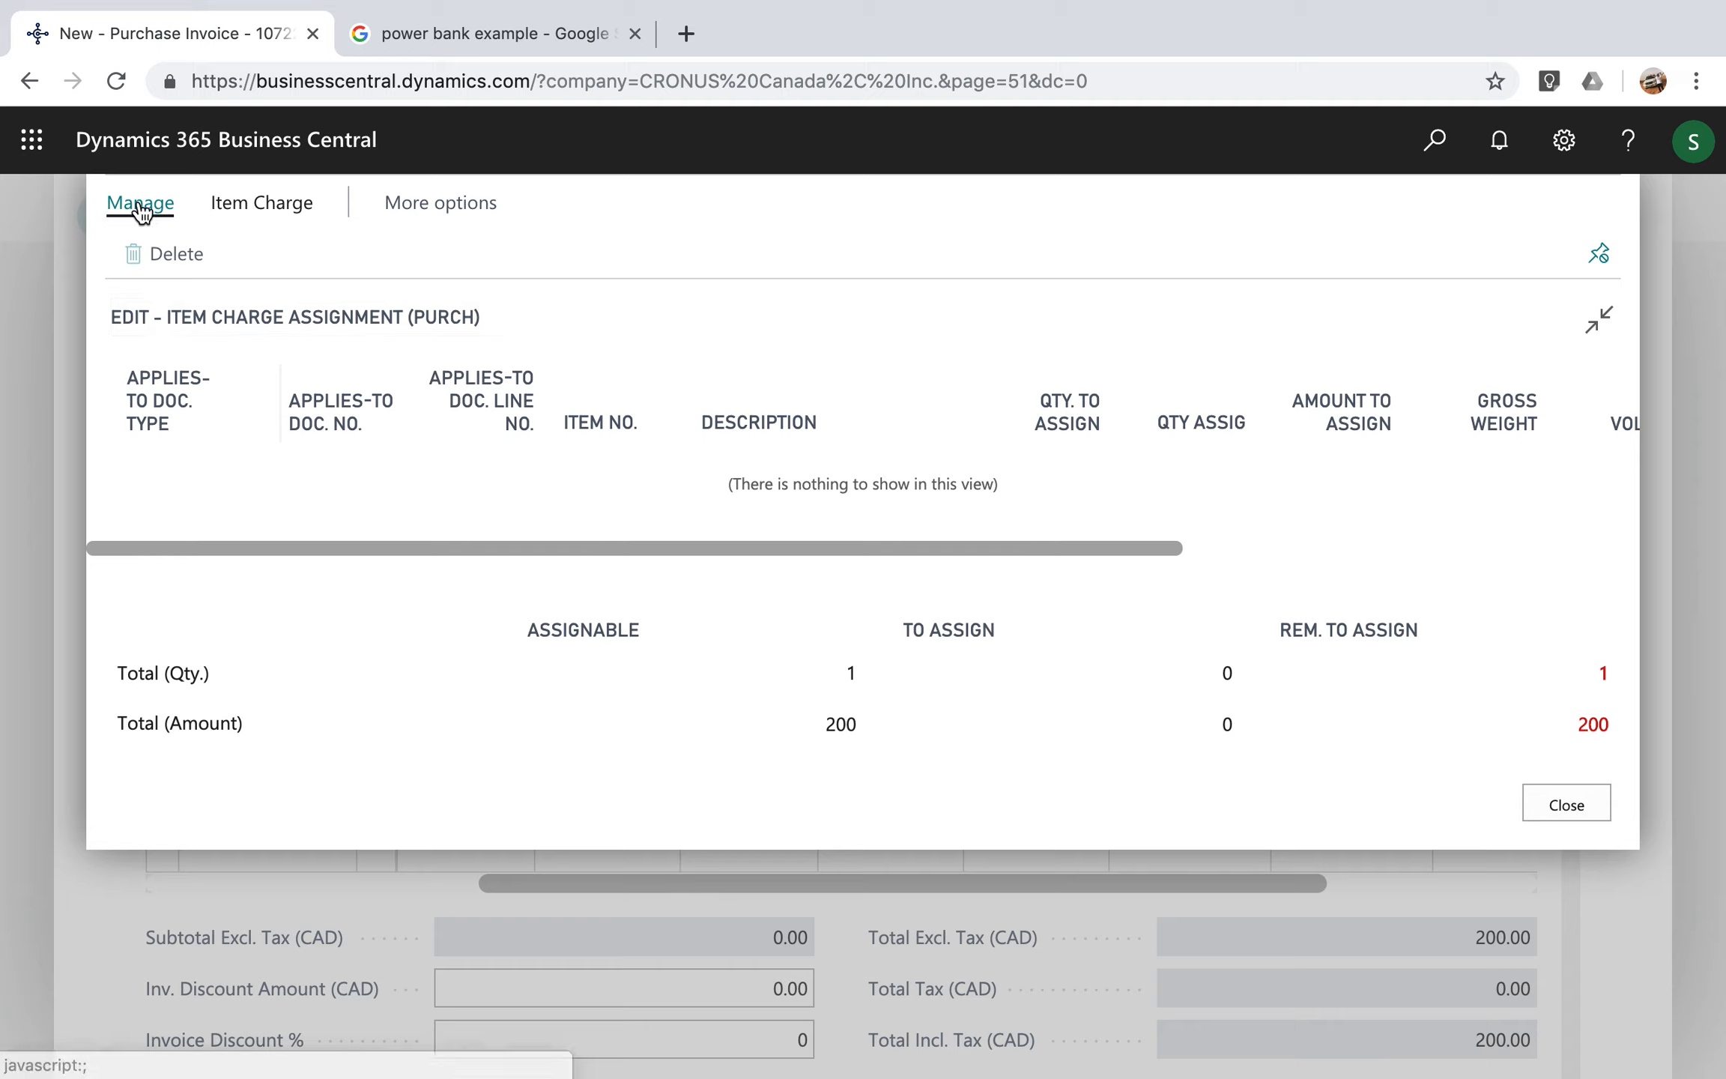
left_click(264, 210)
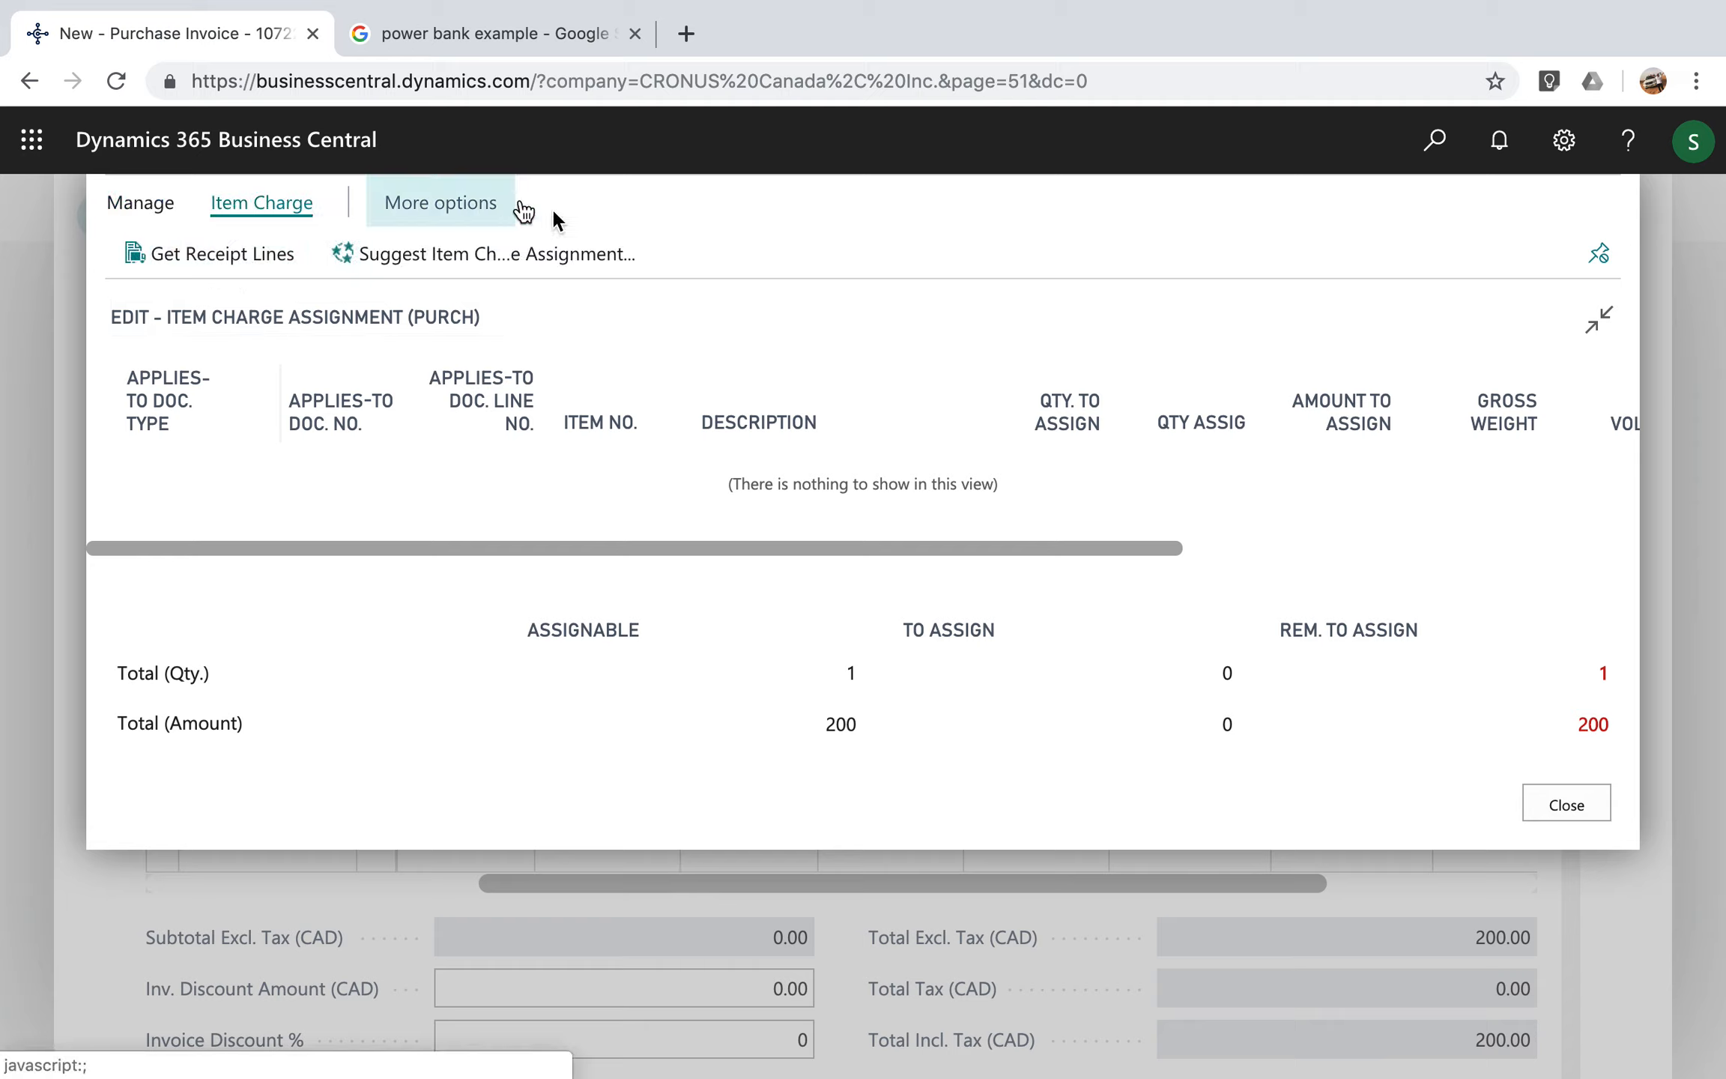
left_click(254, 261)
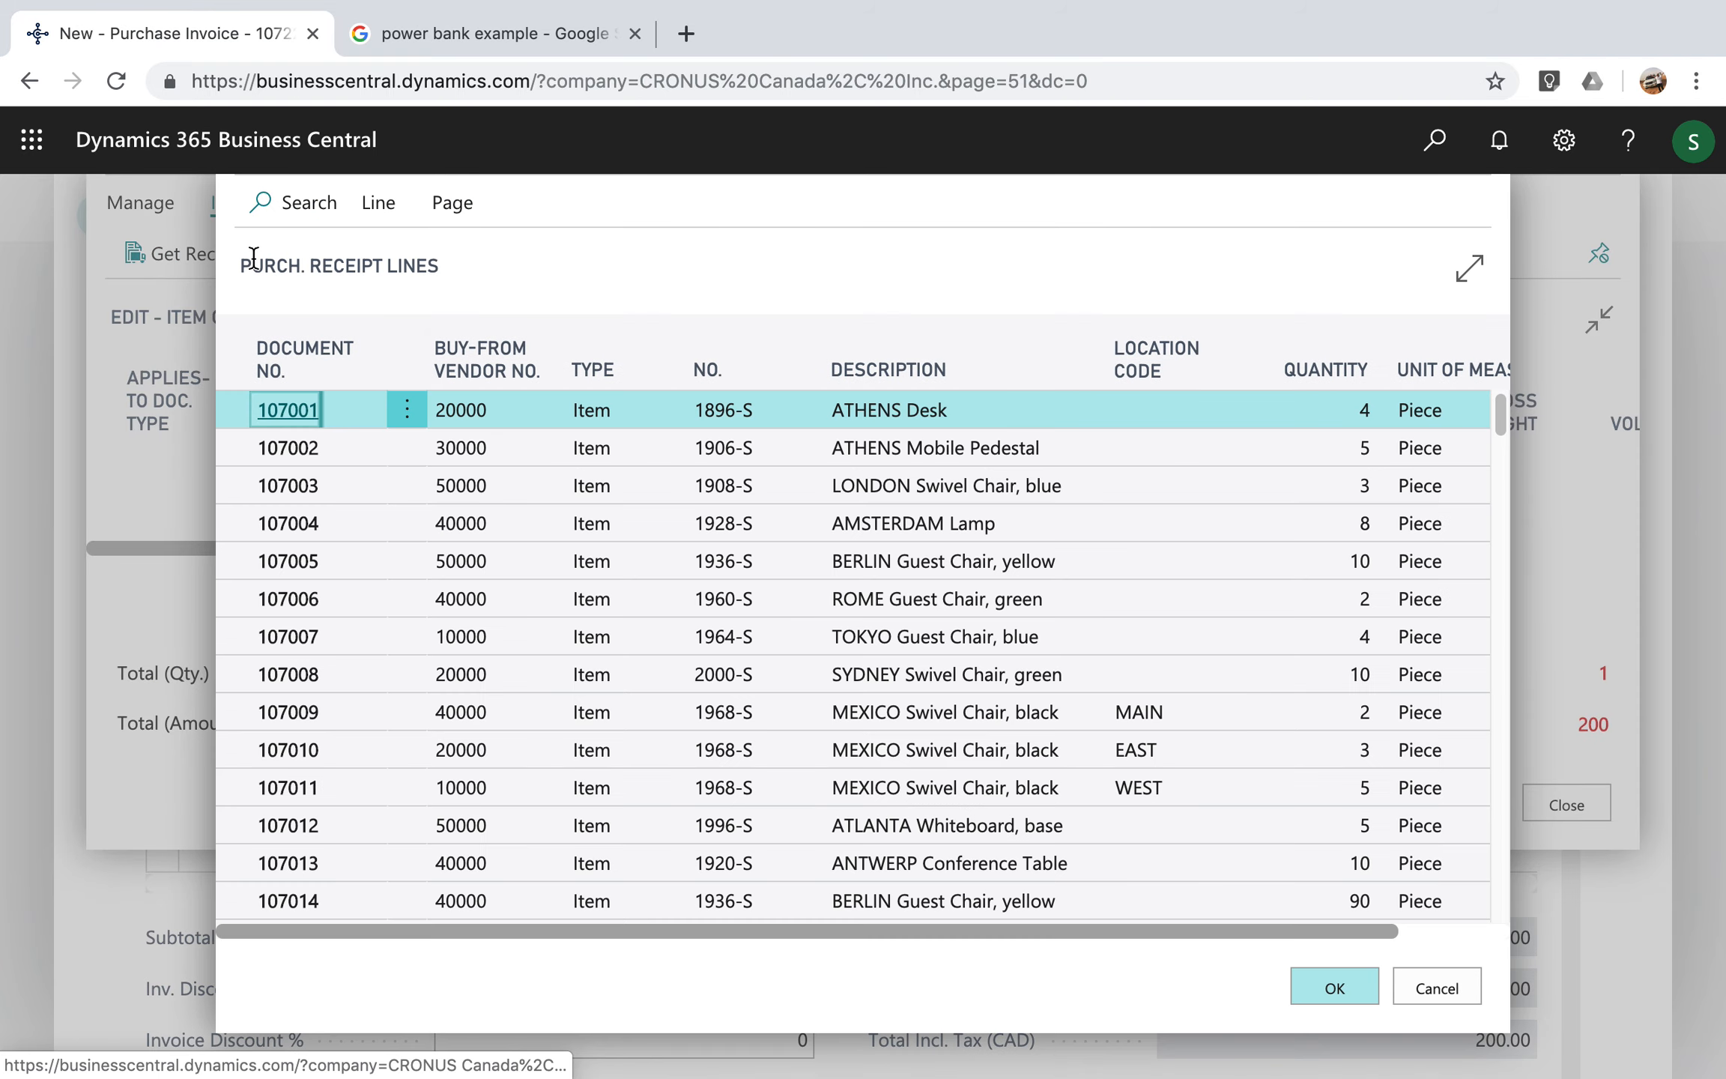
left_click(292, 202)
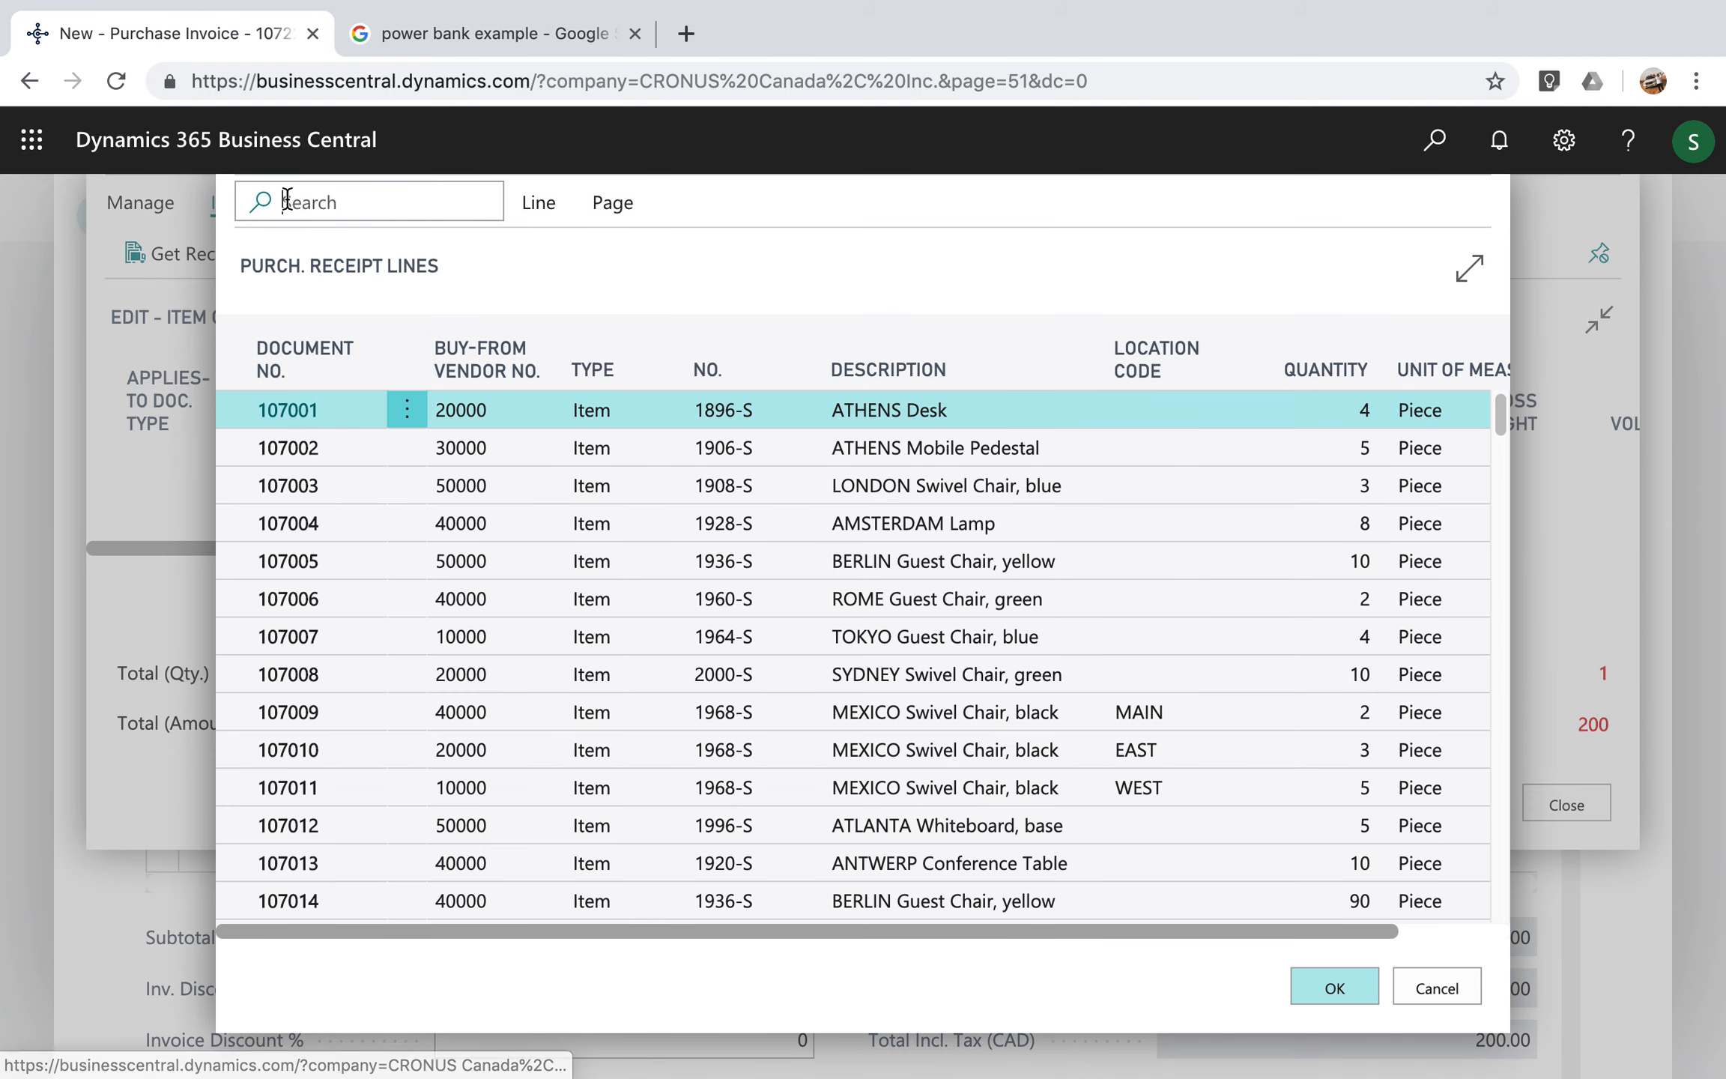
type("power bank")
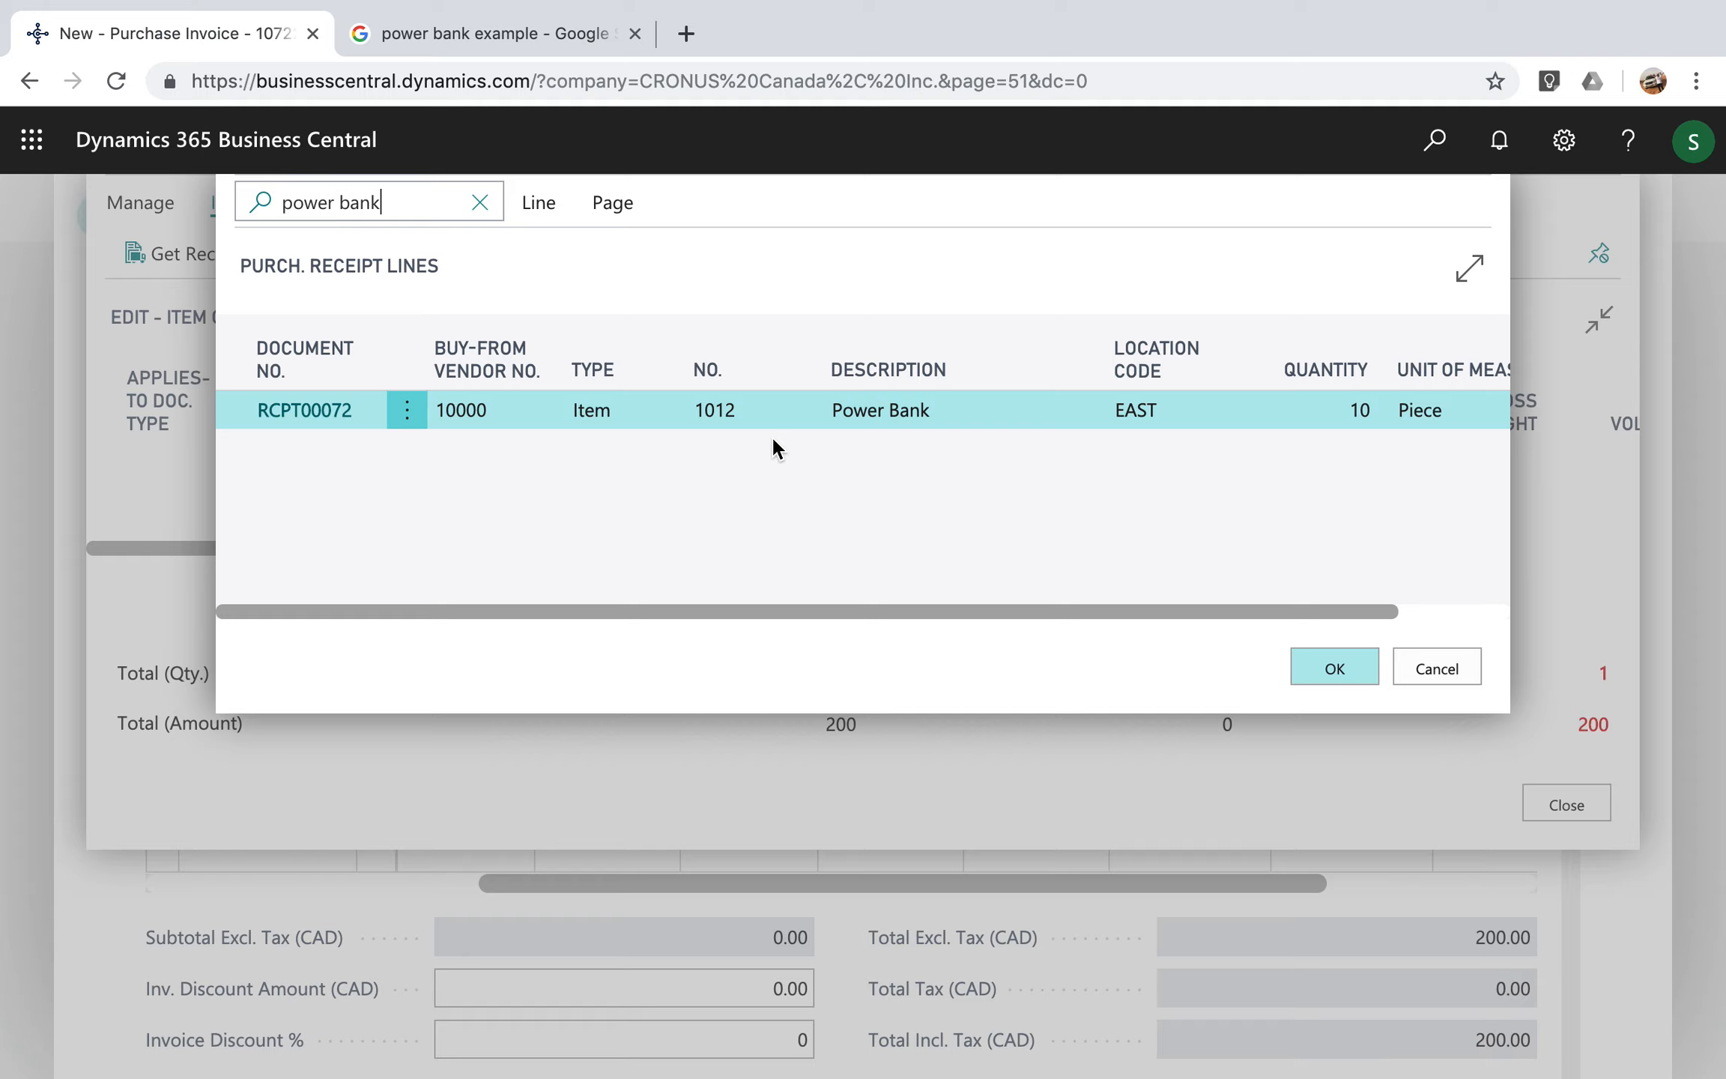
left_click(322, 419)
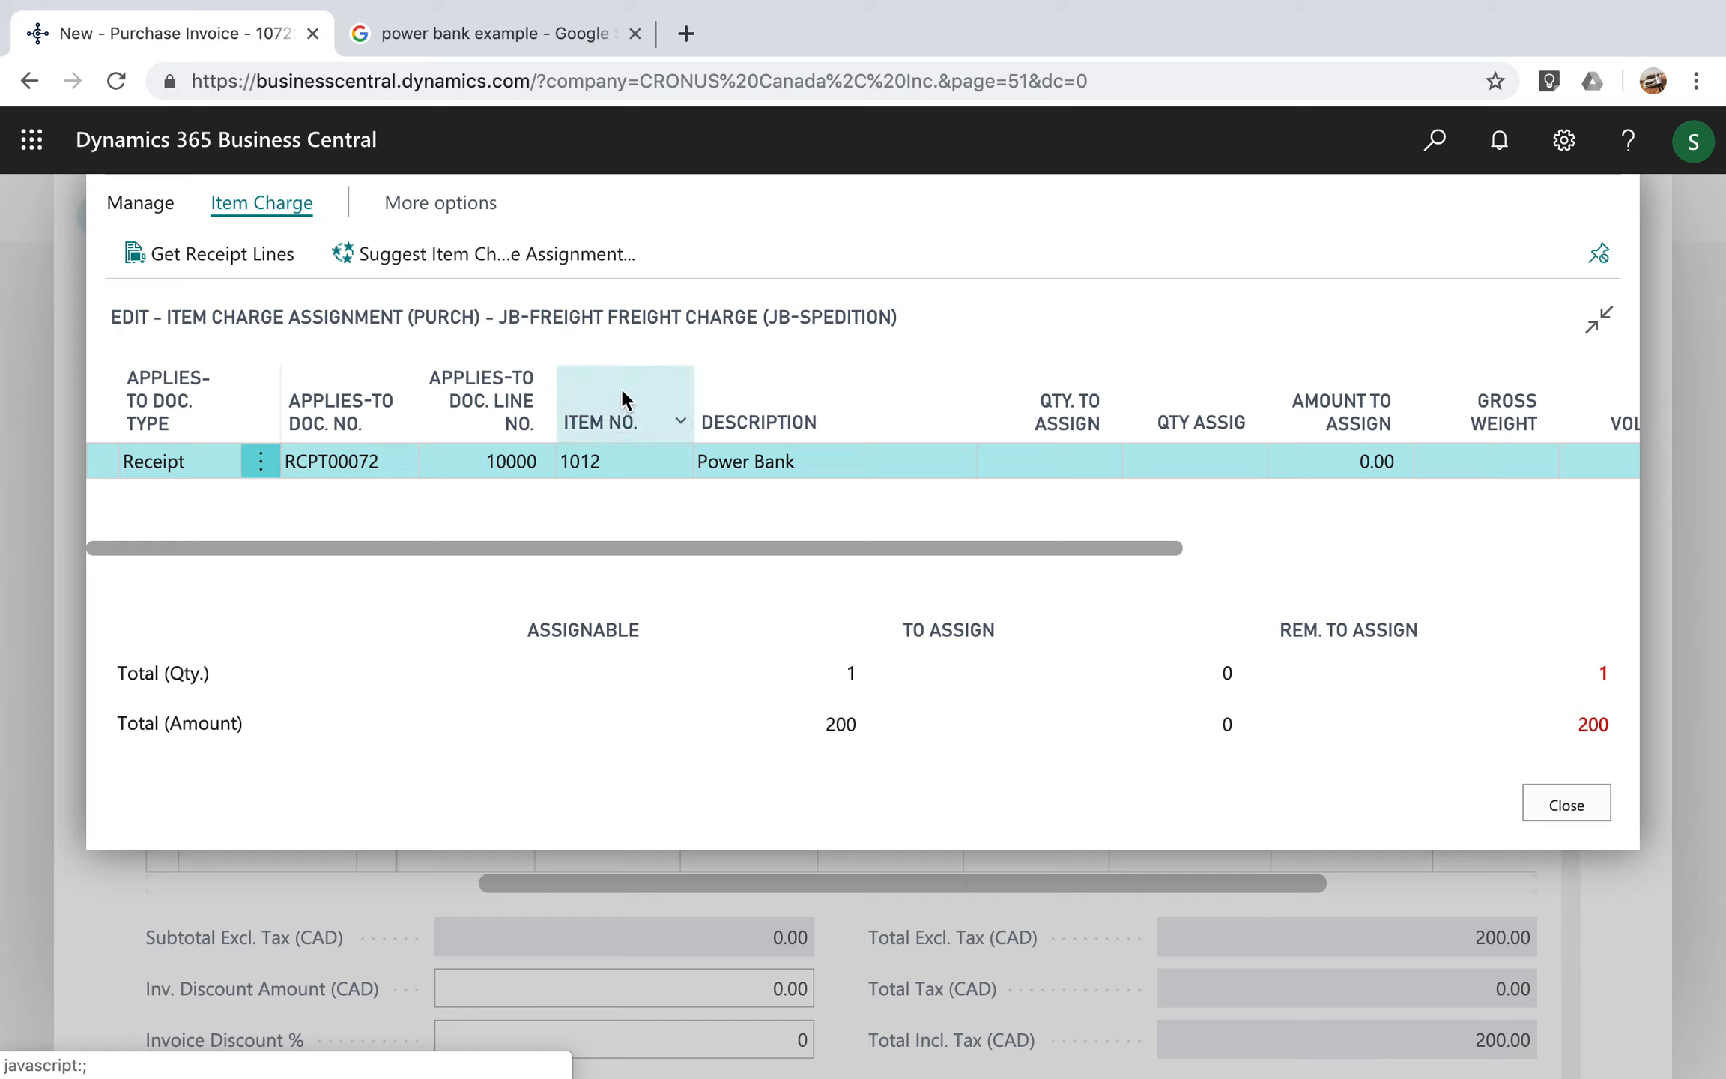
- Use Suggest Item Charge Assignment to assign the freight charge to the Power Bank receipt line, and close the assignment
left_click(698, 466)
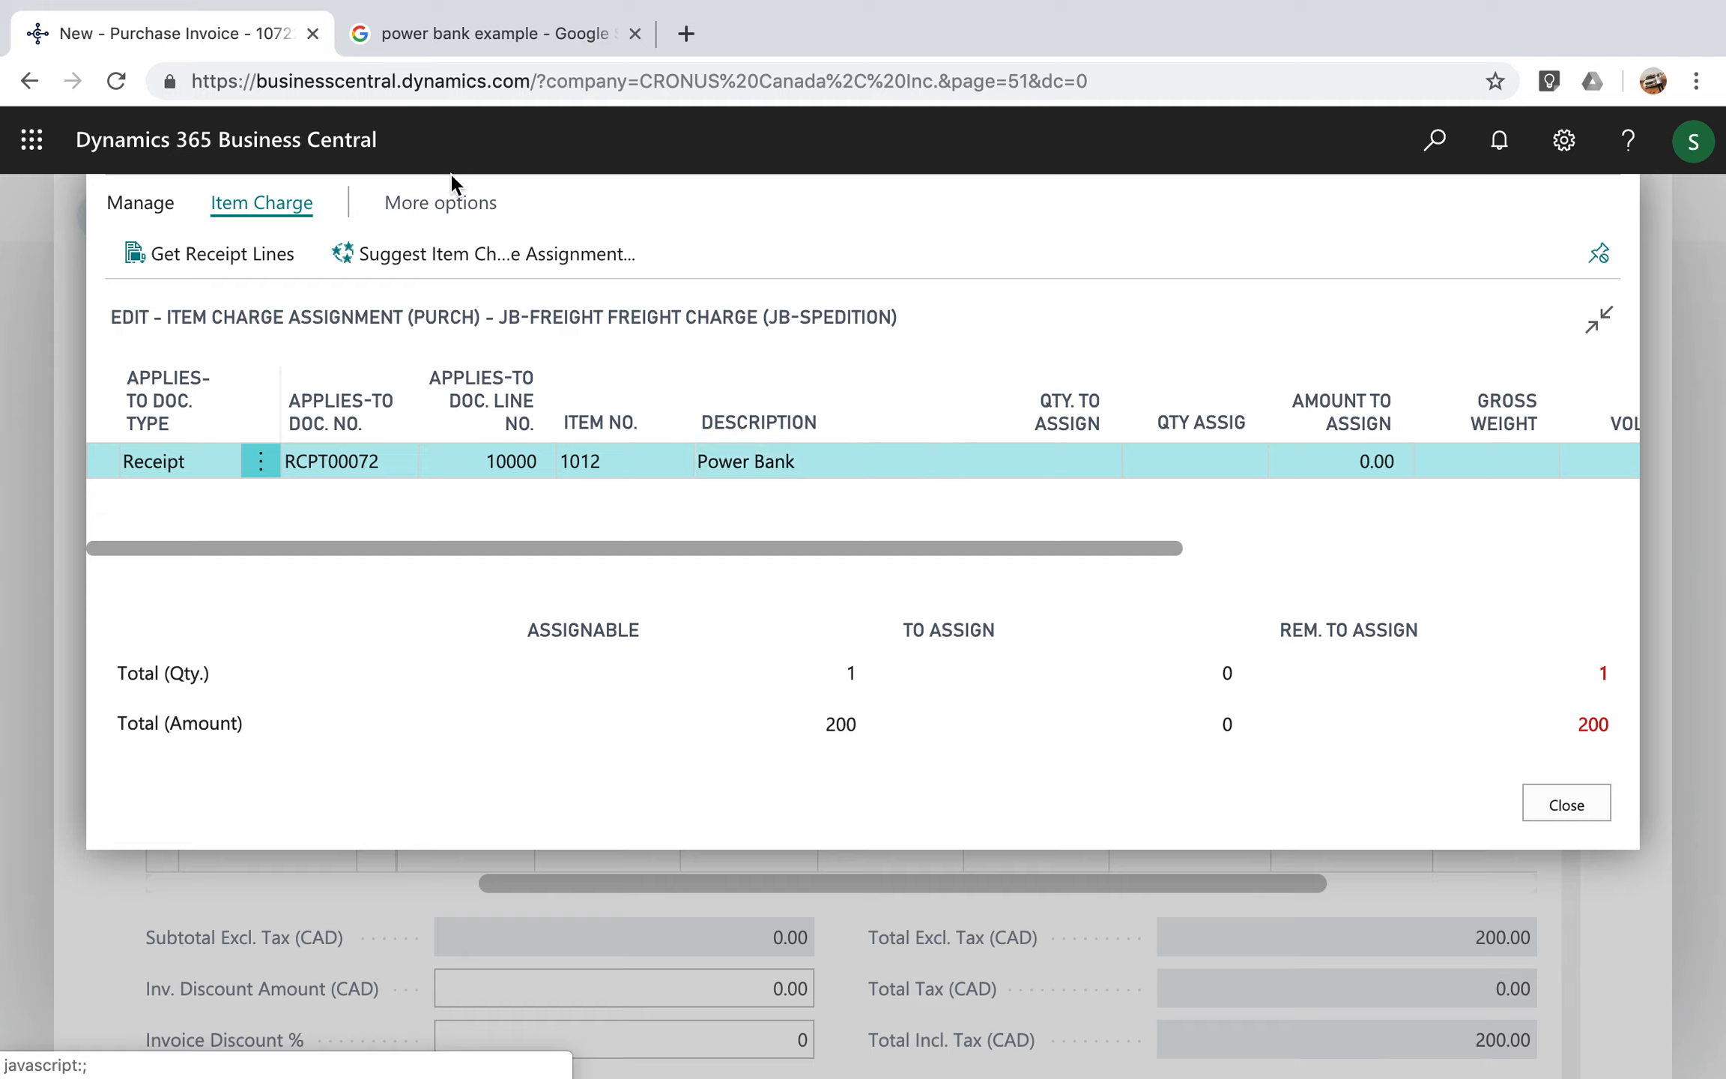
left_click(467, 267)
left_click(1566, 813)
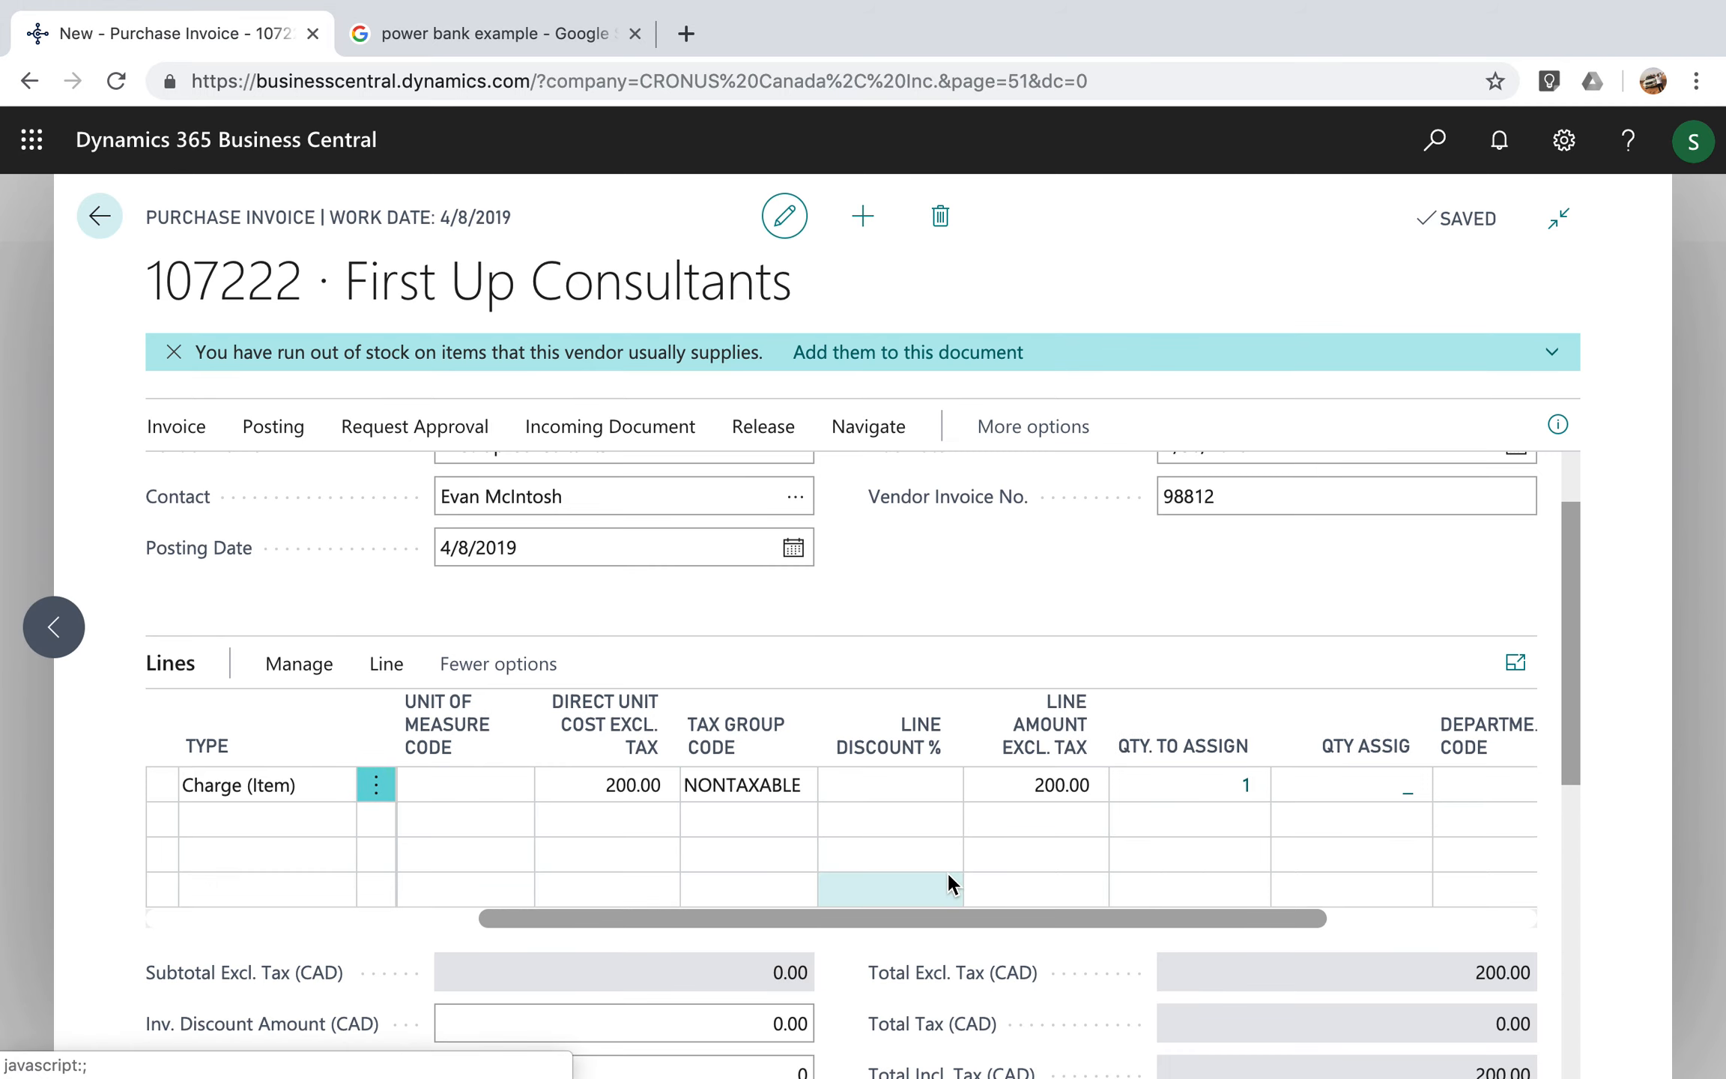
- Post the First Up Consultants freight invoice and decline to open the posted invoice
scroll(1236, 663, "up", 2)
scroll(1236, 659, "down", 3)
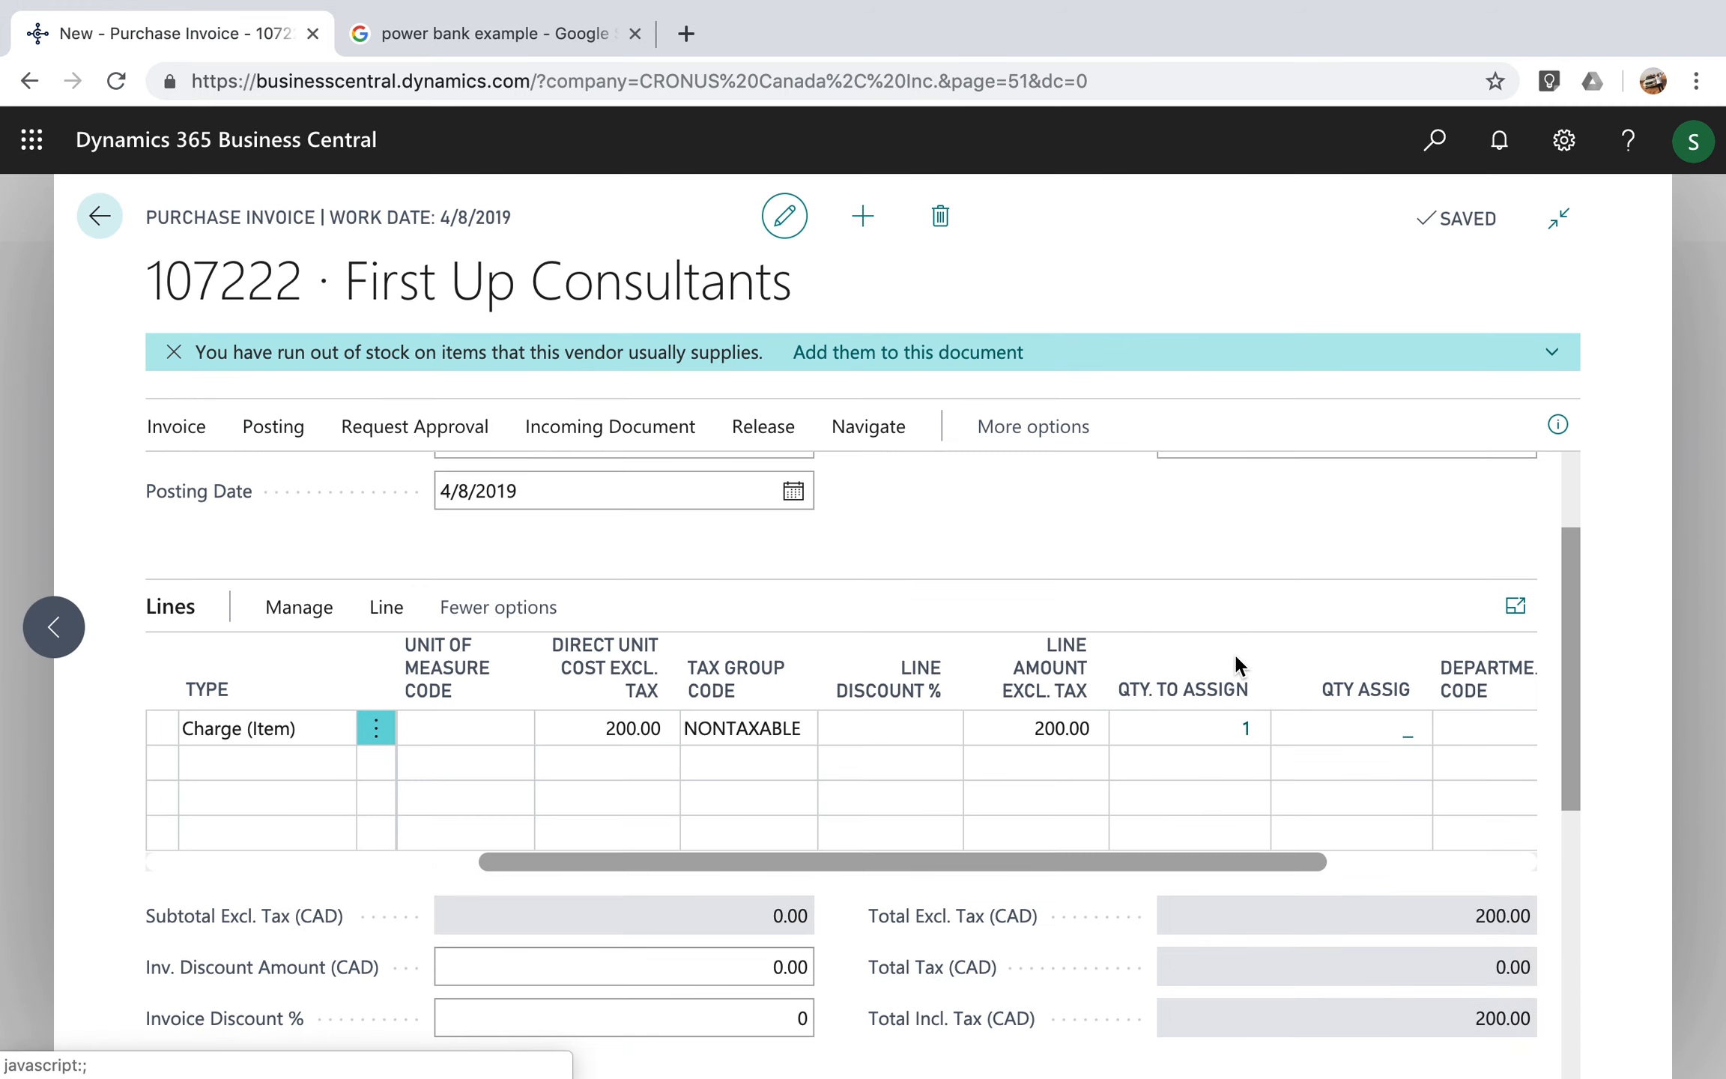
left_click(273, 438)
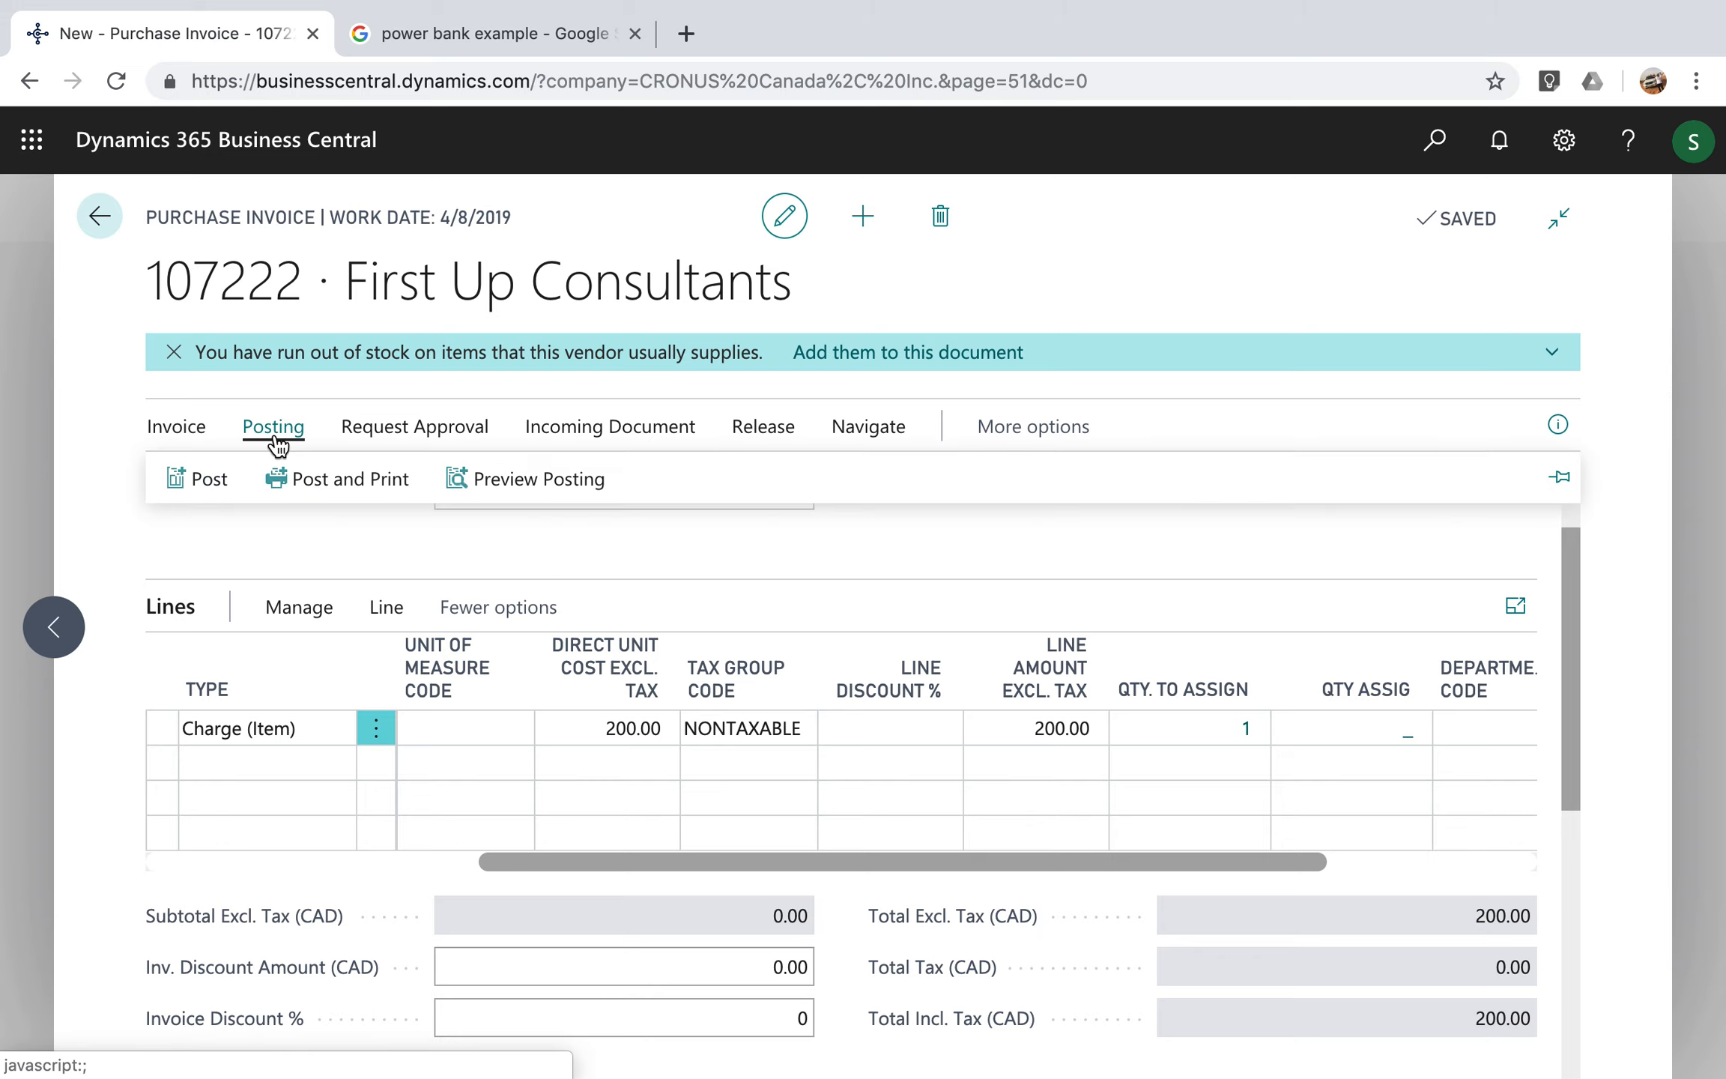
left_click(204, 479)
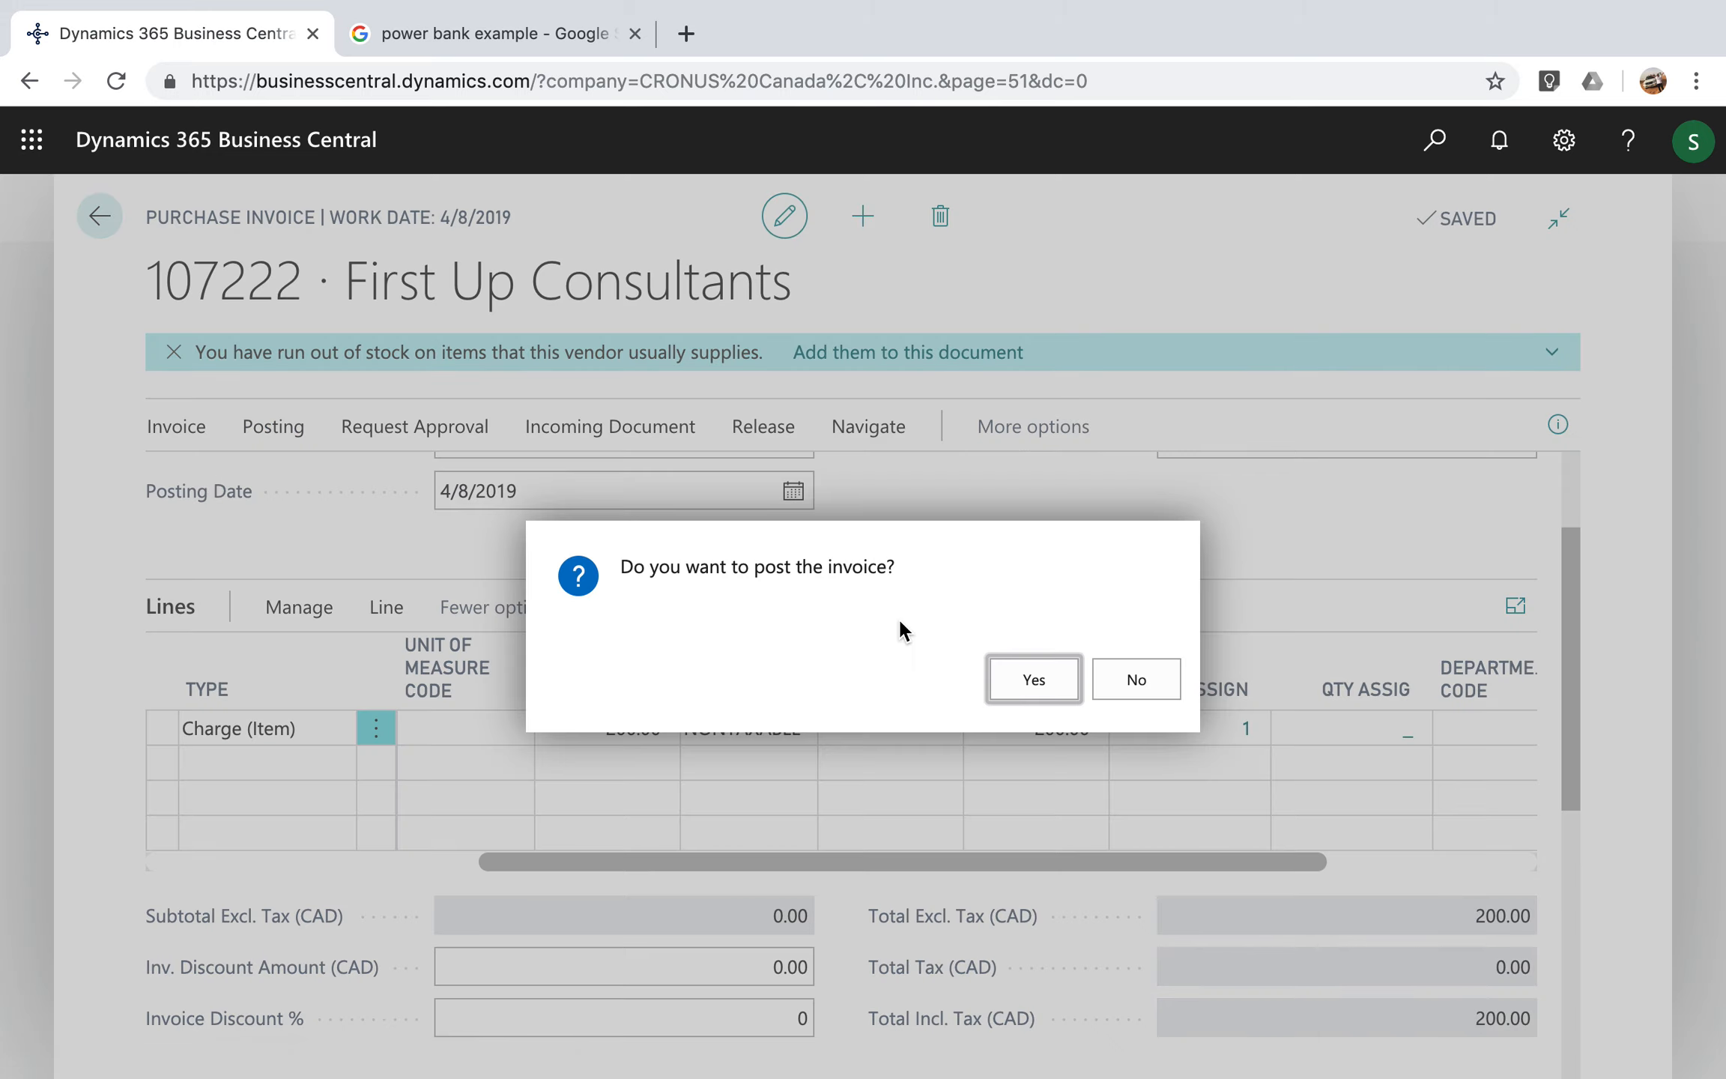
left_click(1053, 681)
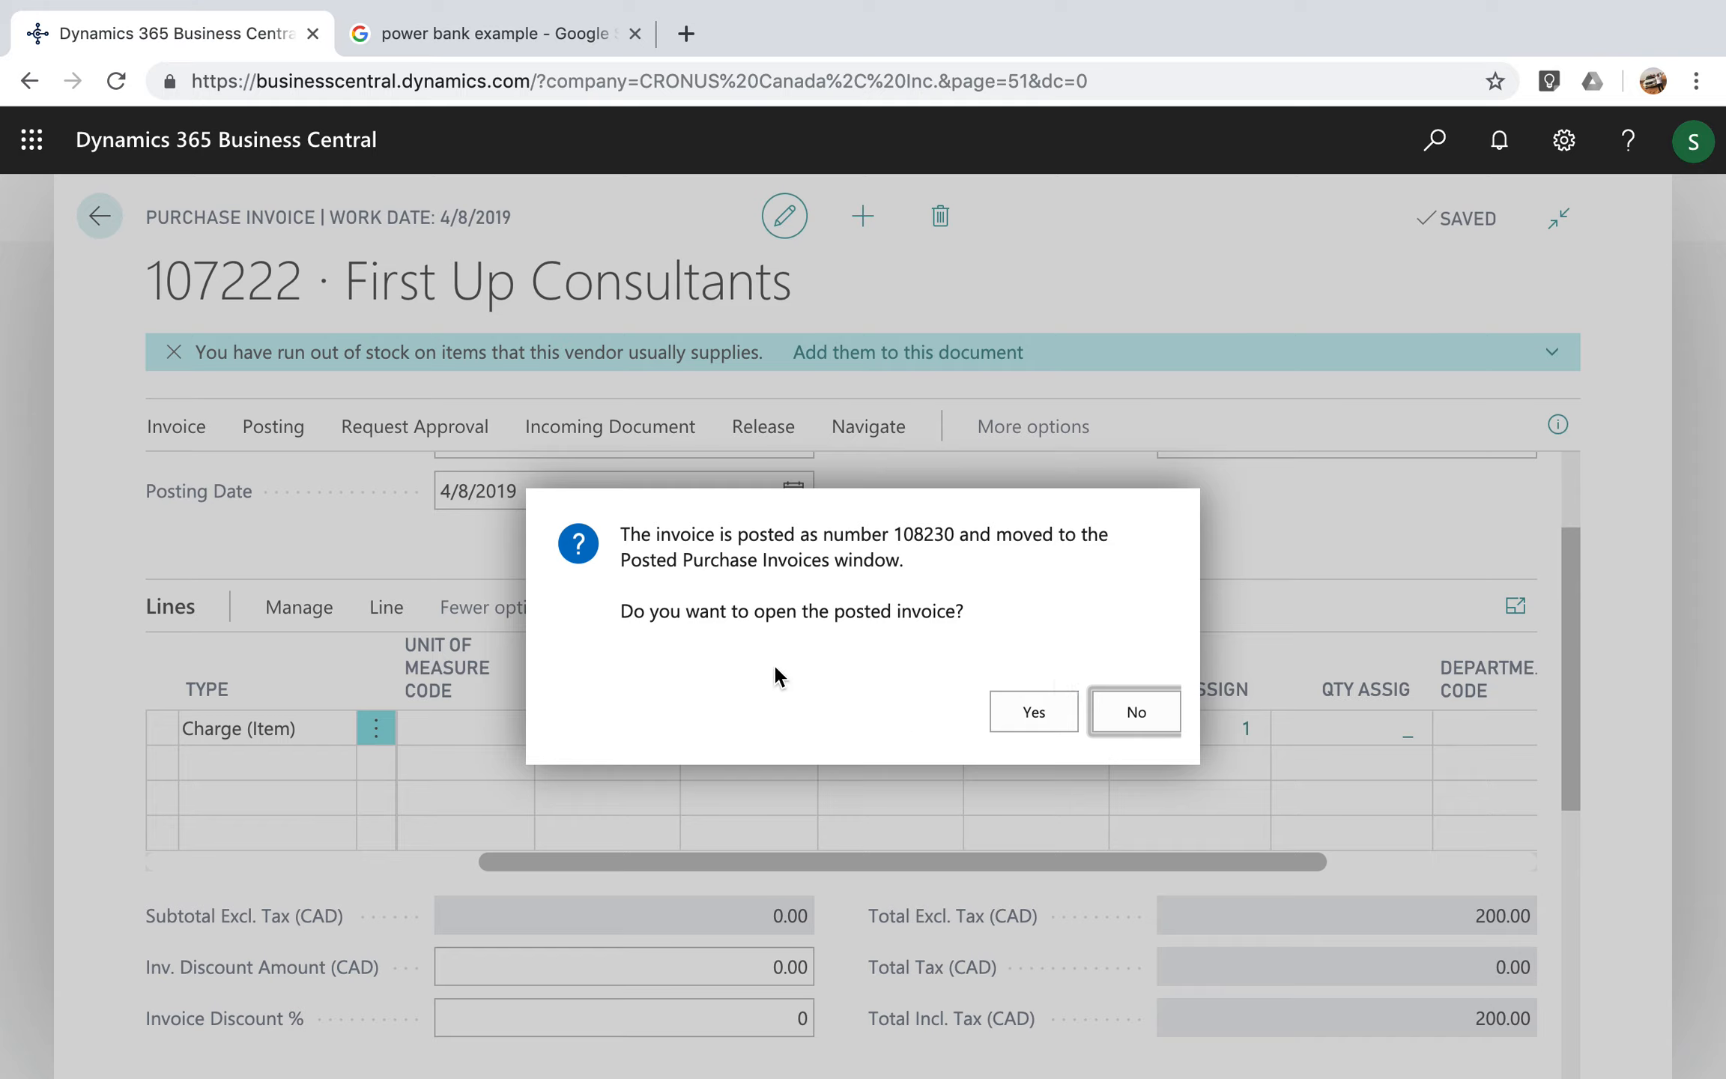
left_click(1167, 715)
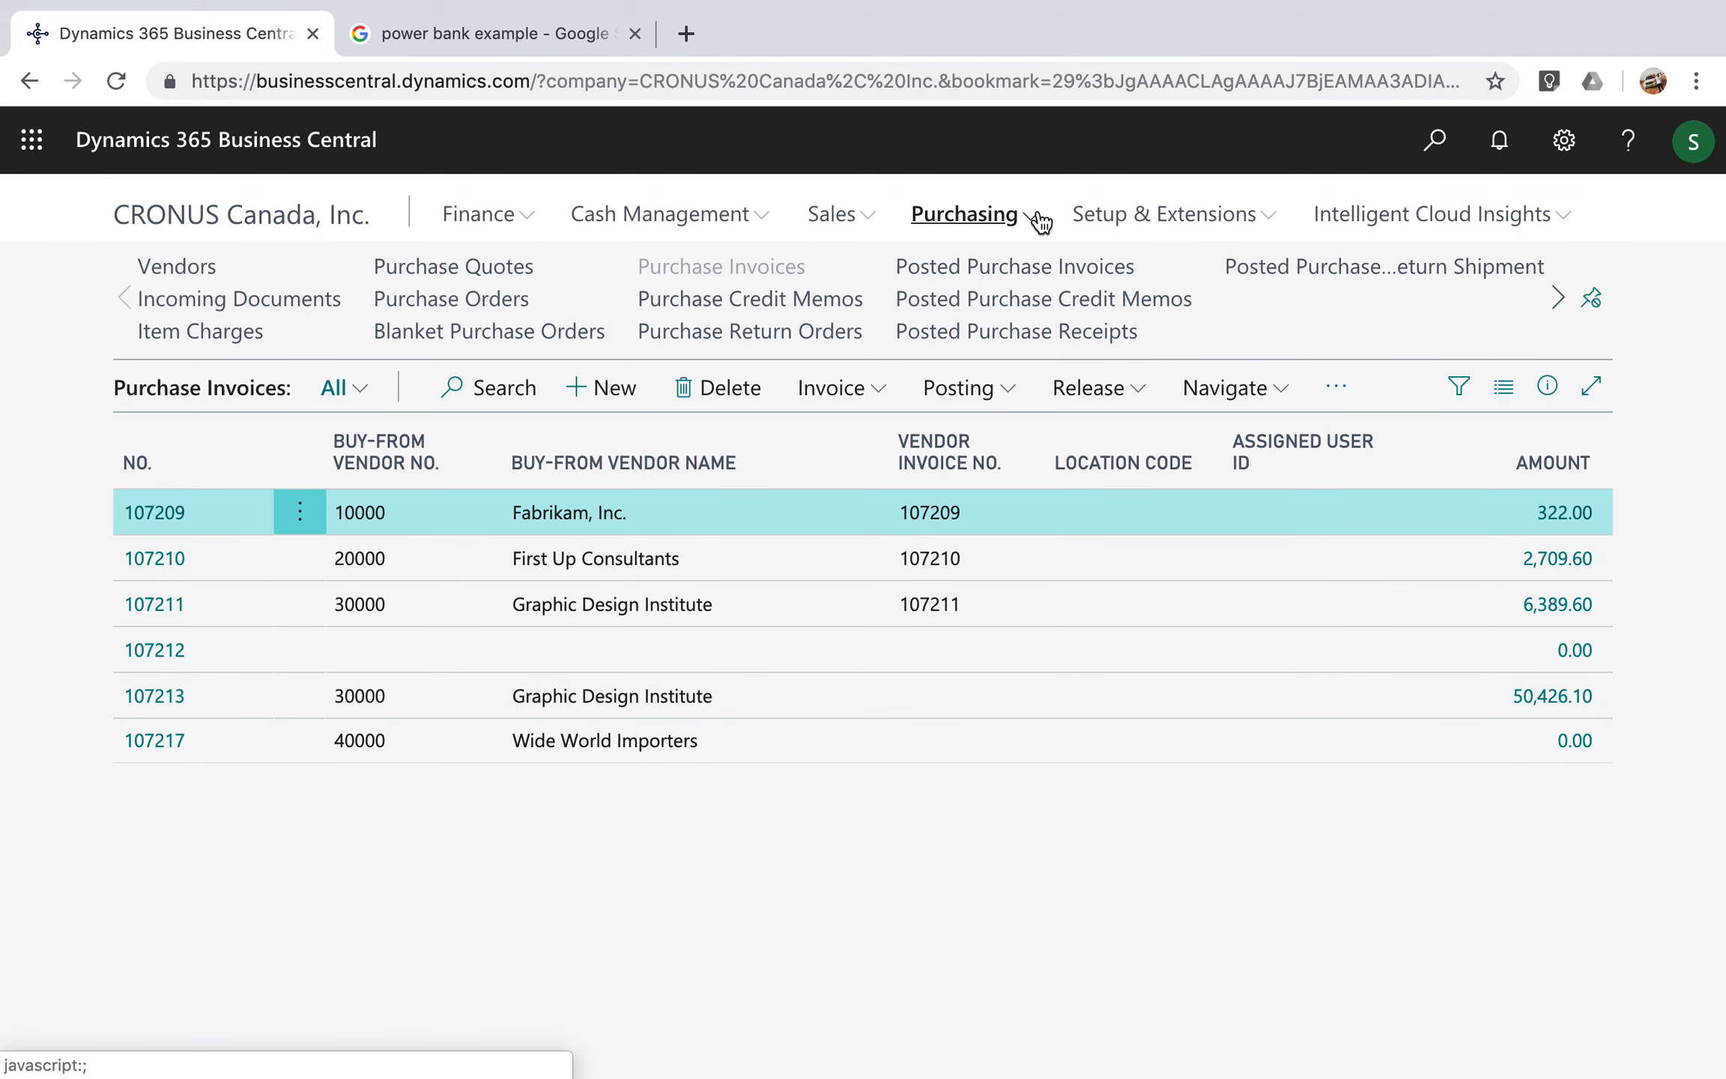
- Open Fabrikam, Inc.'s purchase order for the Power Banks and post it with the Invoice option, declining to open the posted invoice
left_click(450, 300)
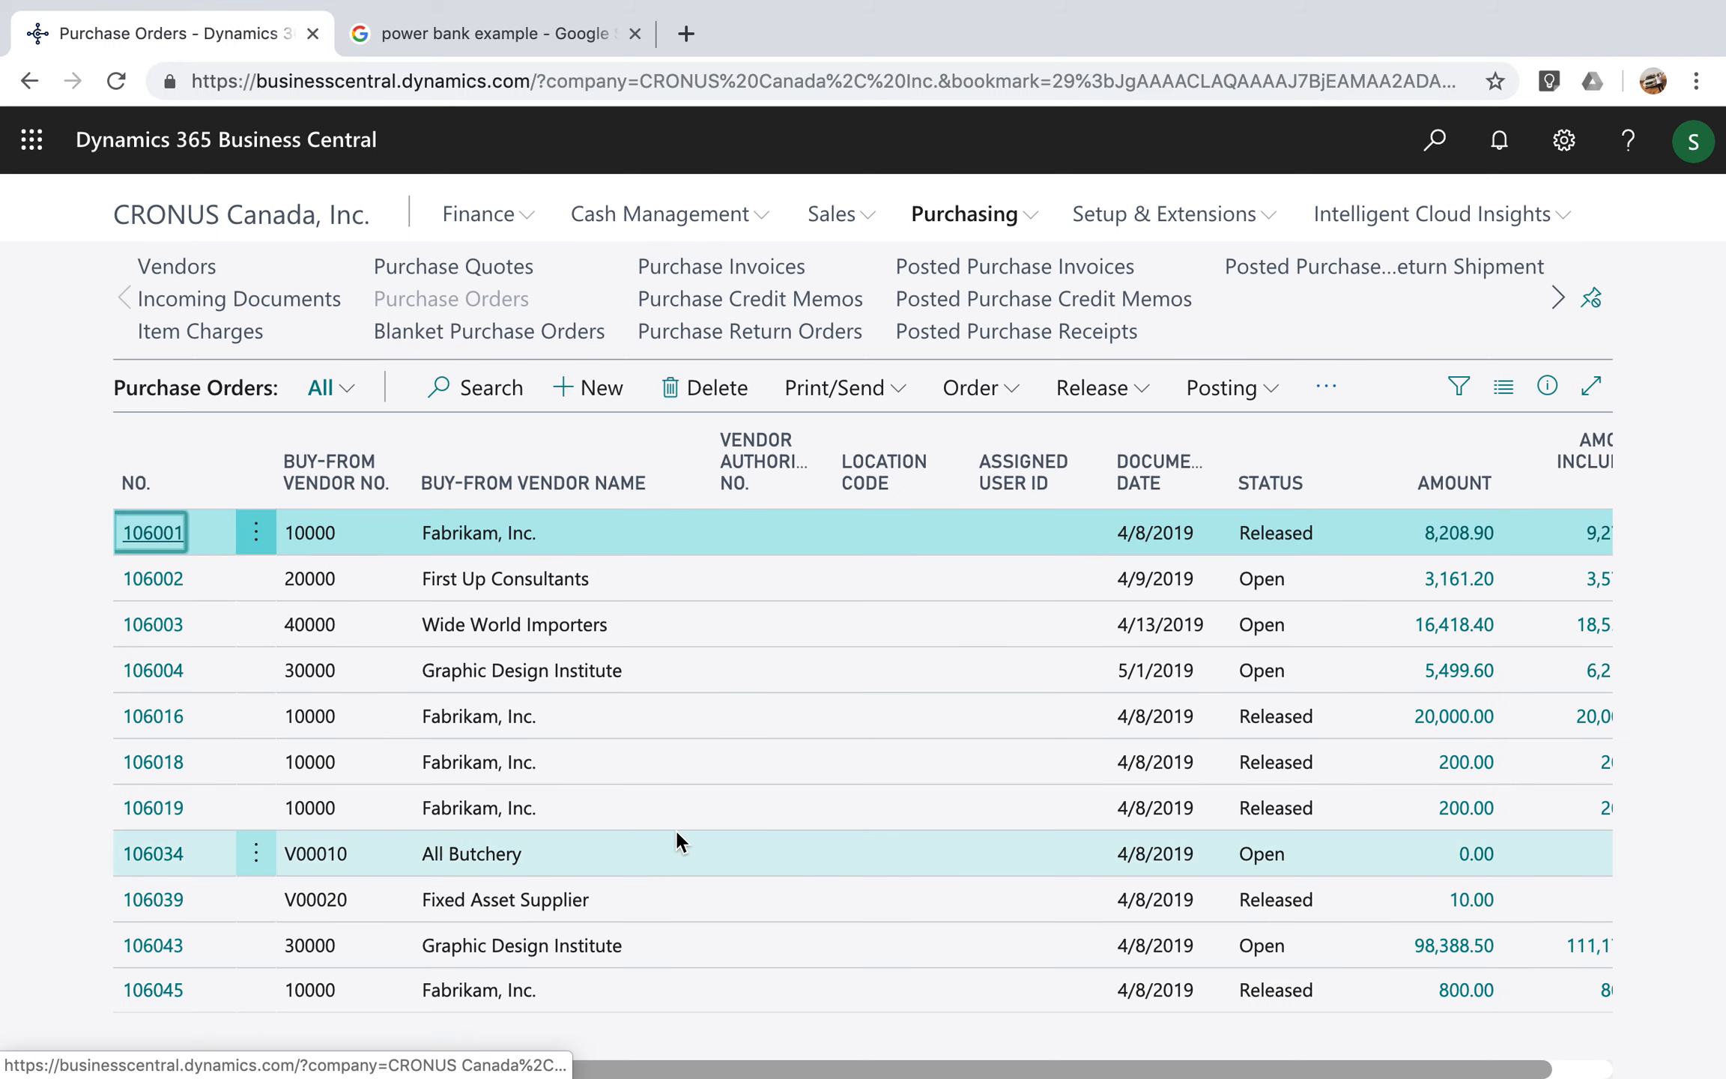
left_click(155, 989)
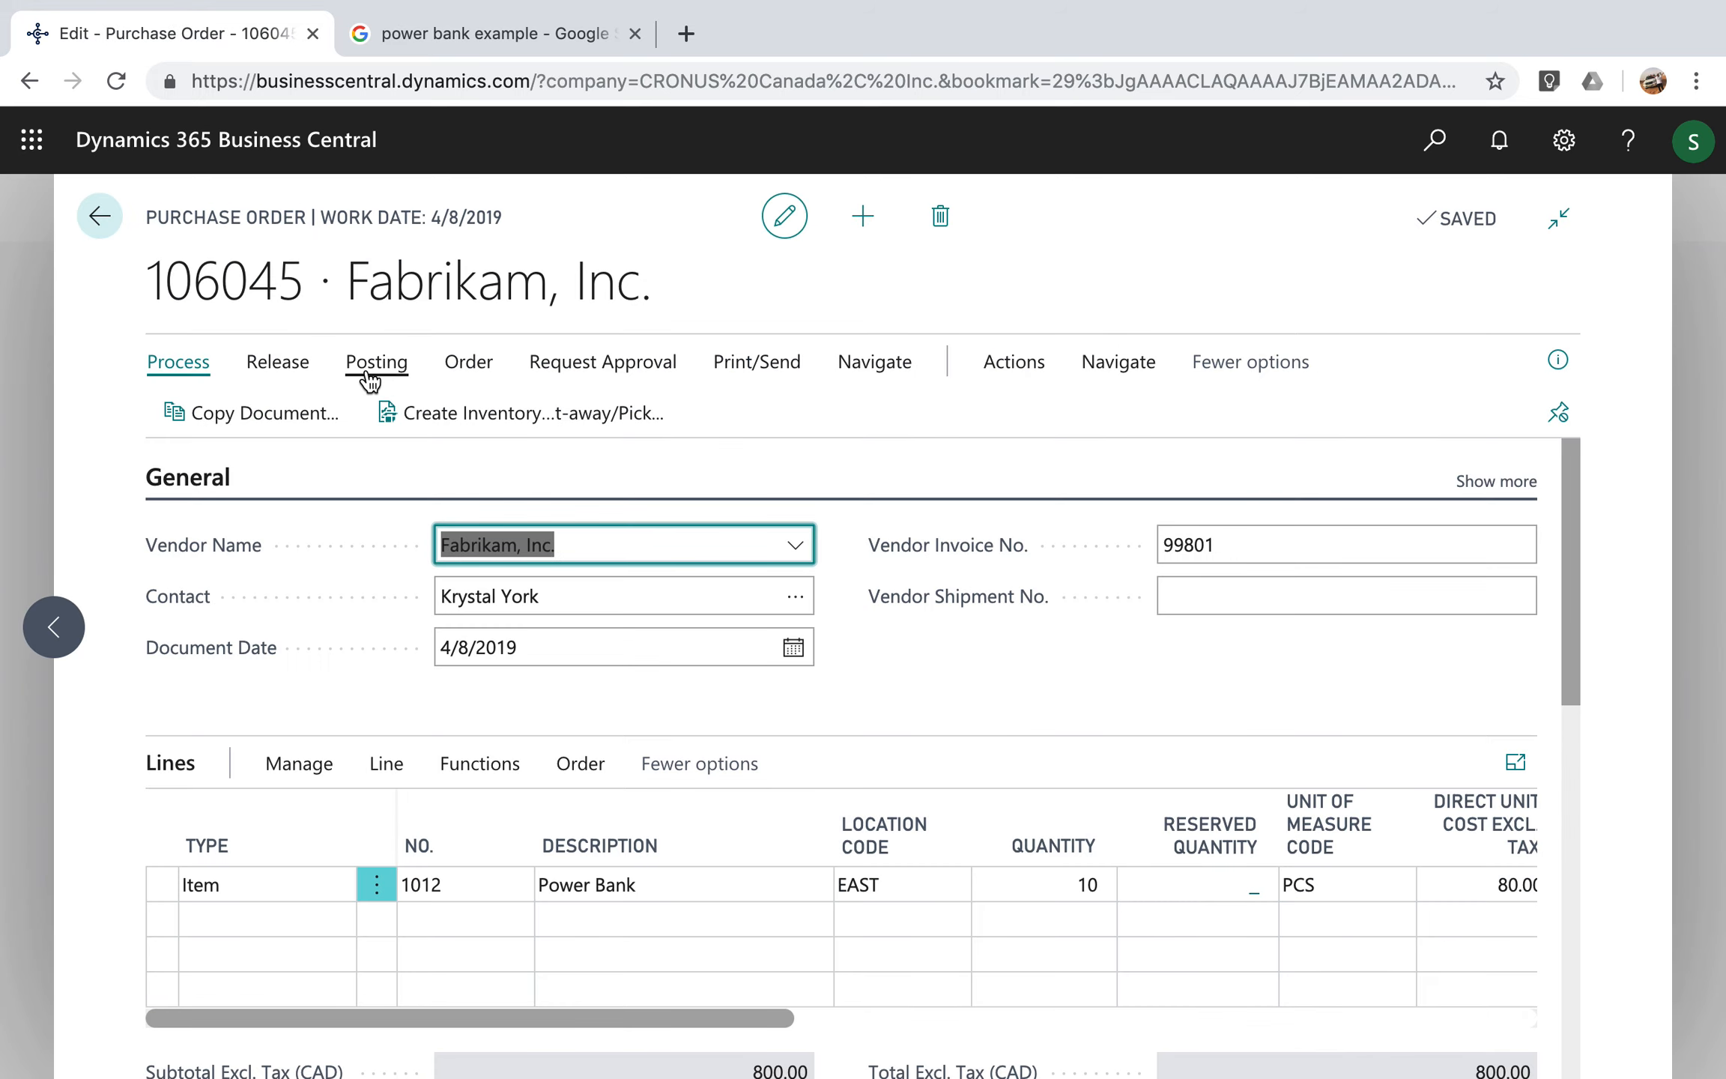
left_click(370, 374)
left_click(214, 413)
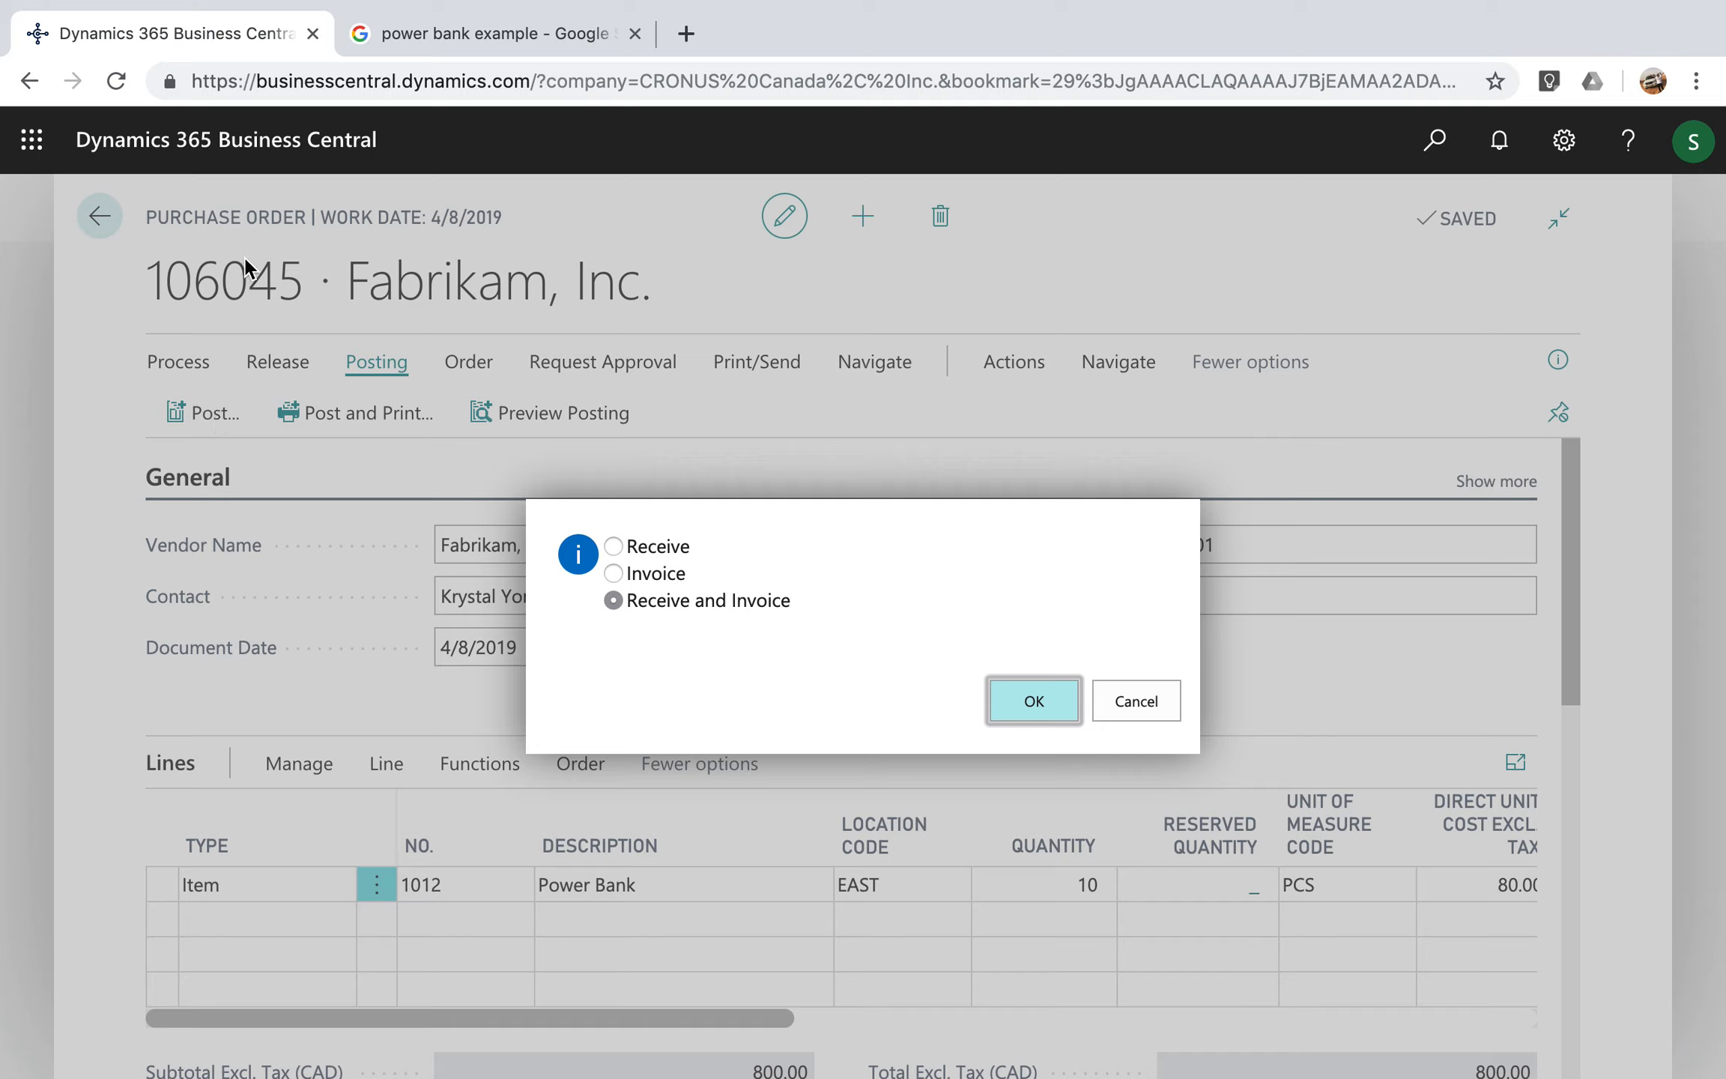
left_click(622, 595)
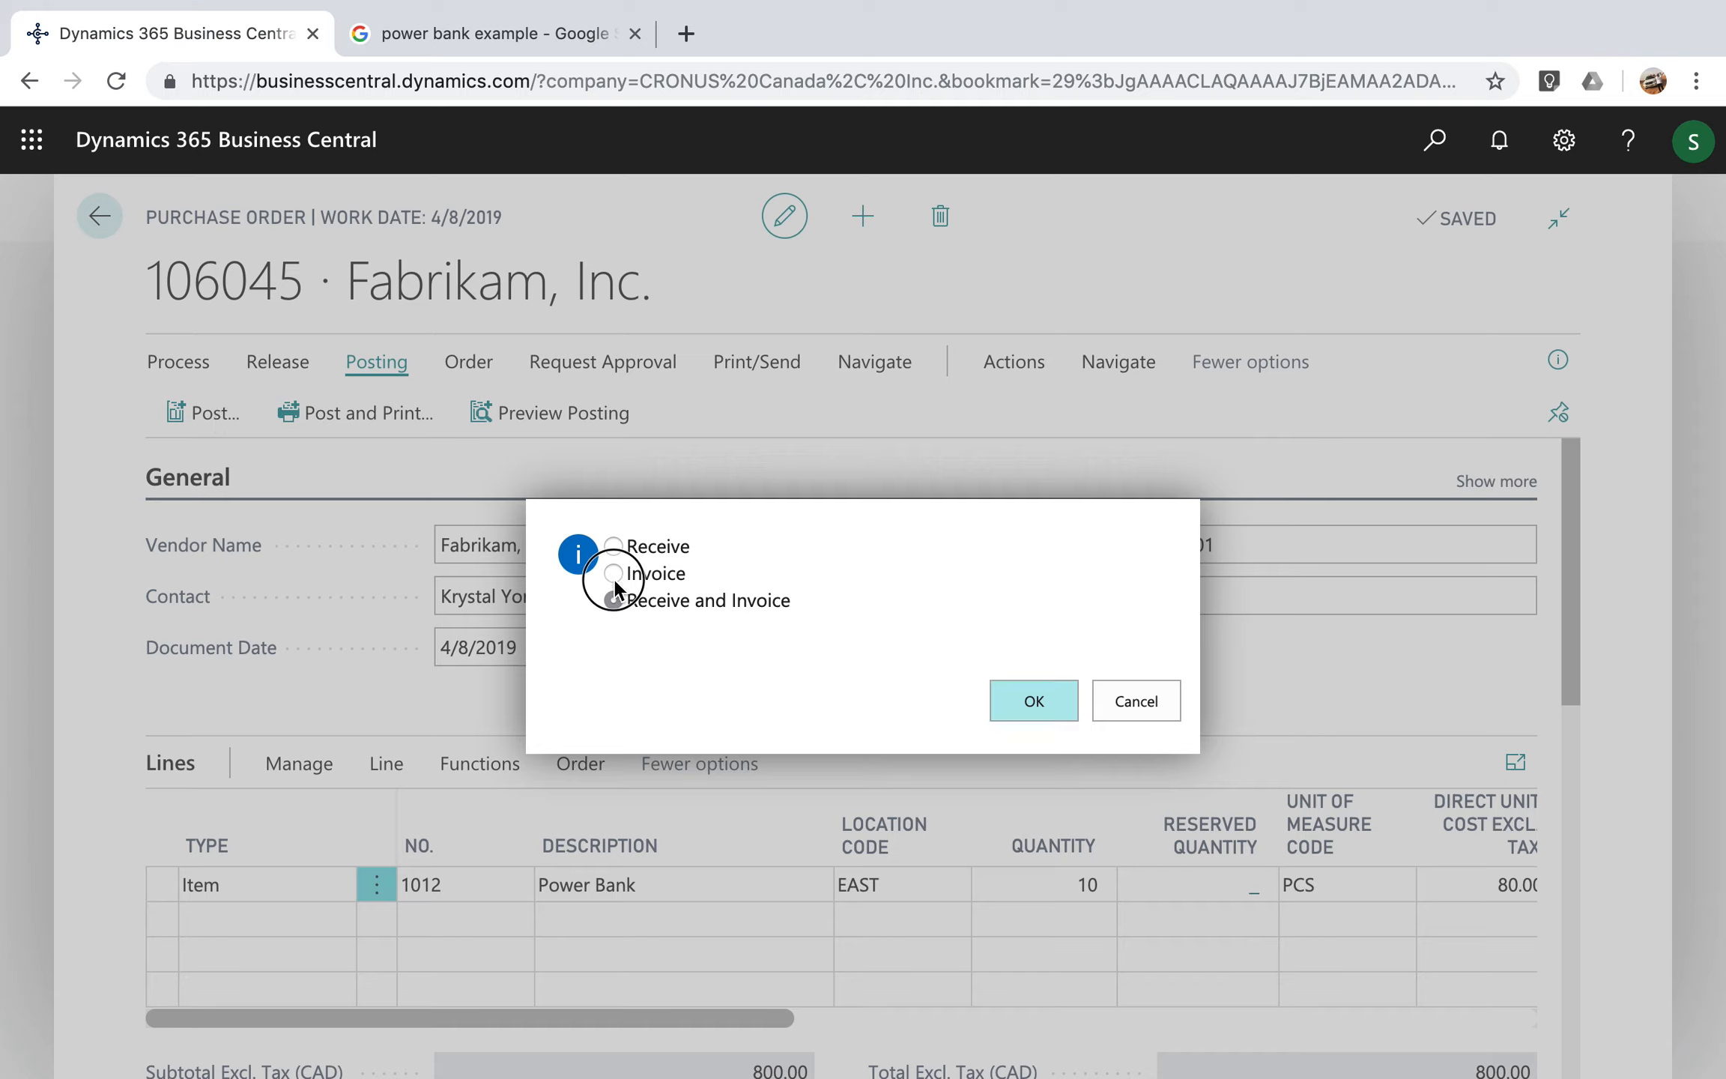
left_click(613, 573)
left_click(1034, 698)
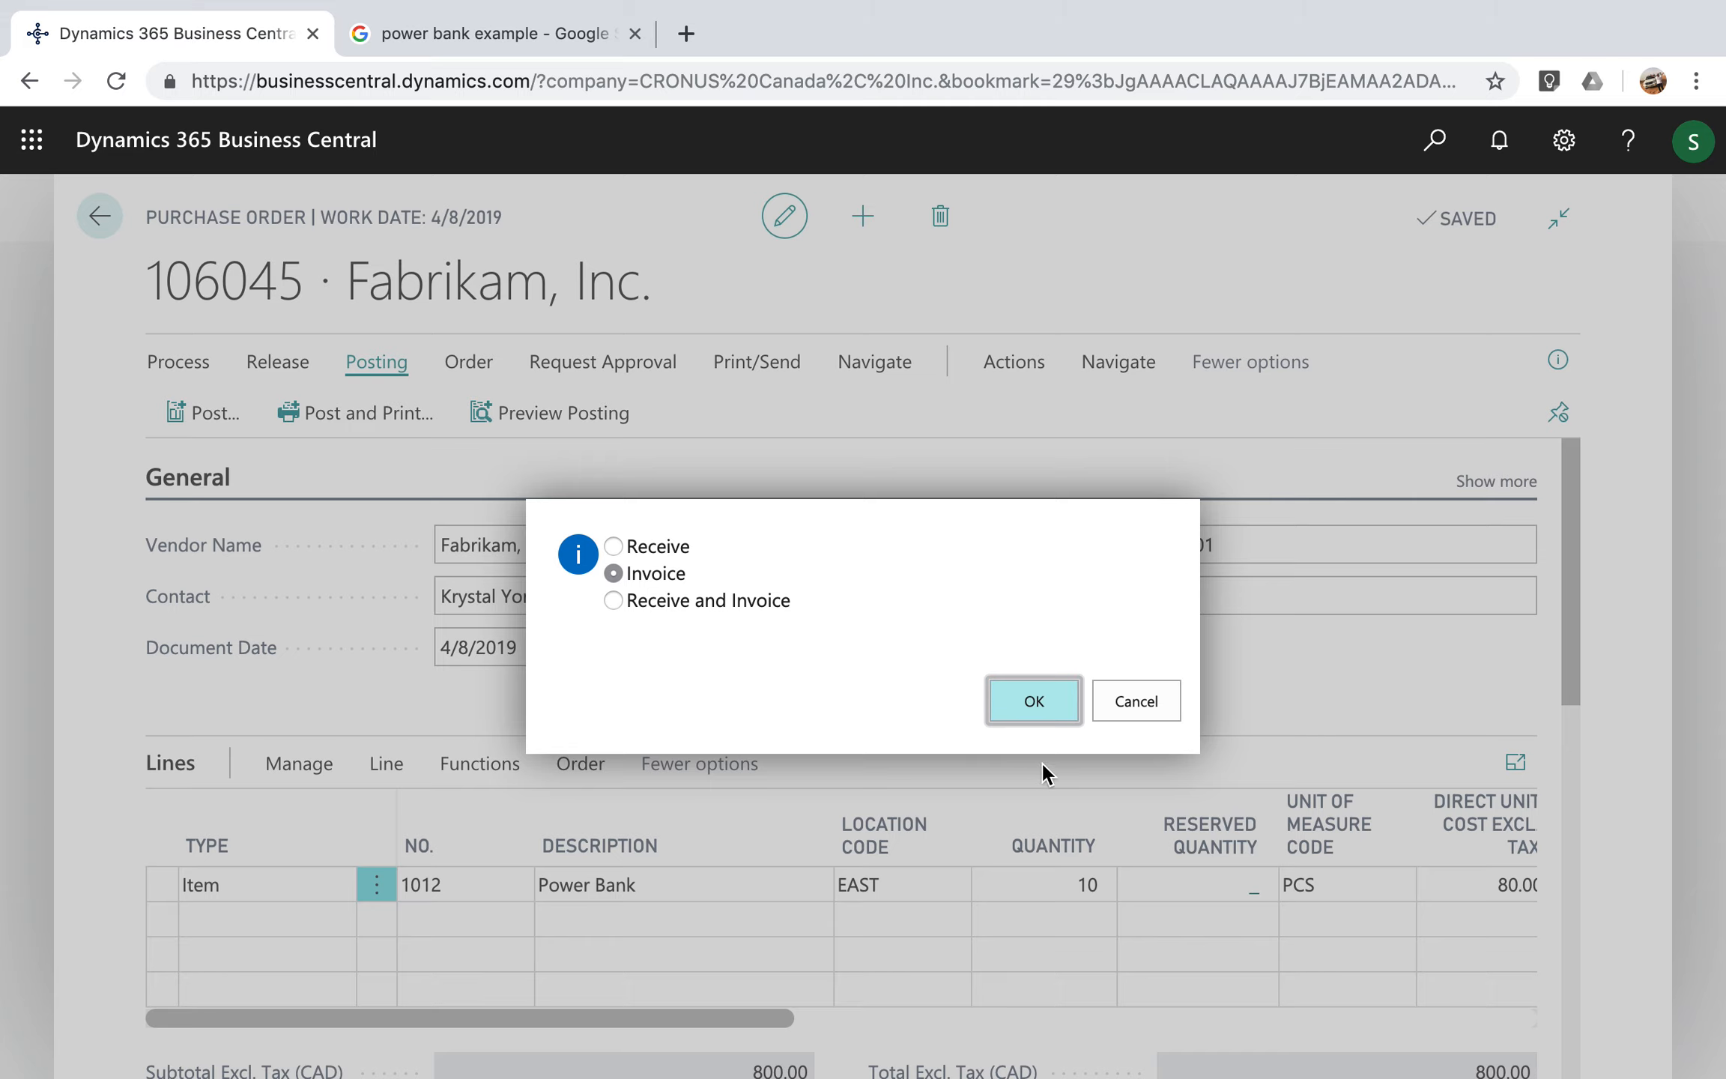
left_click(1020, 704)
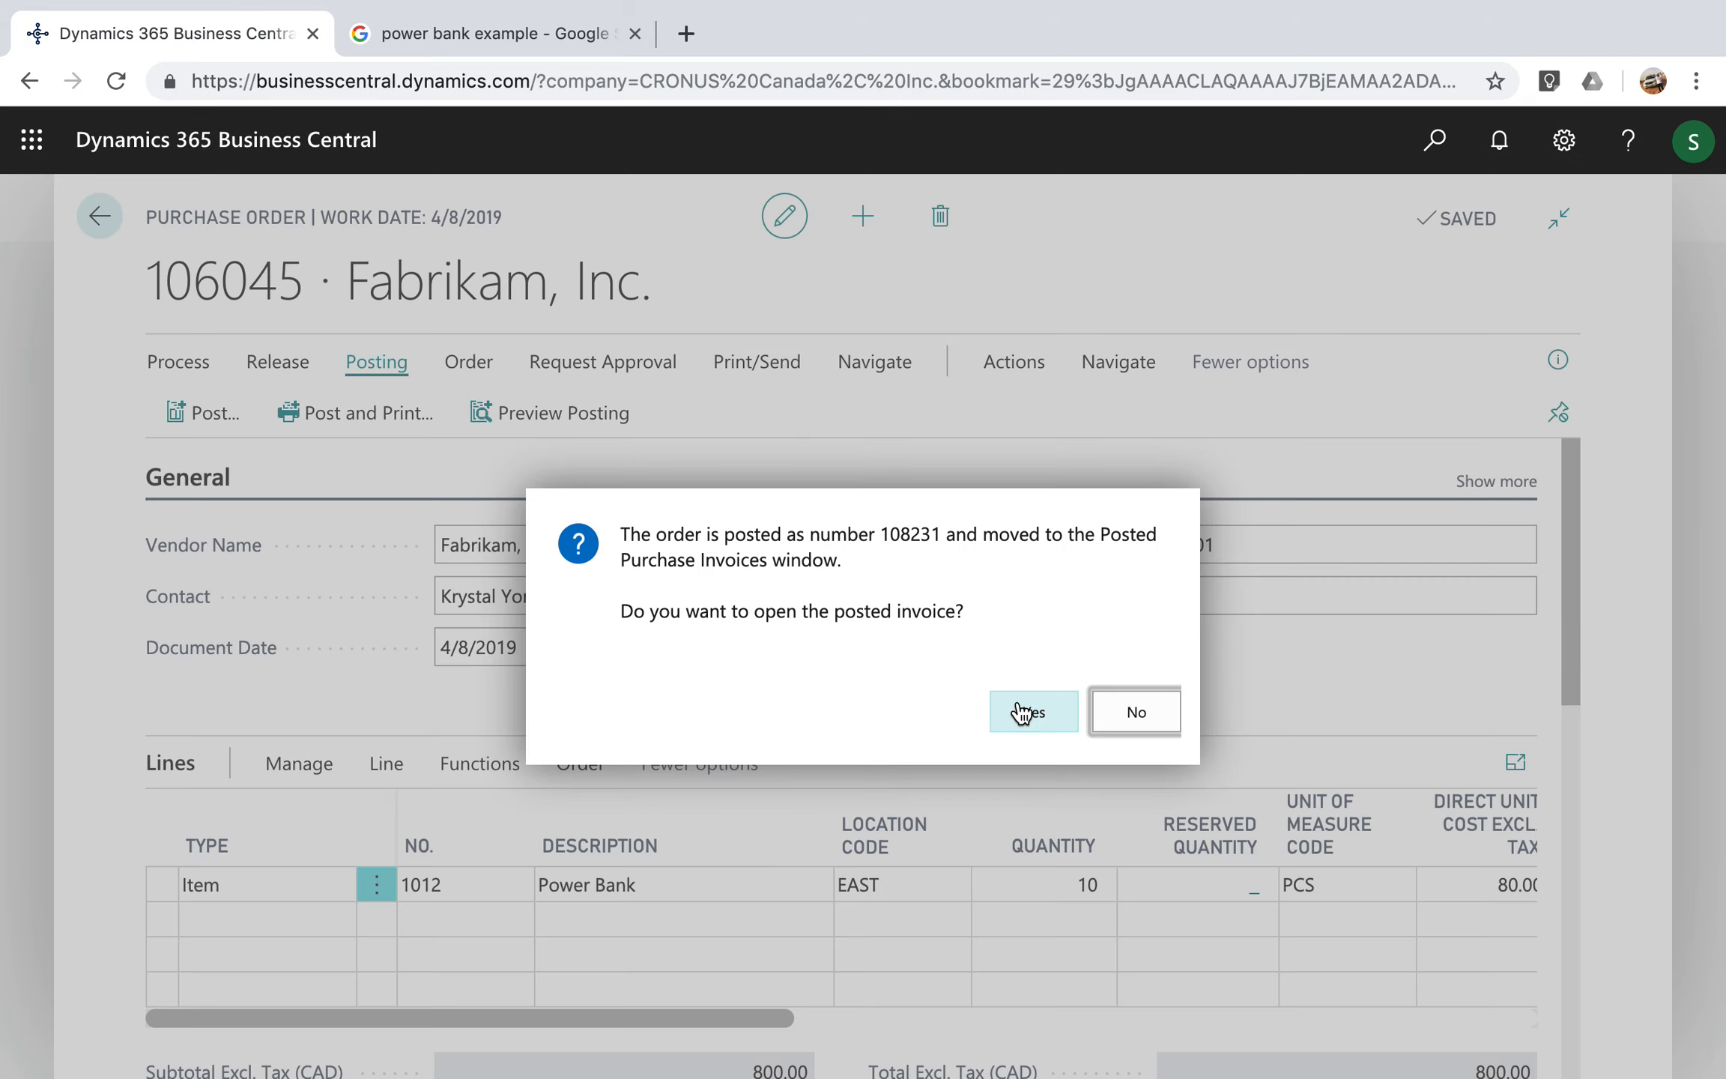
left_click(1116, 712)
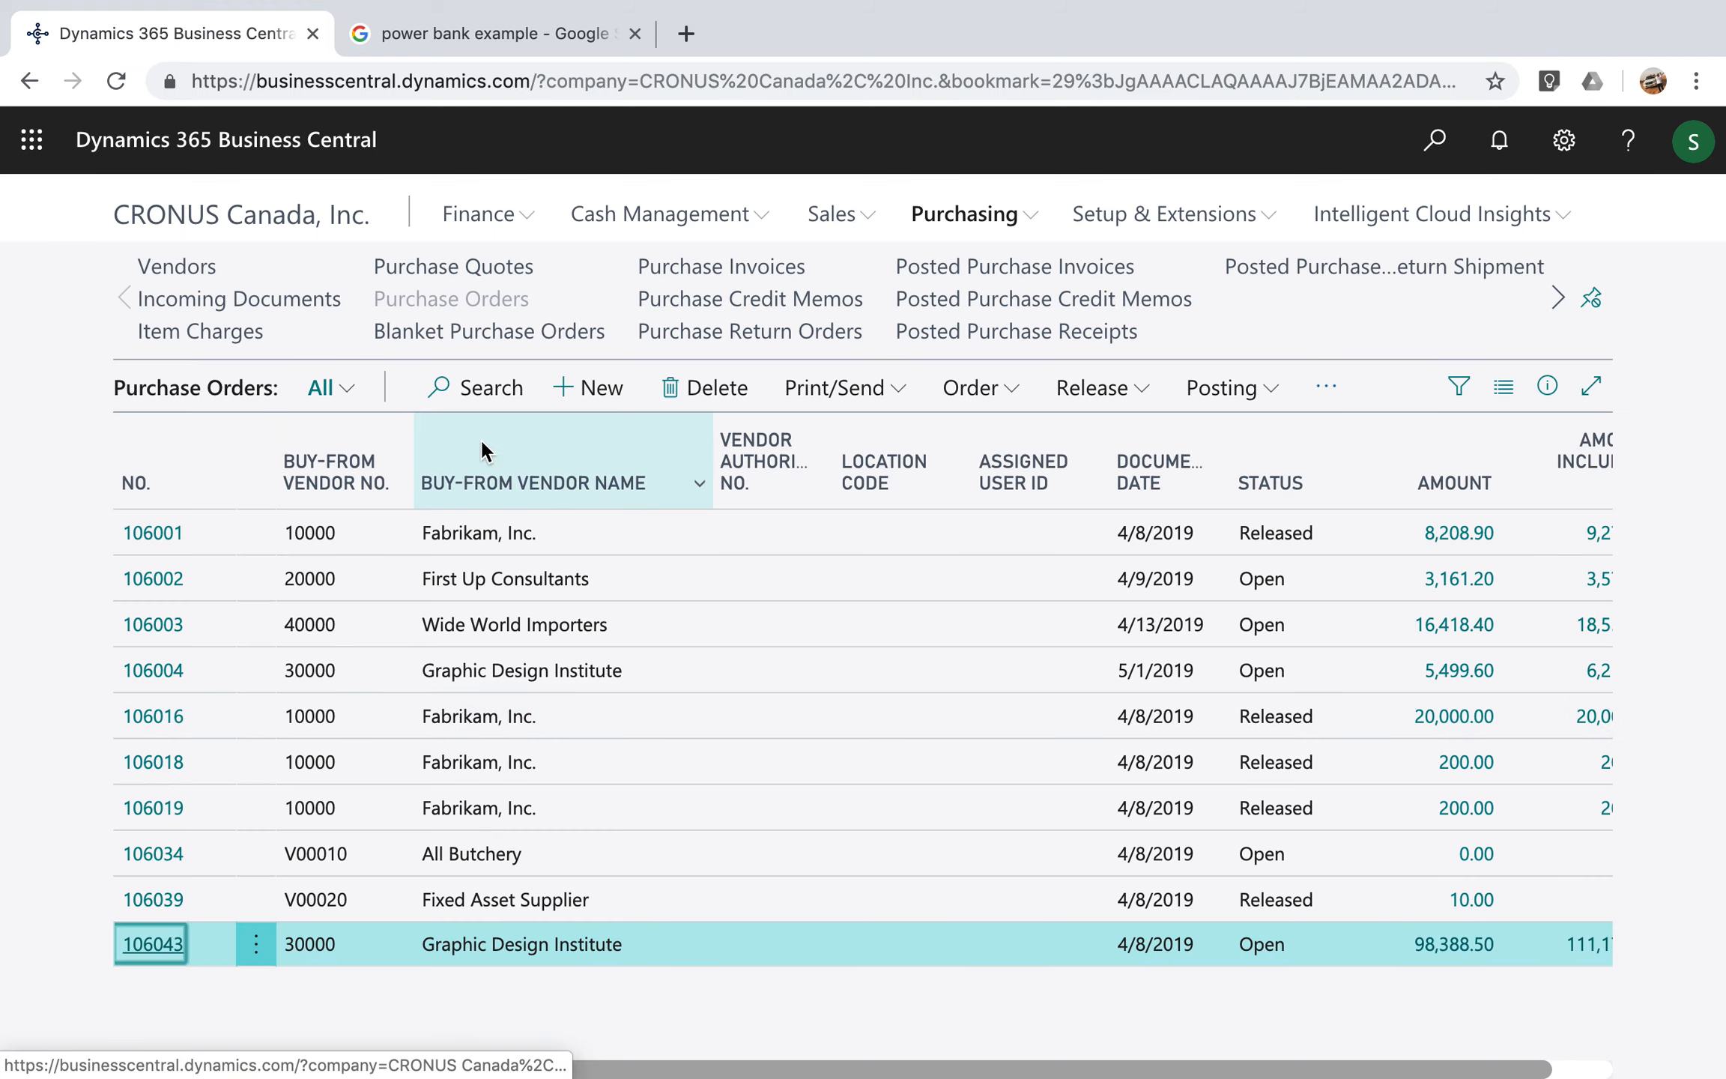
- Open the Items list and search it for "power bank" to check the item's unit cost
left_click(861, 217)
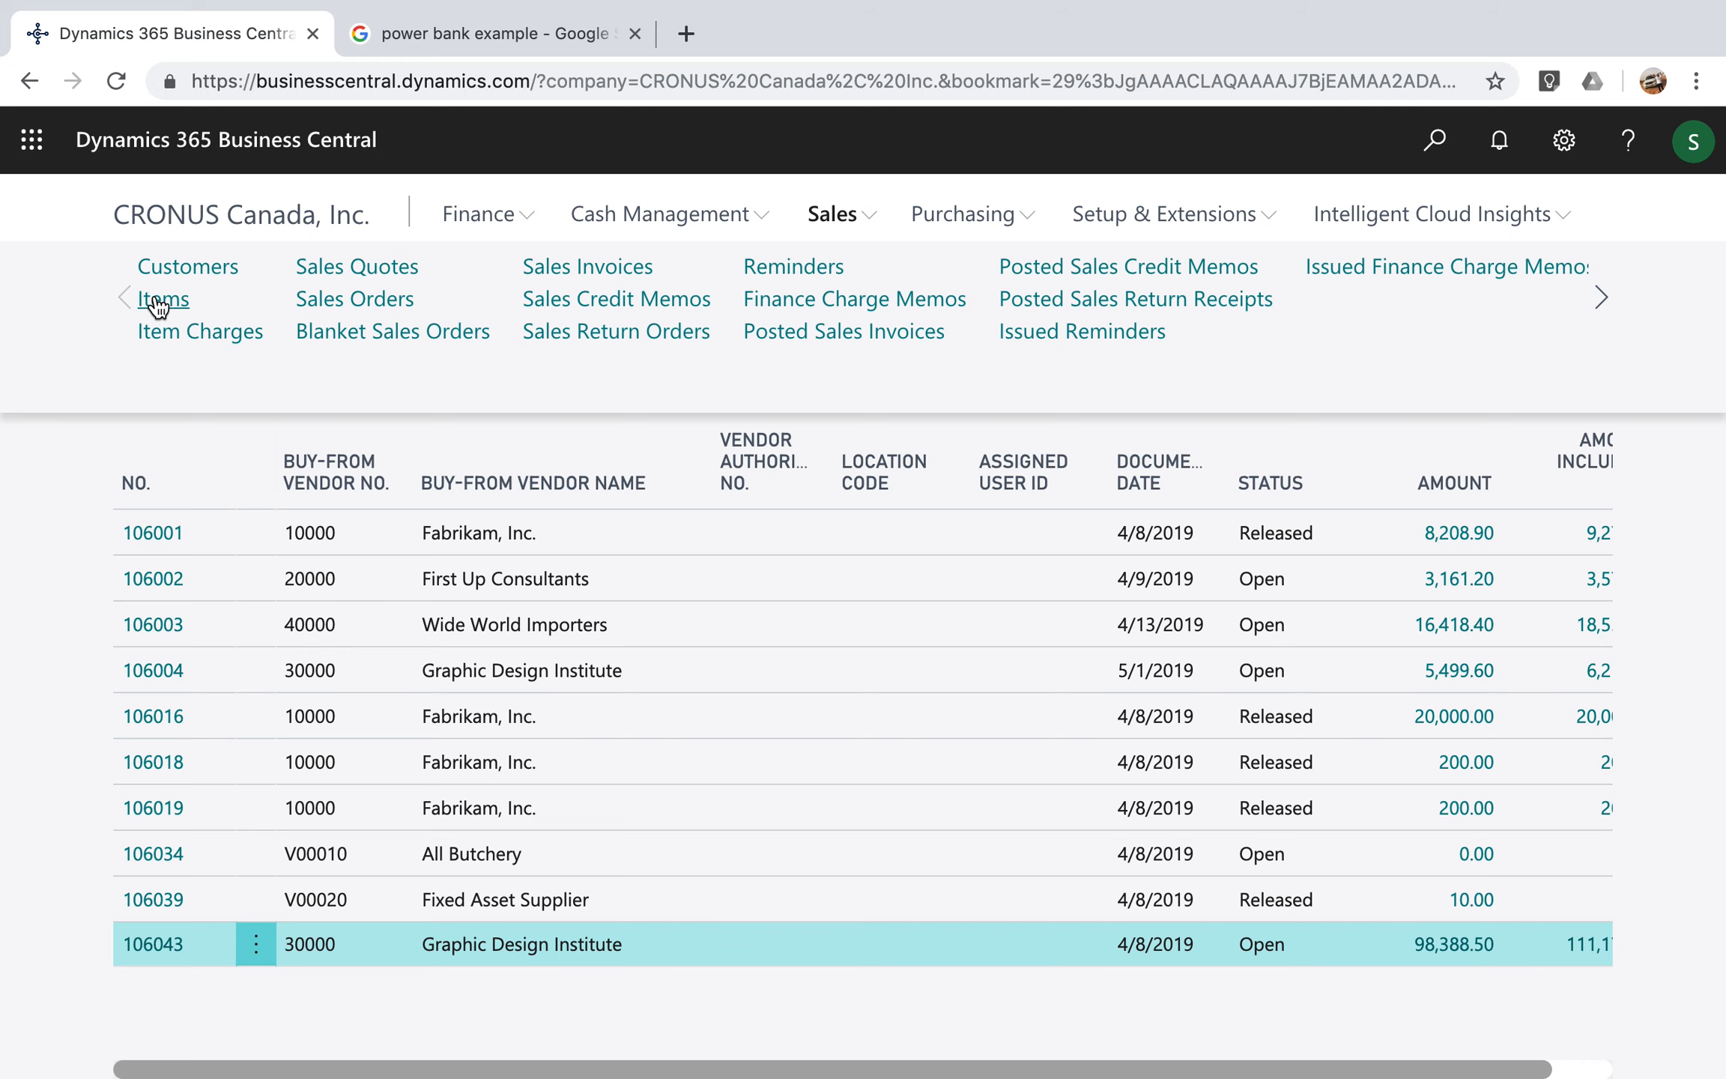
left_click(155, 296)
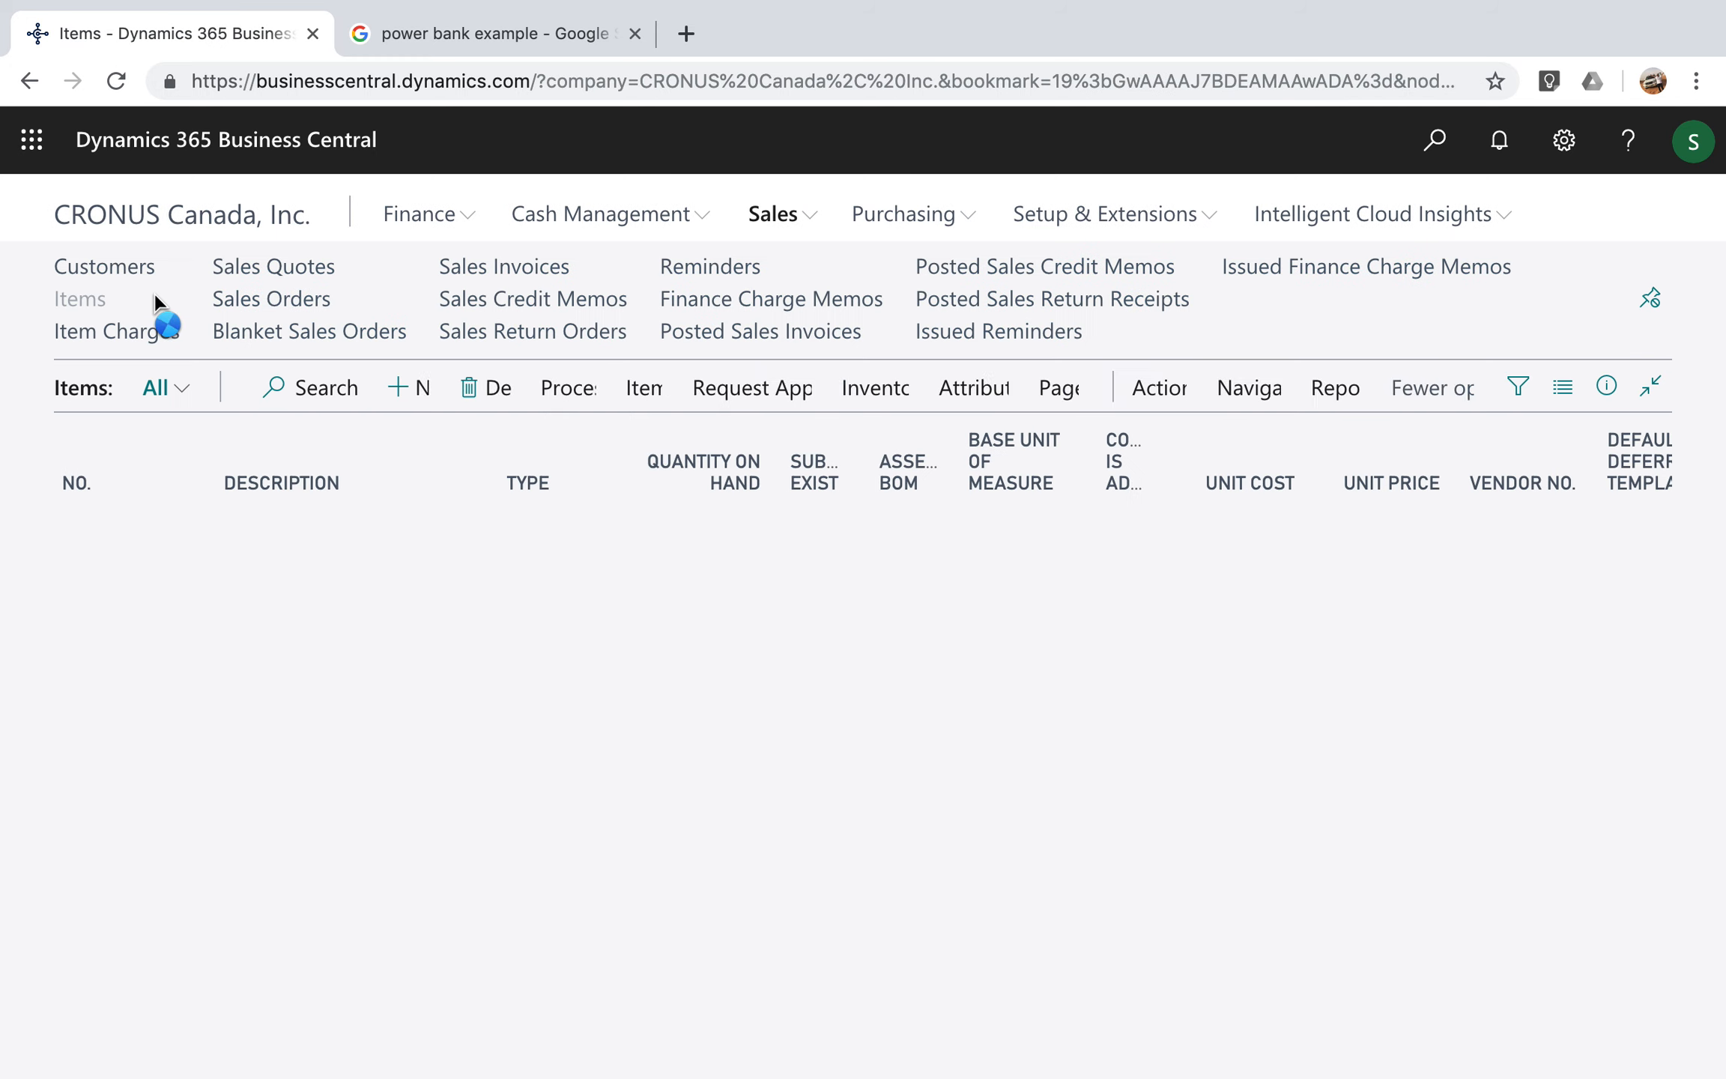
left_click(310, 388)
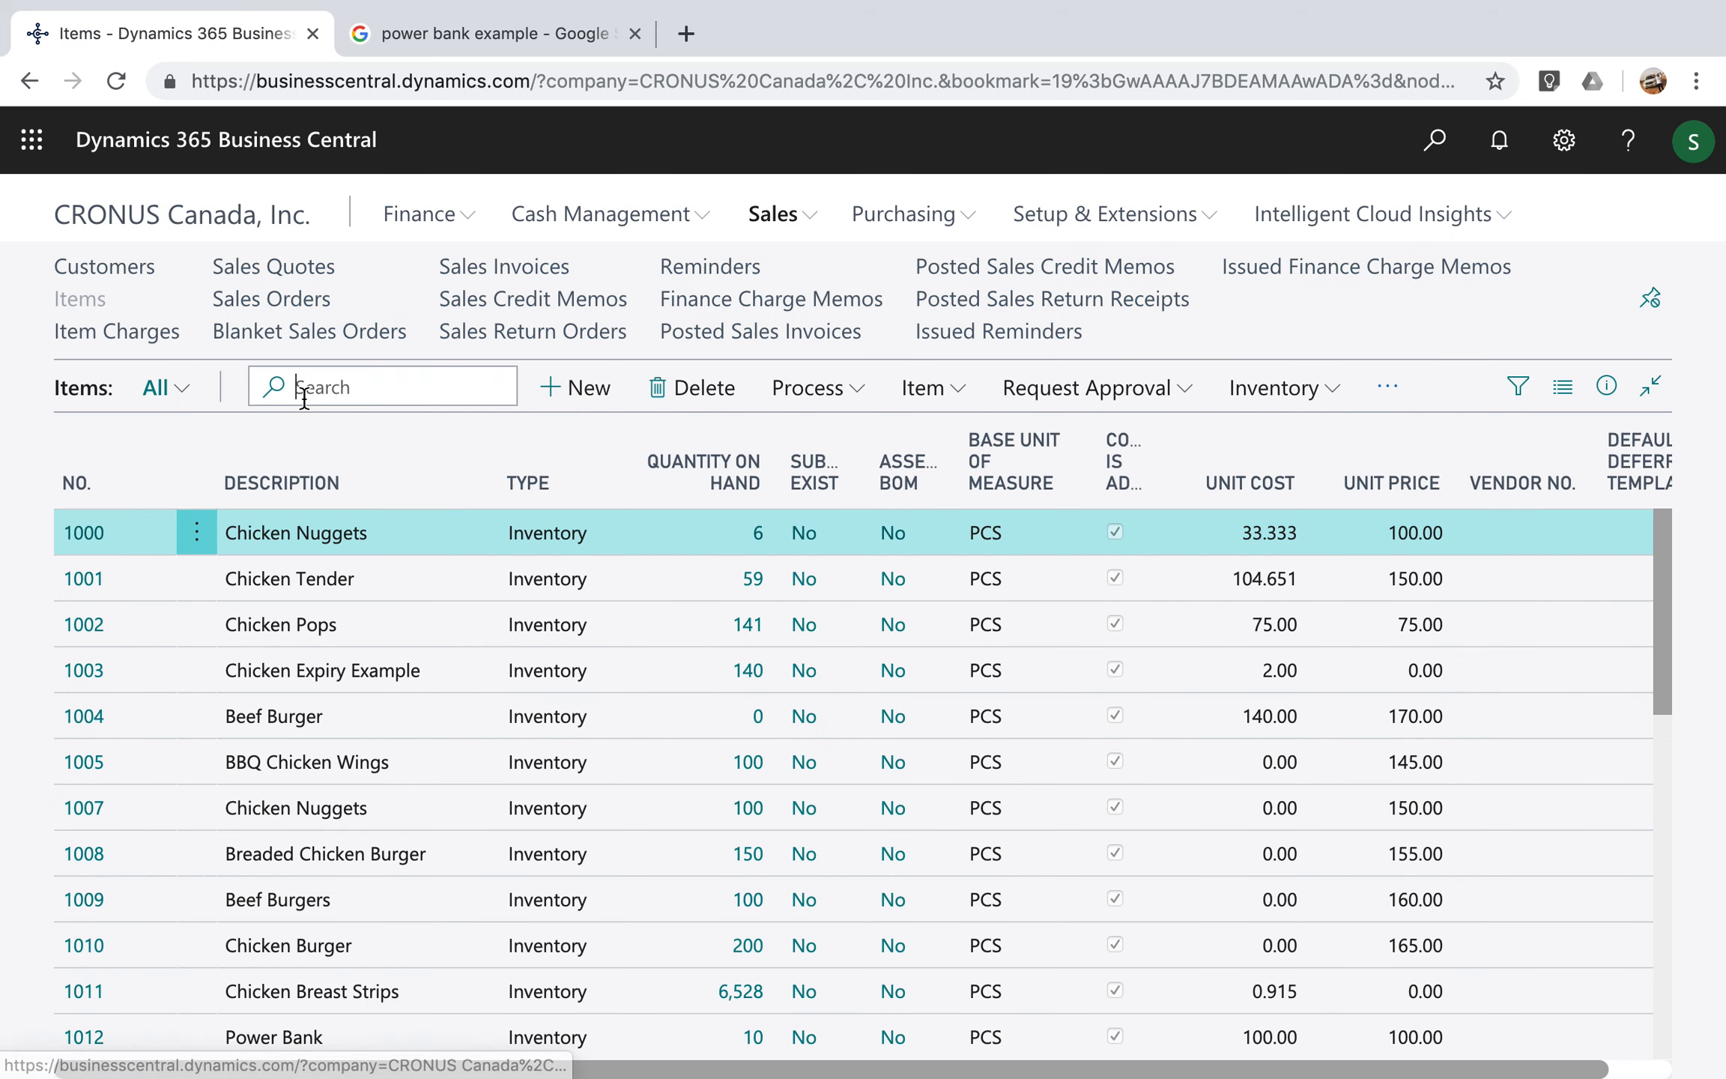
type("power bank")
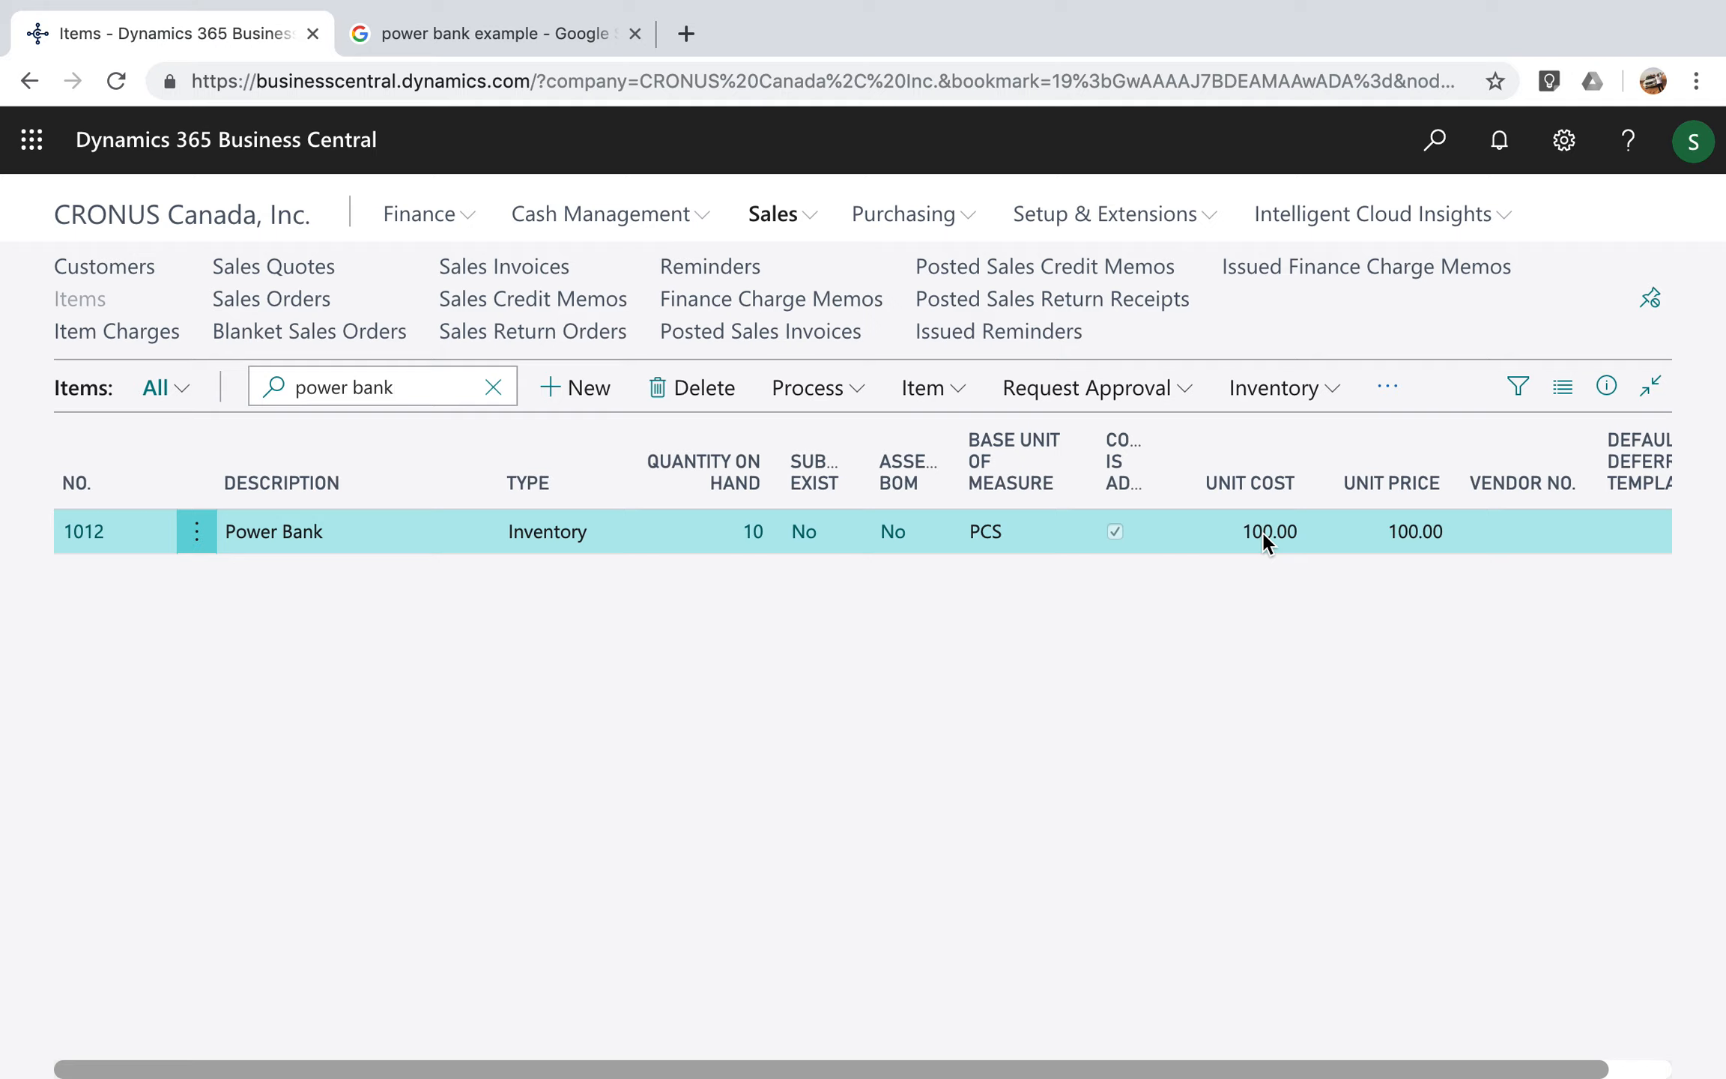
- Examine the Power Bank's item ledger entries and the value entries behind its actual cost amount, and return to the Items list
left_click(753, 534)
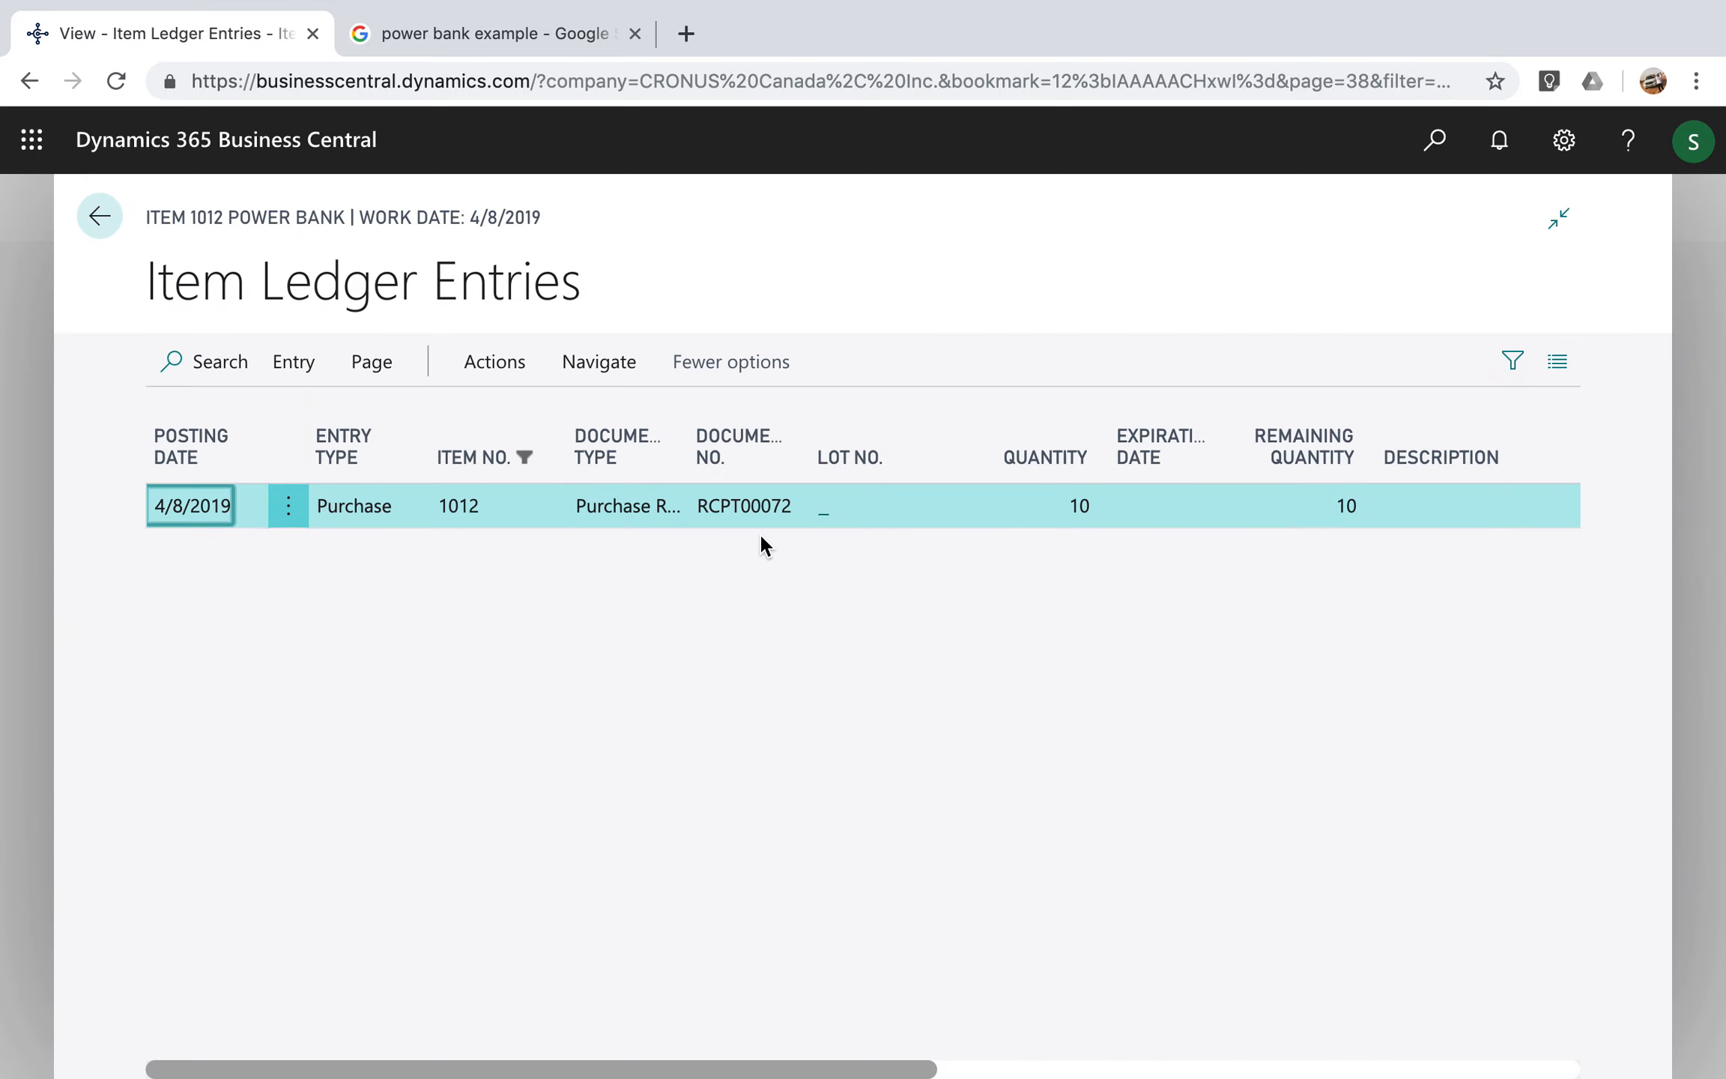
left_click_drag(902, 1064, 1486, 1033)
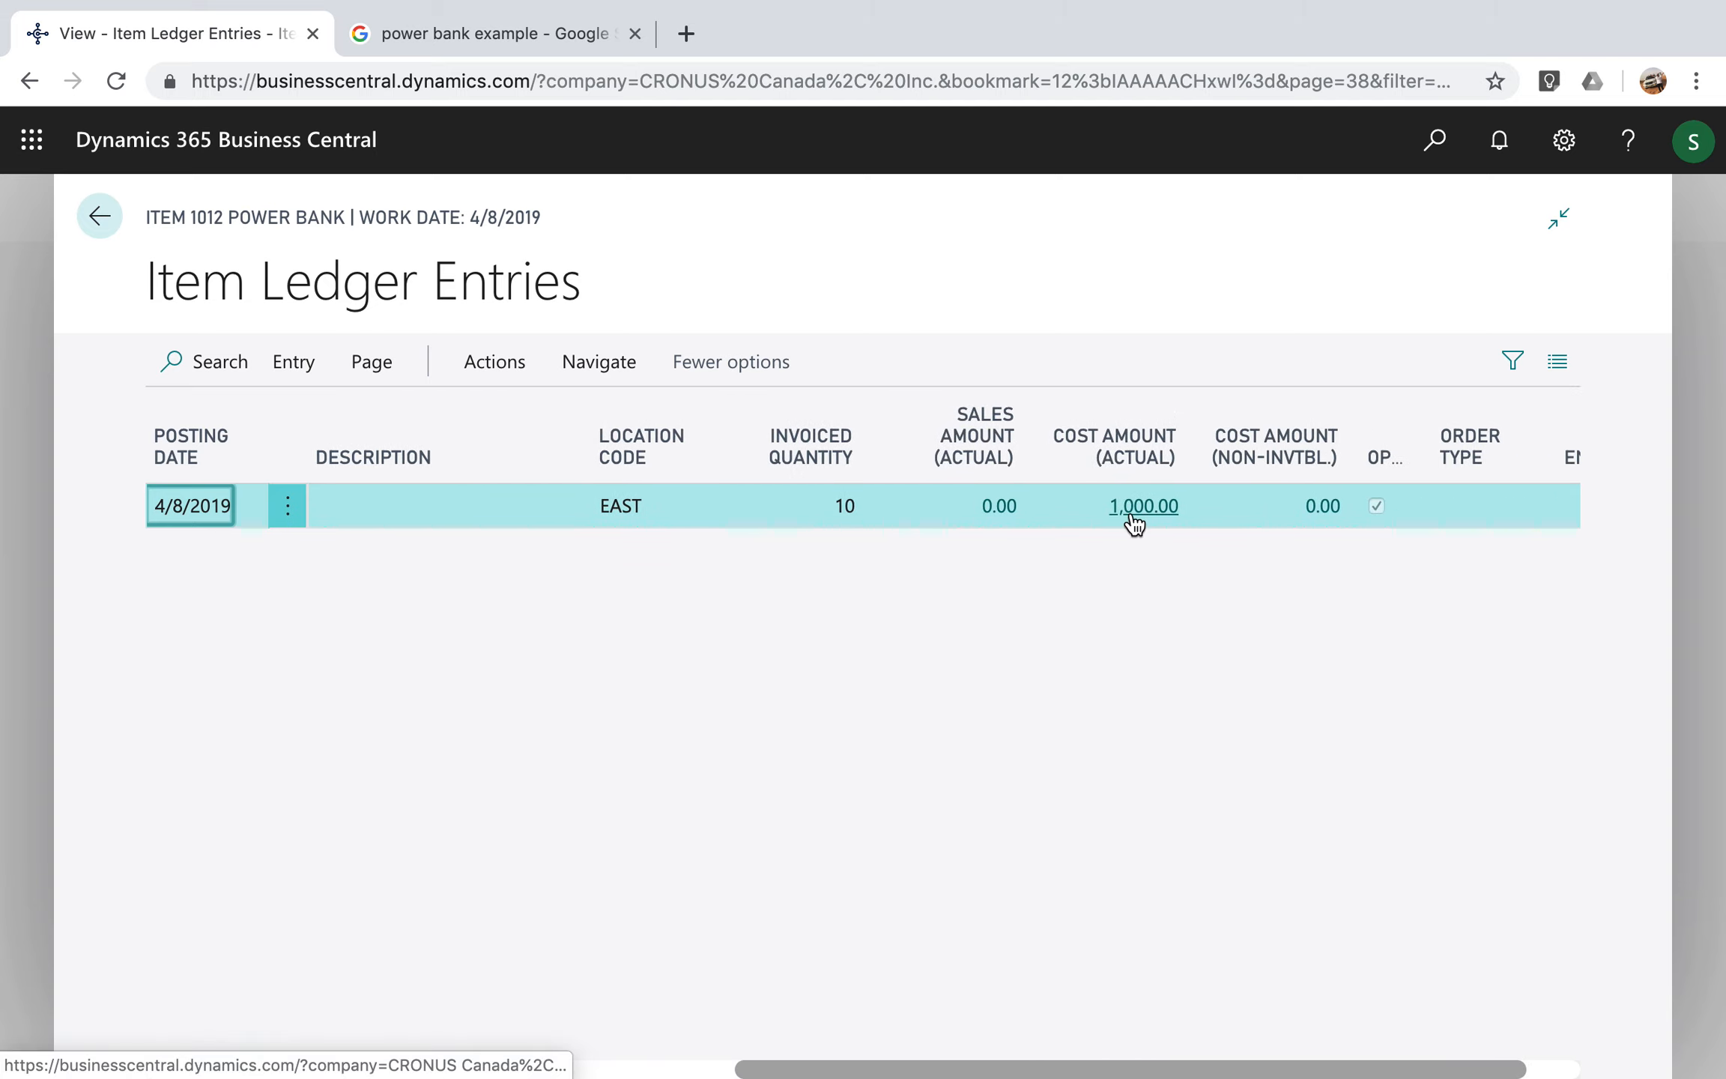
left_click(1134, 523)
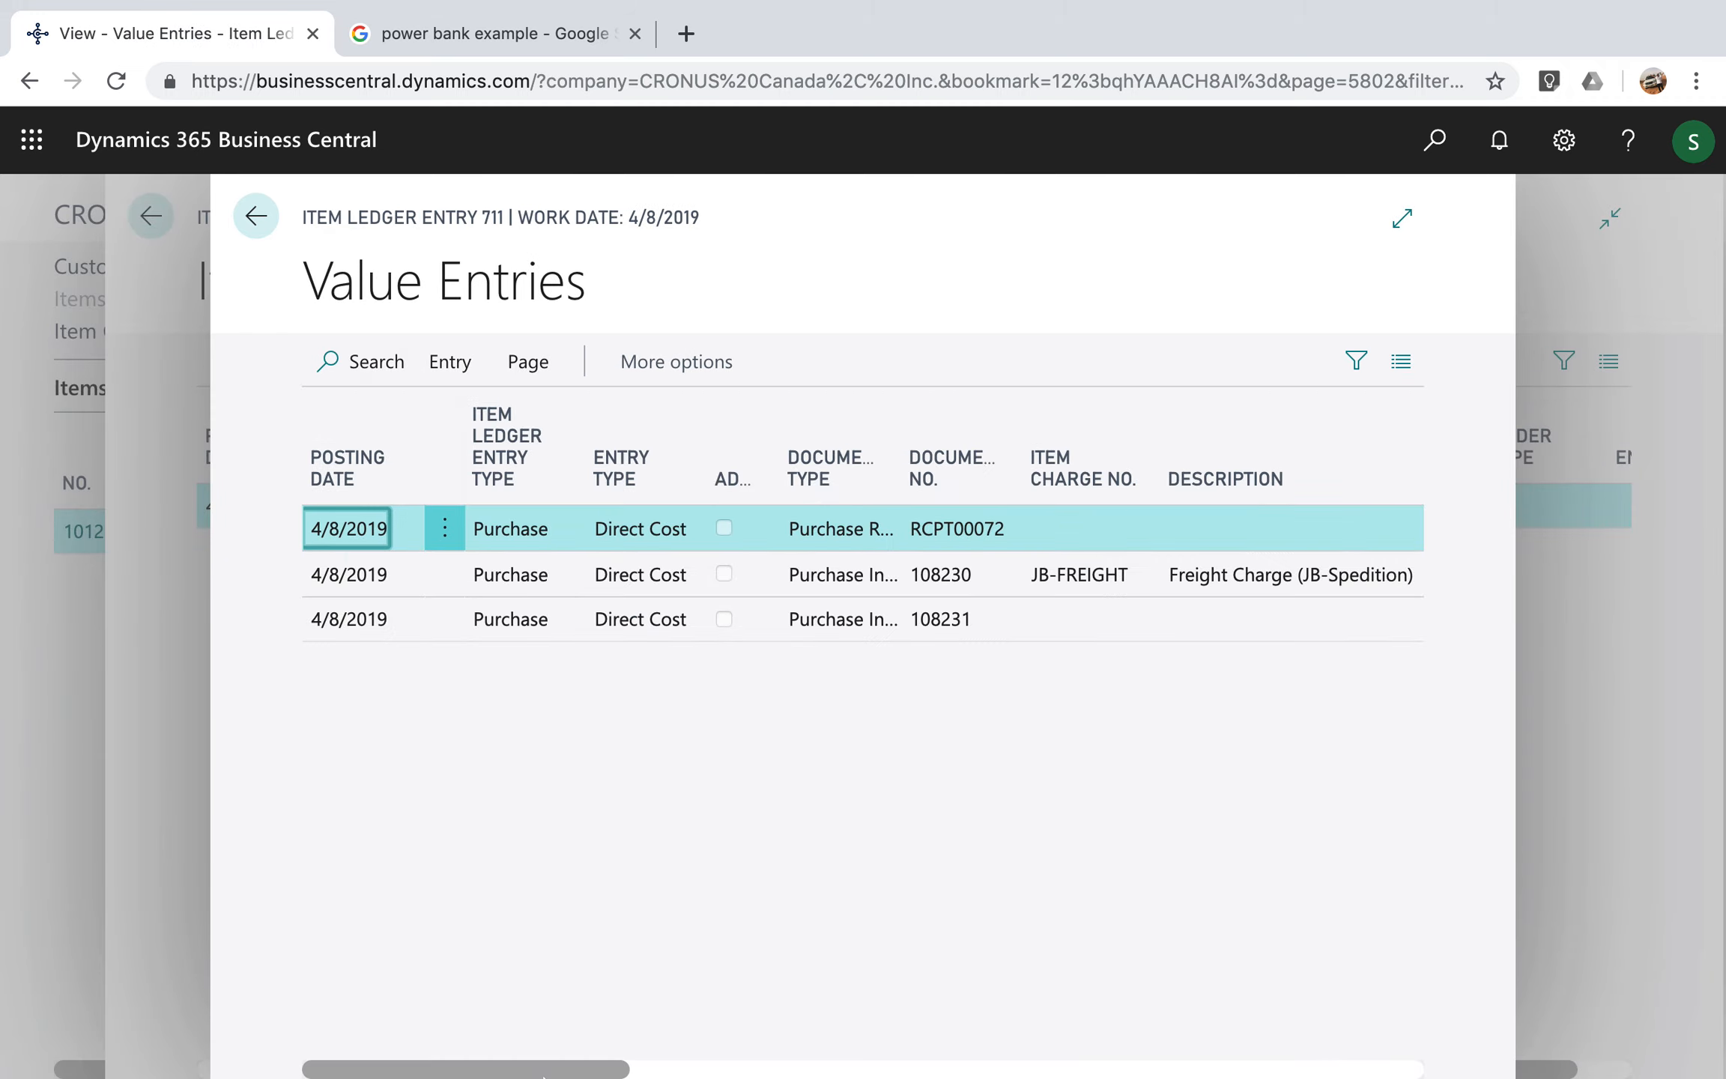
left_click_drag(538, 1070, 814, 1062)
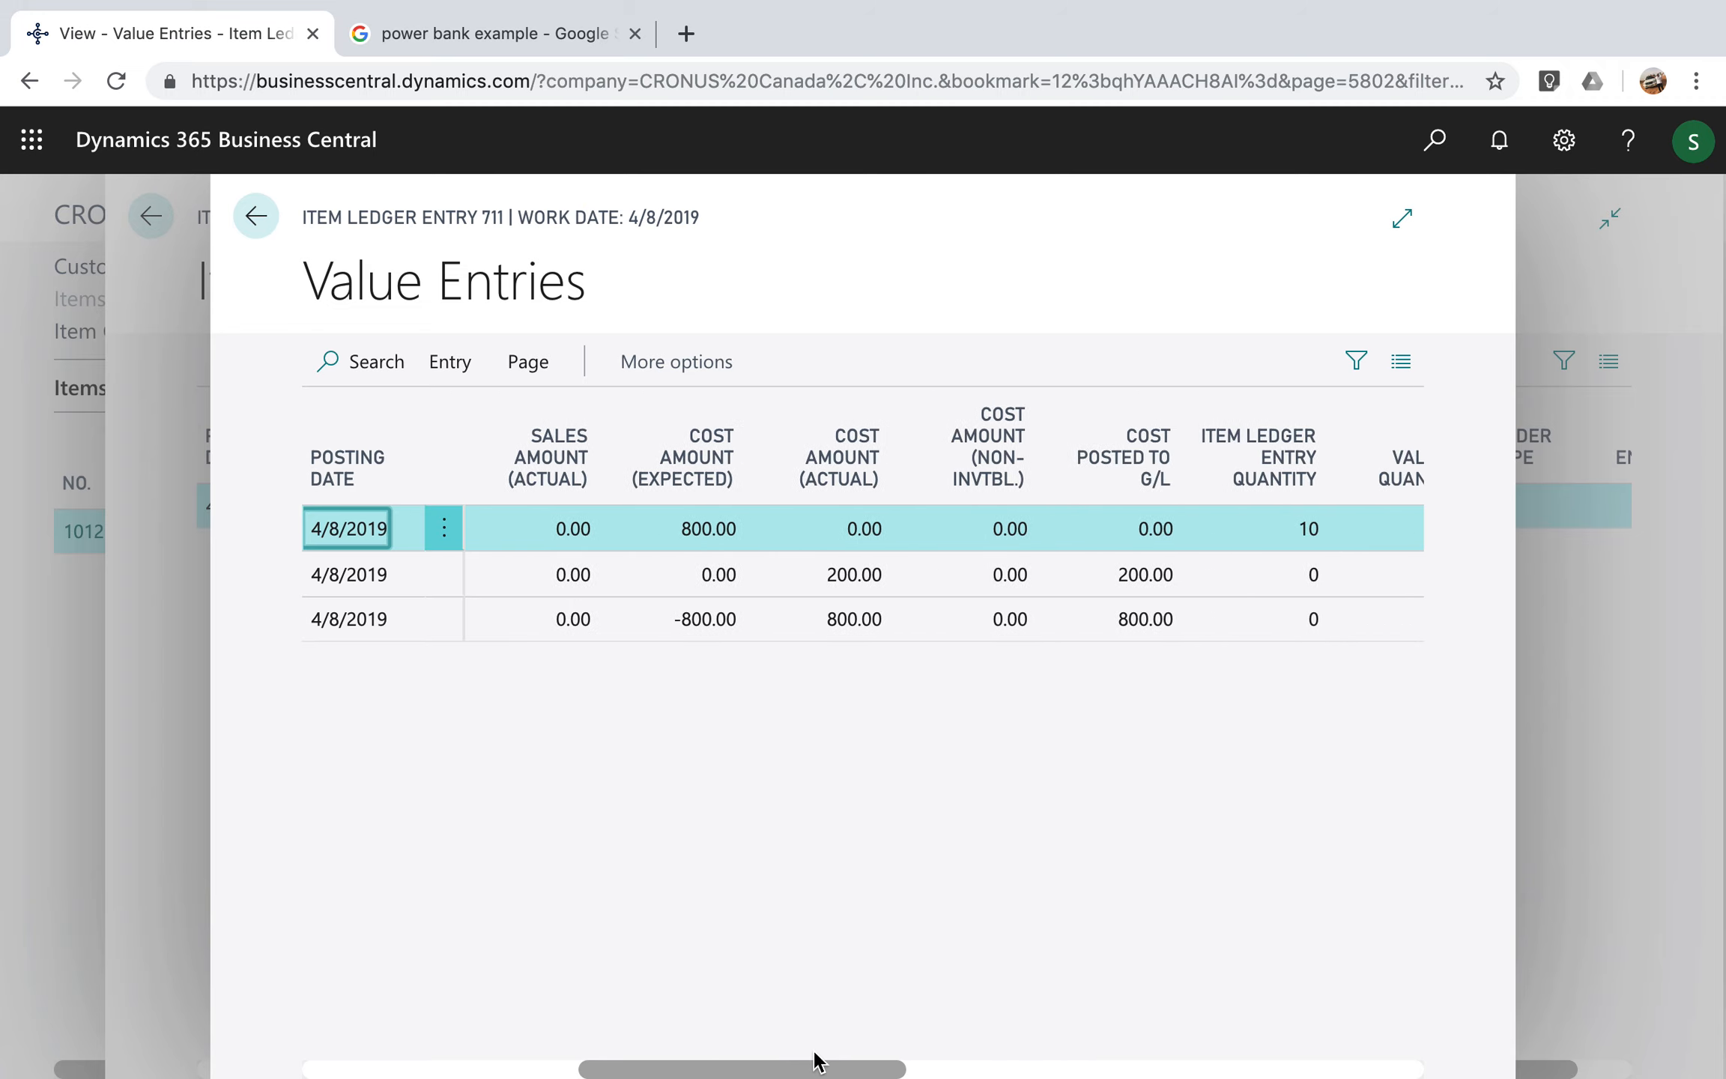
left_click_drag(785, 1070, 412, 1060)
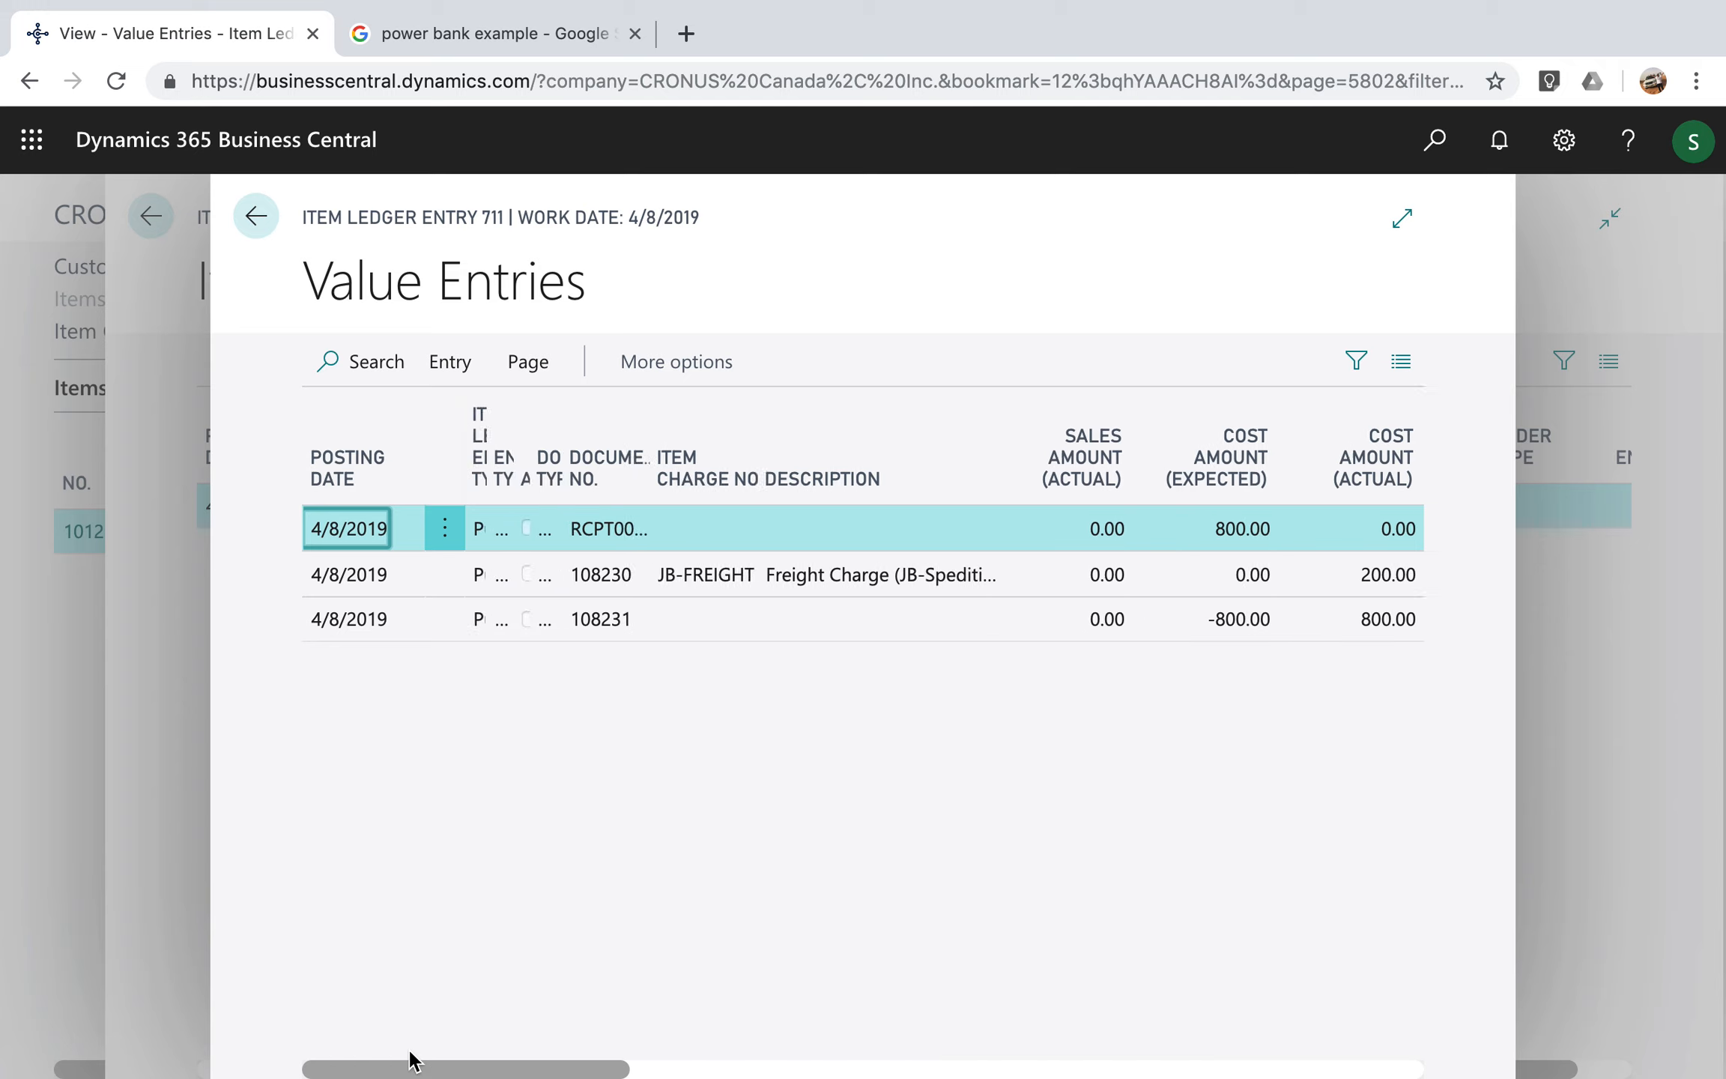
left_click(254, 217)
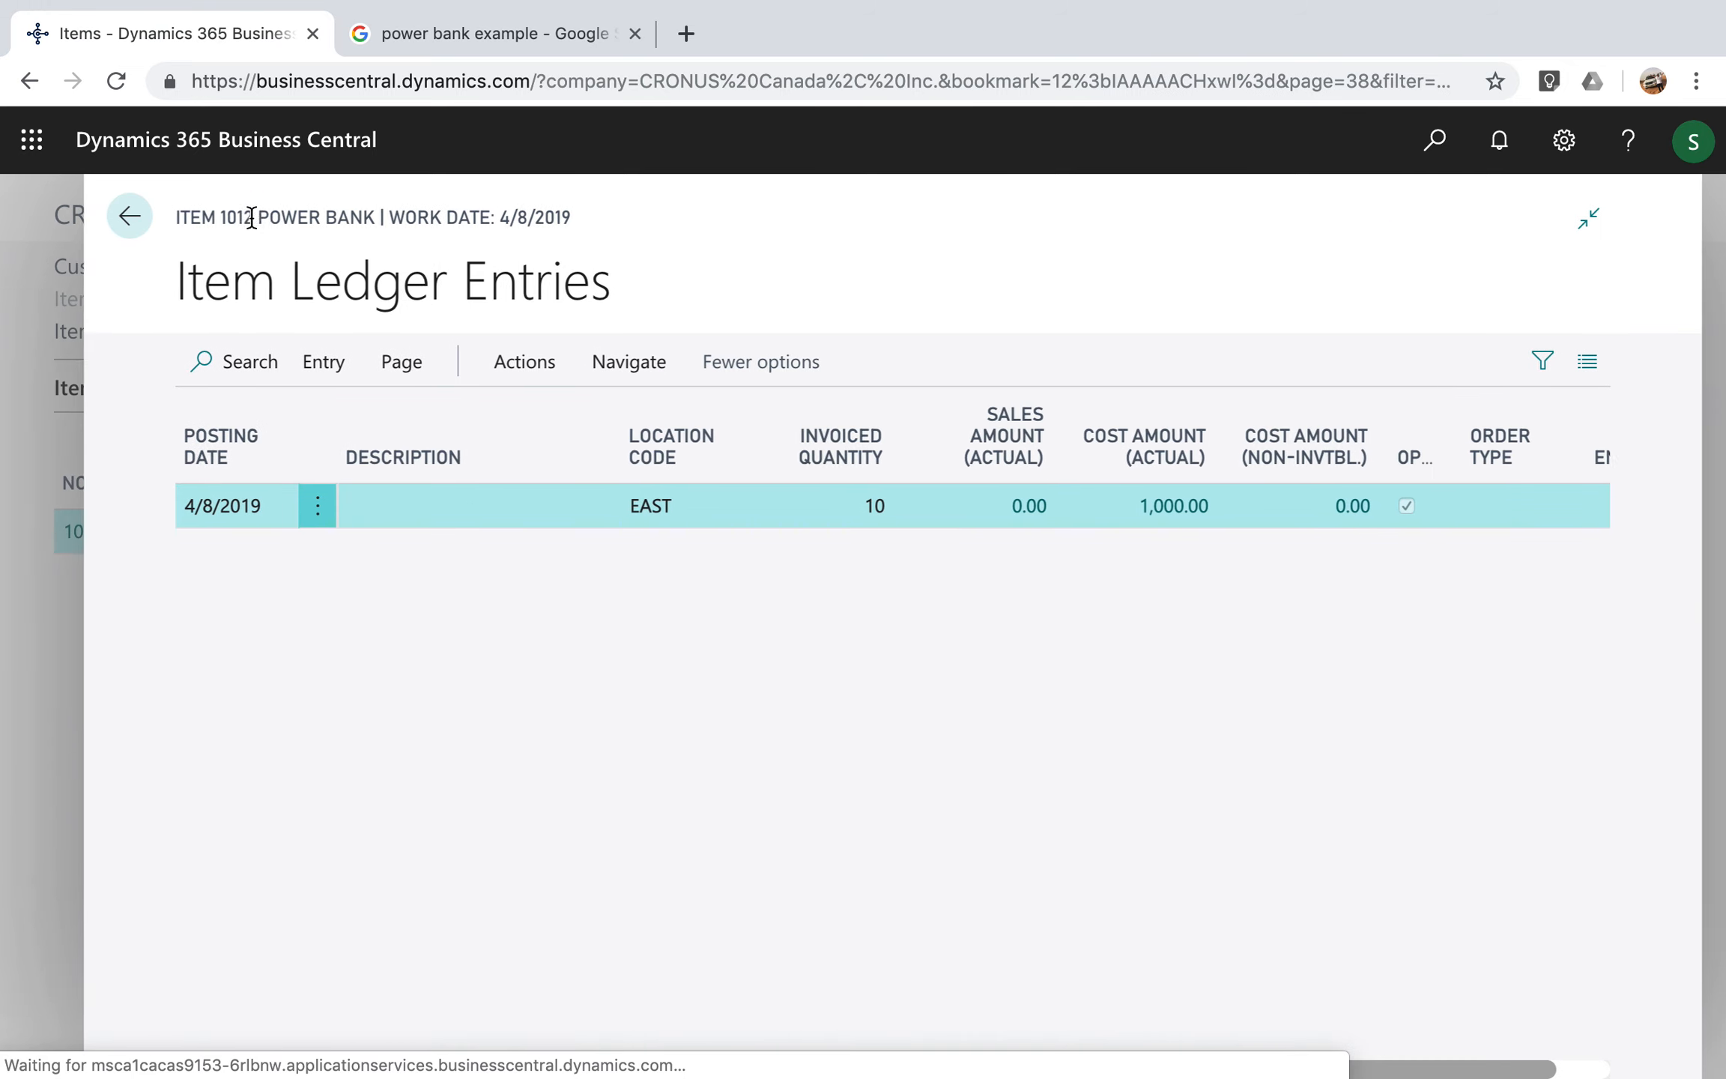
left_click(110, 218)
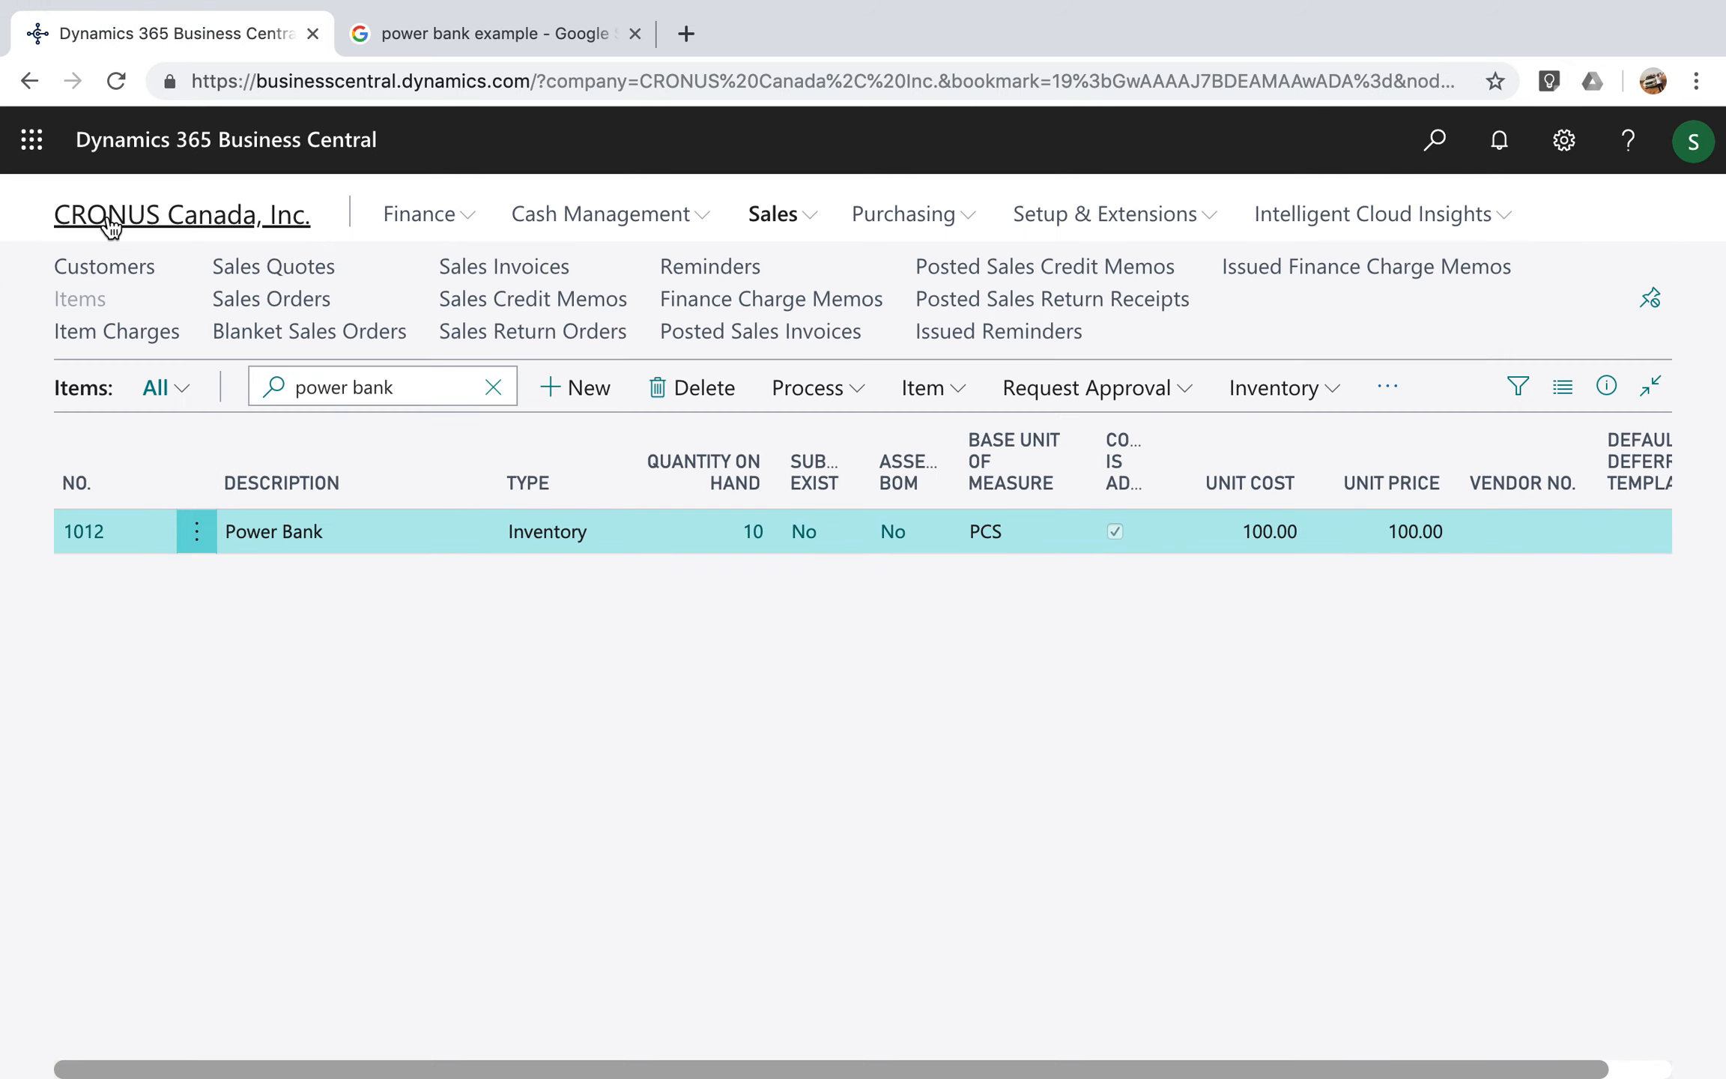